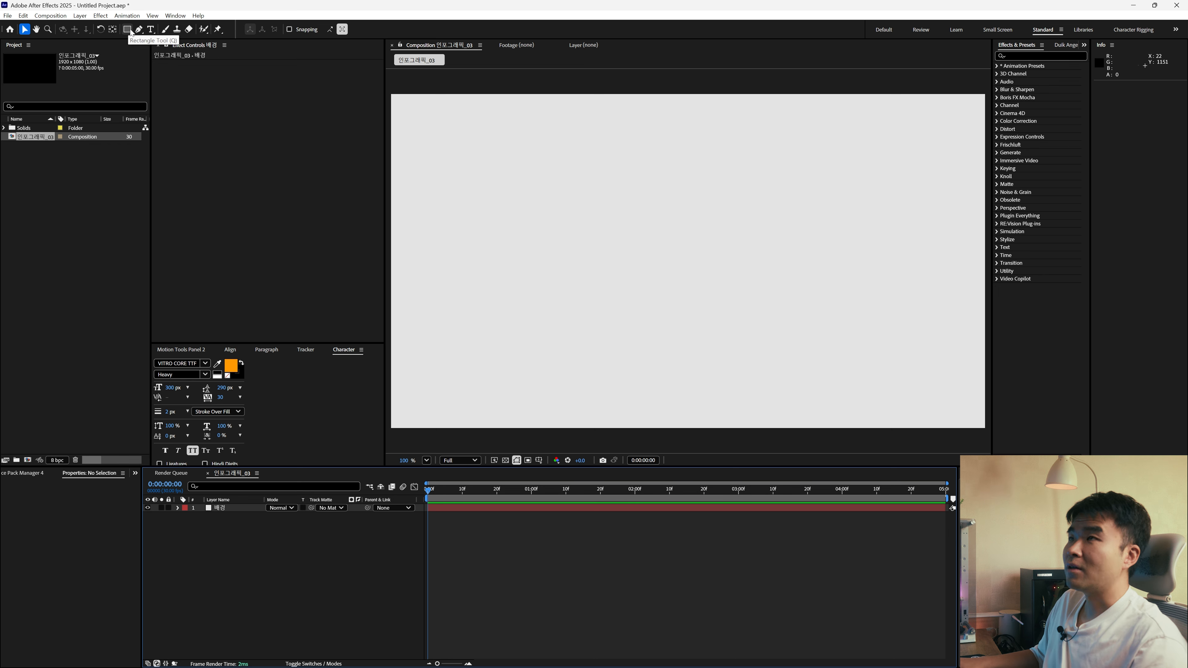
Step: Draw a circle about 714 px in diameter near the composition's centre with the Ellipse tool and rename its layer Base
{"action": "left_click", "coordinate": [128, 30]}
{"action": "left_click", "coordinate": [164, 49]}
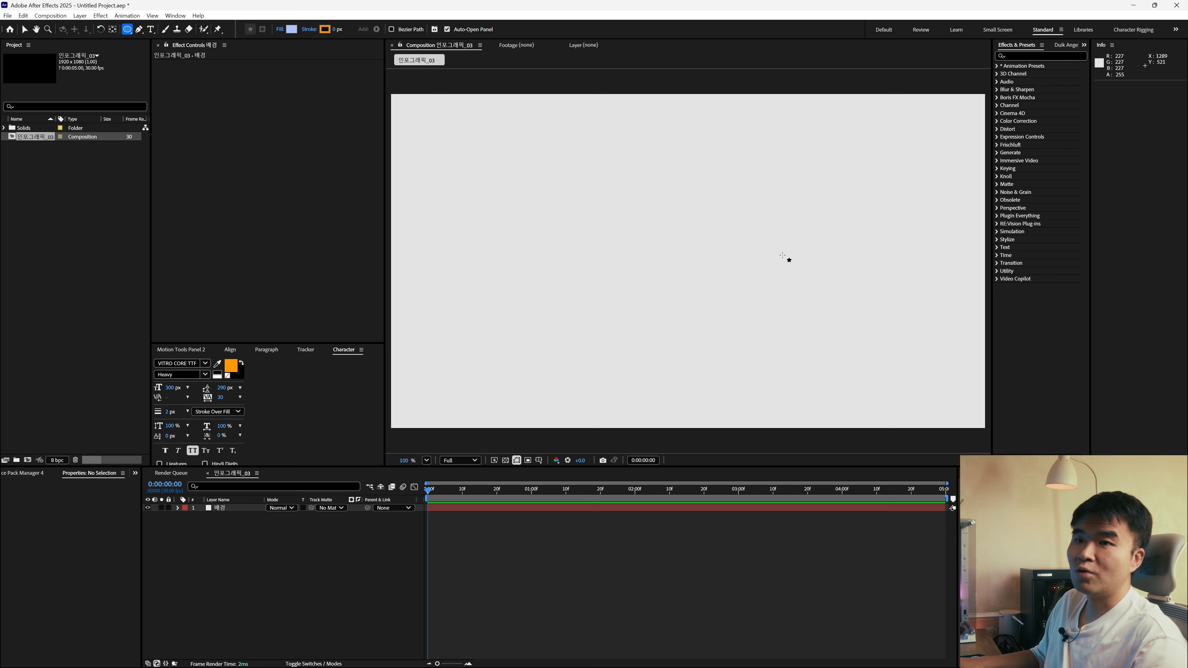
{"action": "mouse_move", "coordinate": [671, 251]}
{"action": "left_mouse_down"}
{"action": "mouse_move", "coordinate": [783, 364]}
{"action": "mouse_move", "coordinate": [782, 340]}
{"action": "left_mouse_up"}
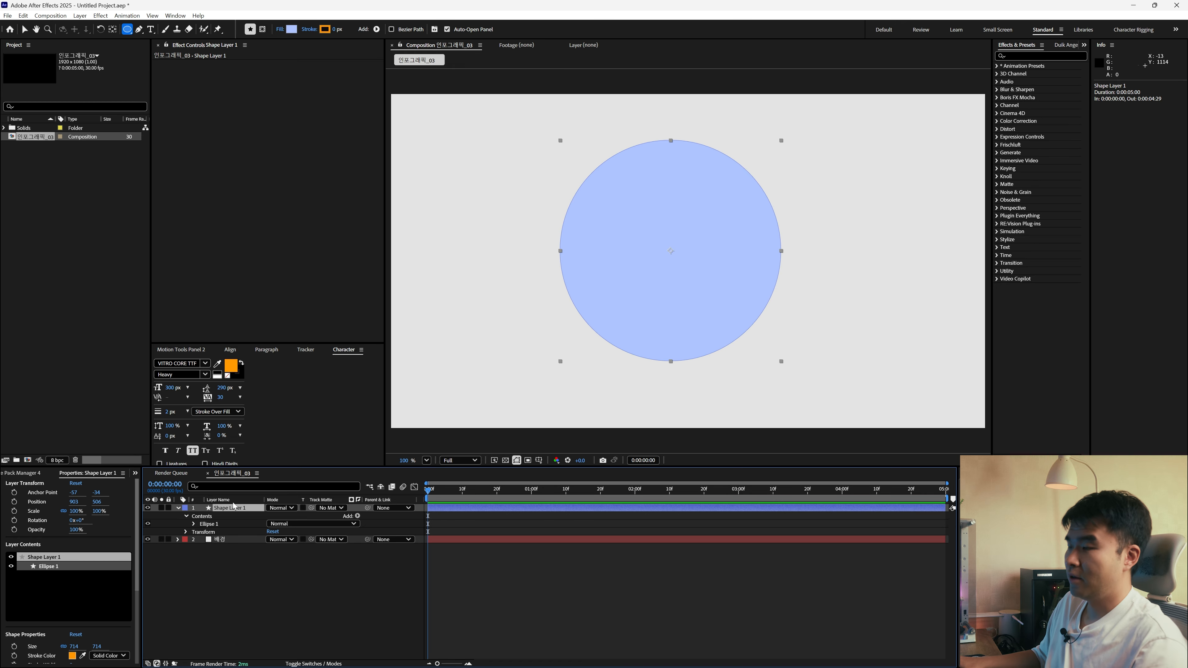
{"action": "key", "text": "Return"}
{"action": "type", "text": "ㅠ"}
{"action": "key", "text": "BackSpace"}
{"action": "type", "text": "Base"}
{"action": "key", "text": "Return"}
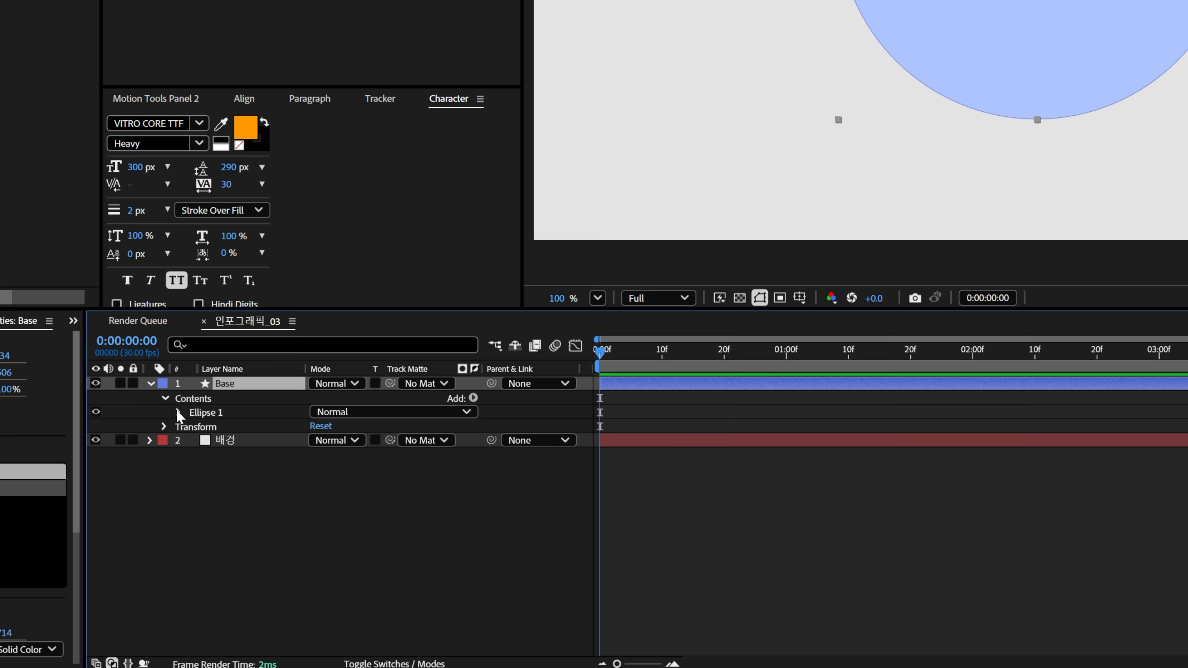
Step: Set the Base circle's ellipse path size to 550 by 550
{"action": "left_click", "coordinate": [193, 524]}
{"action": "left_click", "coordinate": [191, 426]}
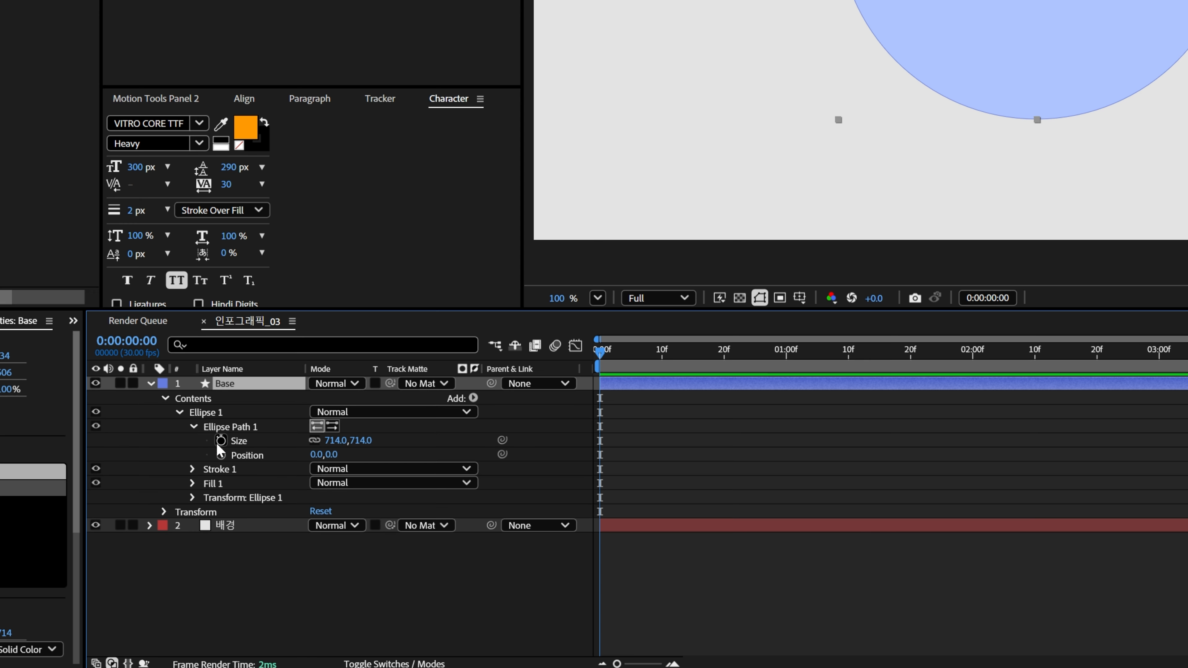
{"action": "left_click", "coordinate": [338, 440]}
{"action": "type", "text": "550"}
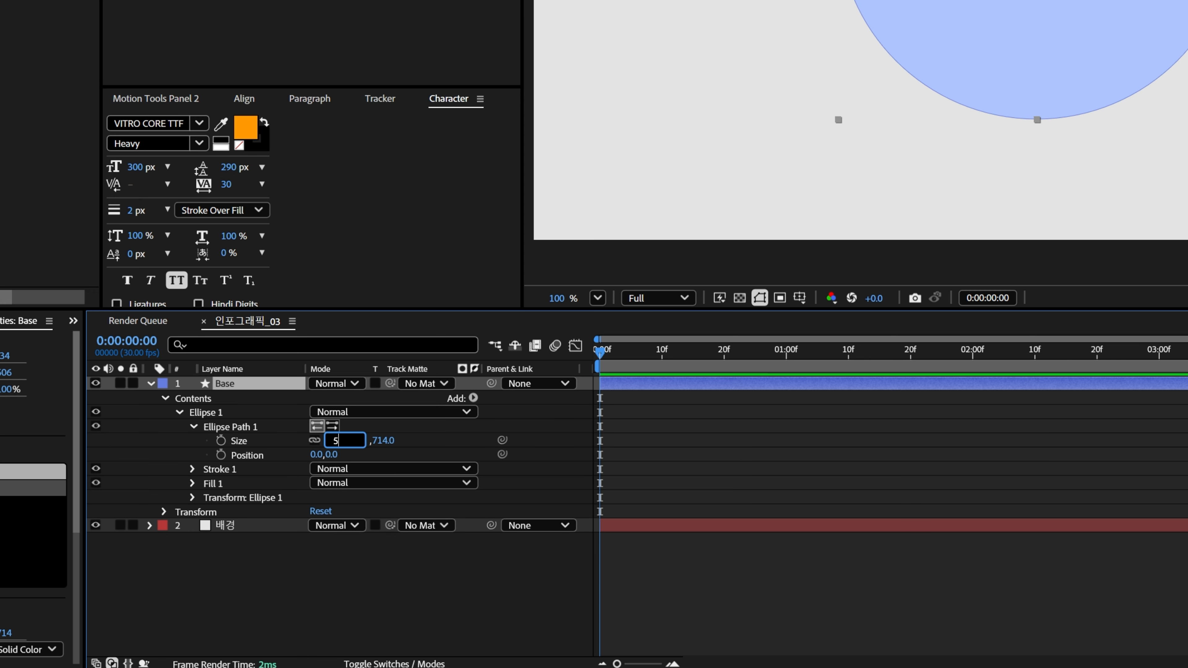
{"action": "key", "text": "Return"}
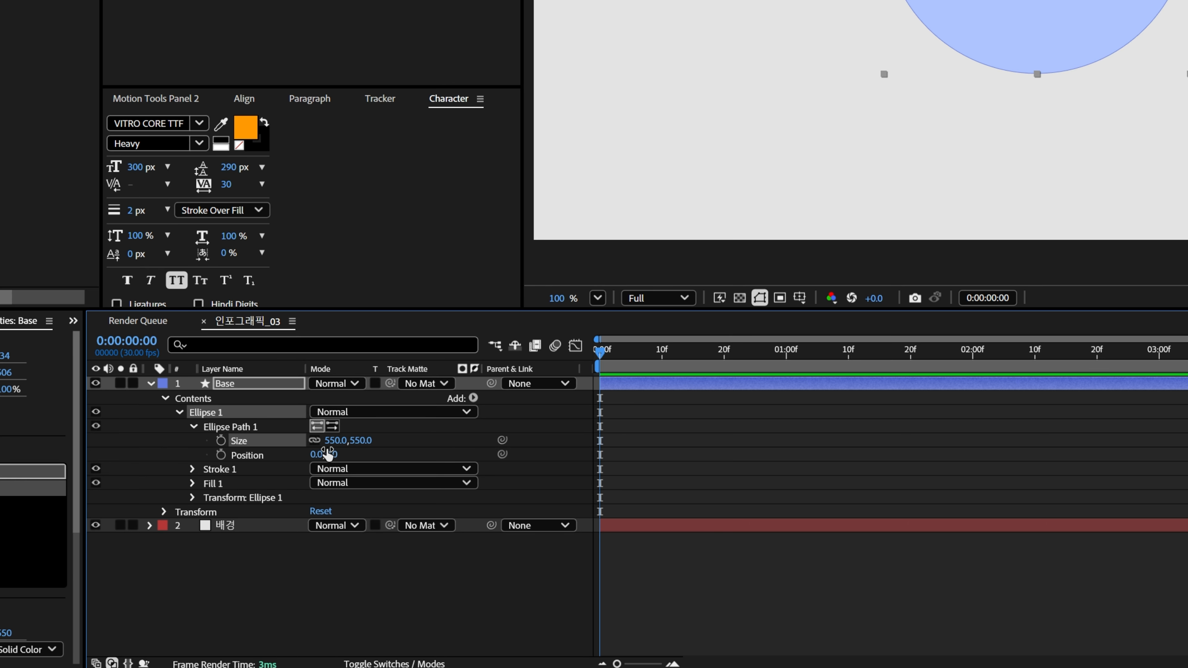
Step: Remove the Base circle's fill and set its stroke width to 65 px
{"action": "left_click", "coordinate": [260, 383]}
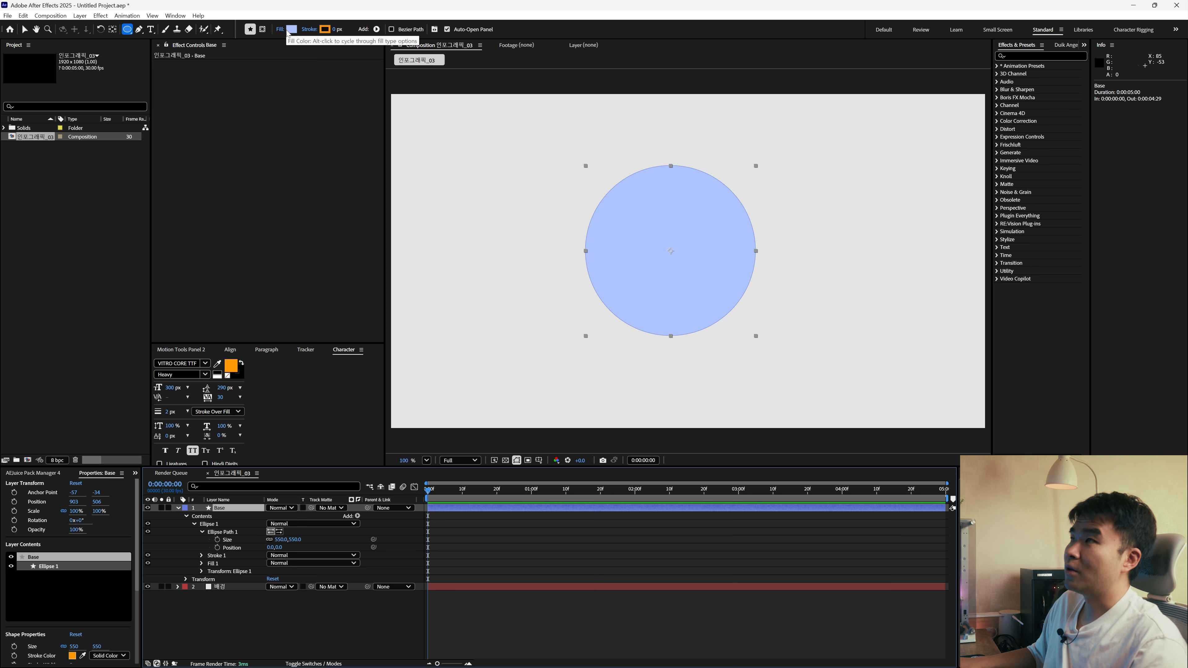
{"action": "left_click", "coordinate": [288, 31]}
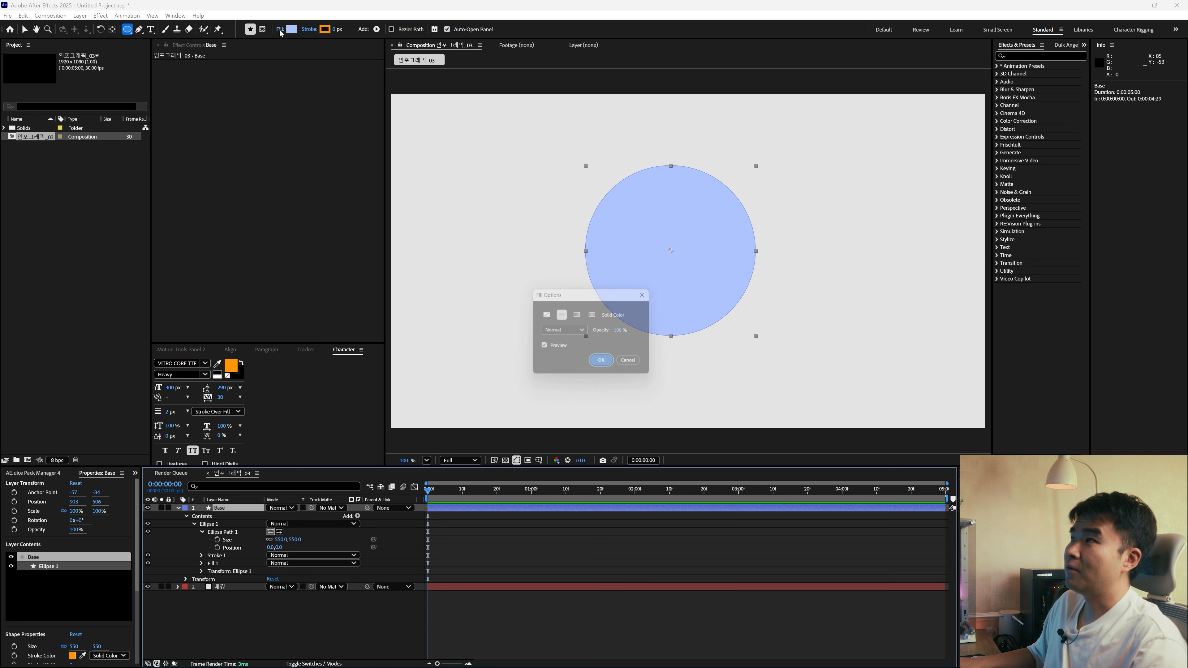
{"action": "left_click", "coordinate": [544, 314]}
{"action": "left_click", "coordinate": [605, 366]}
{"action": "left_click", "coordinate": [337, 29]}
{"action": "type", "text": "65"}
{"action": "key", "text": "Return"}
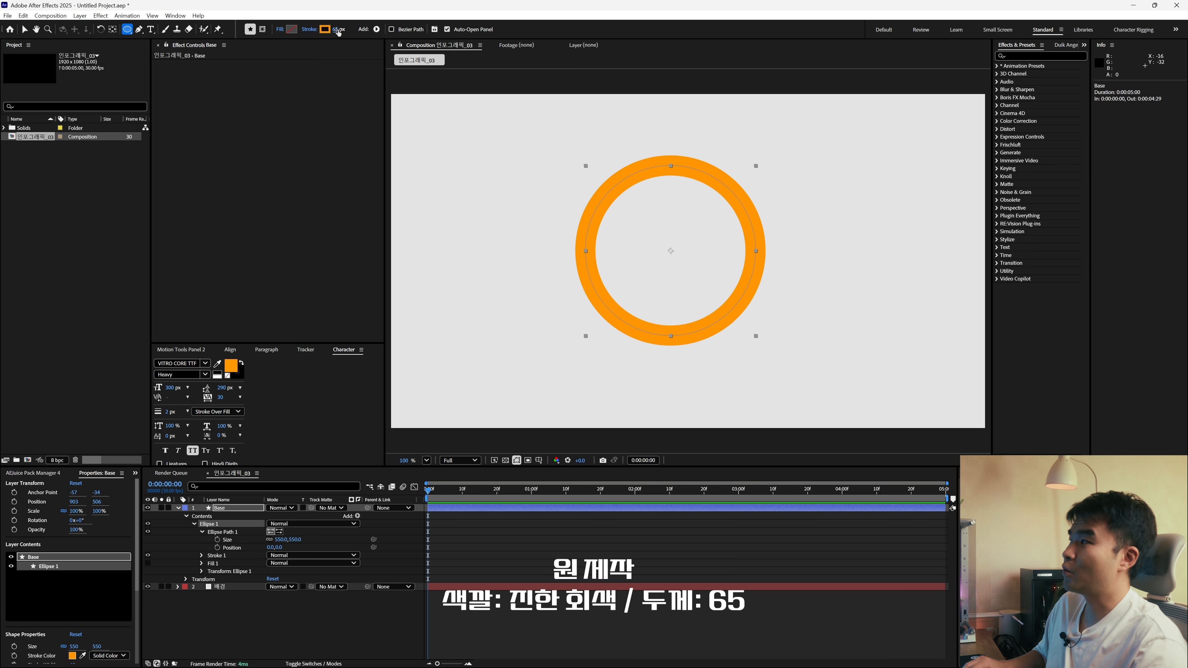
Step: Change the Base circle's stroke color to dark gray 333333
{"action": "left_click", "coordinate": [324, 29]}
{"action": "mouse_move", "coordinate": [584, 369]}
{"action": "left_mouse_down"}
{"action": "mouse_move", "coordinate": [478, 361]}
{"action": "mouse_move", "coordinate": [469, 375]}
{"action": "left_mouse_up"}
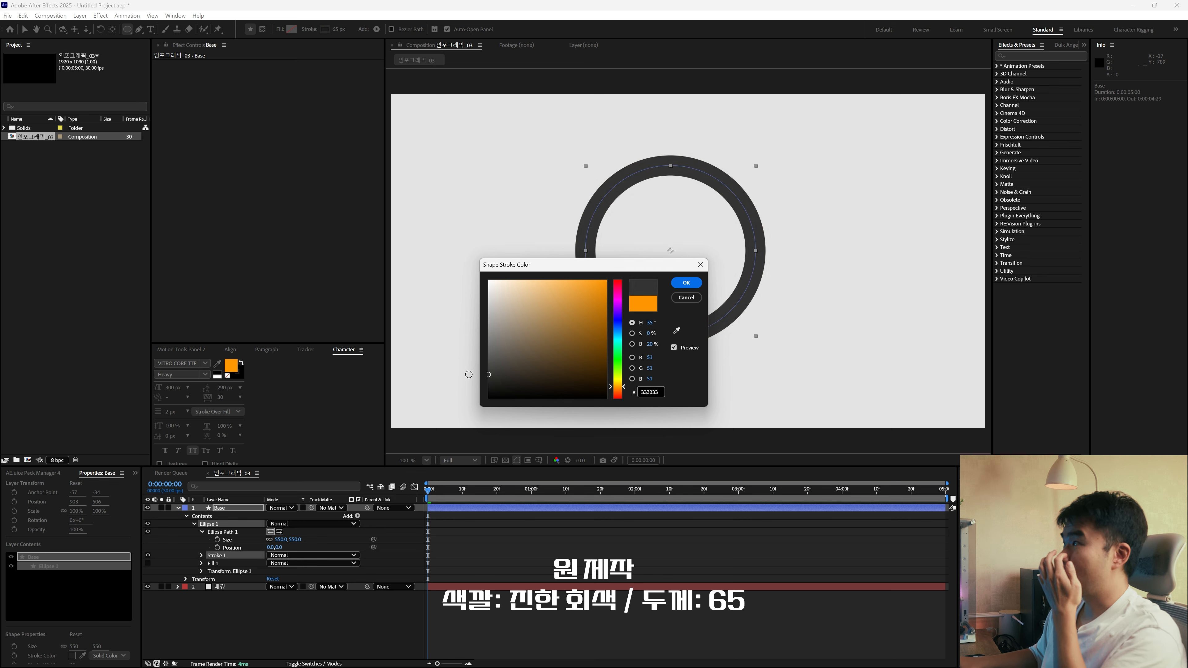
{"action": "left_click", "coordinate": [686, 282]}
{"action": "left_click", "coordinate": [677, 514]}
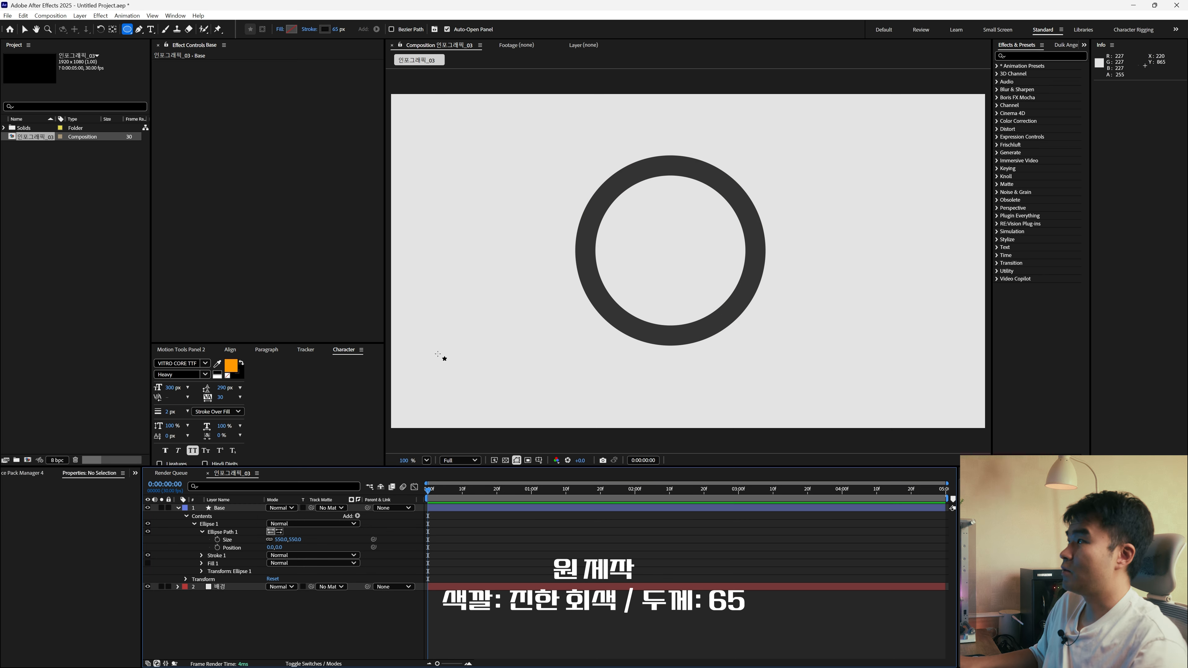
Step: Duplicate the Base layer and rename the copy Base Line
{"action": "key", "text": "v"}
{"action": "left_click", "coordinate": [219, 508]}
{"action": "left_click", "coordinate": [178, 507]}
{"action": "left_click", "coordinate": [289, 555]}
{"action": "left_click", "coordinate": [247, 507]}
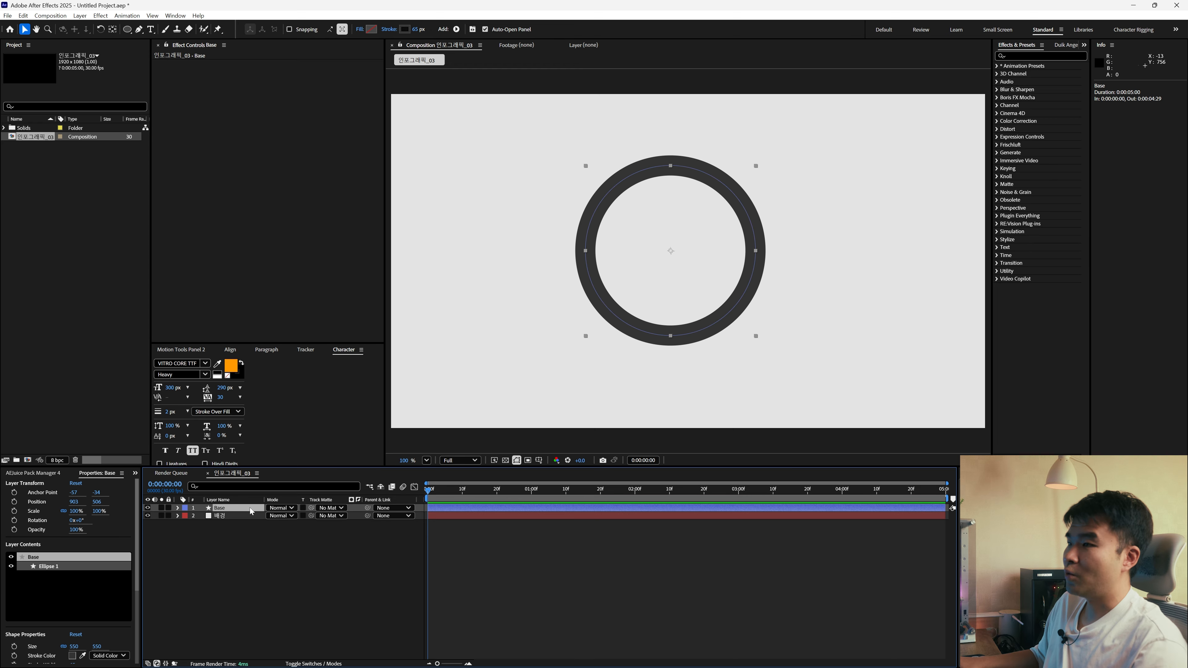
{"action": "key", "text": "ctrl+d"}
{"action": "key", "text": "Return"}
{"action": "key", "text": "BackSpace"}
{"action": "type", "text": "L"}
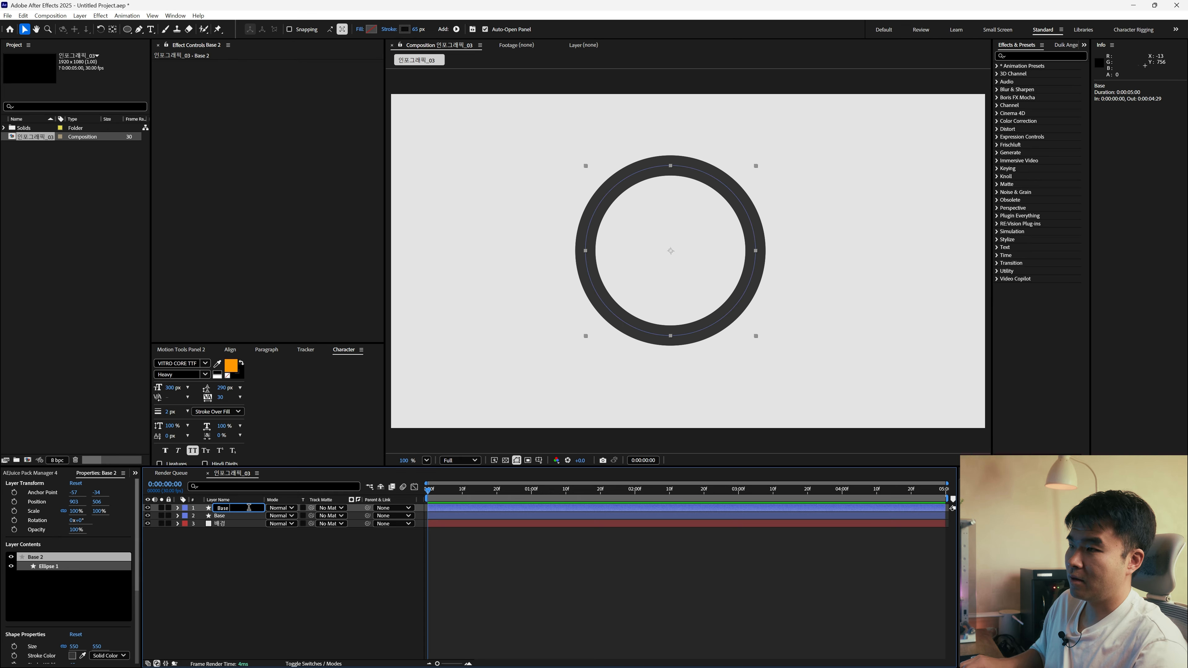
{"action": "key", "text": "Return"}
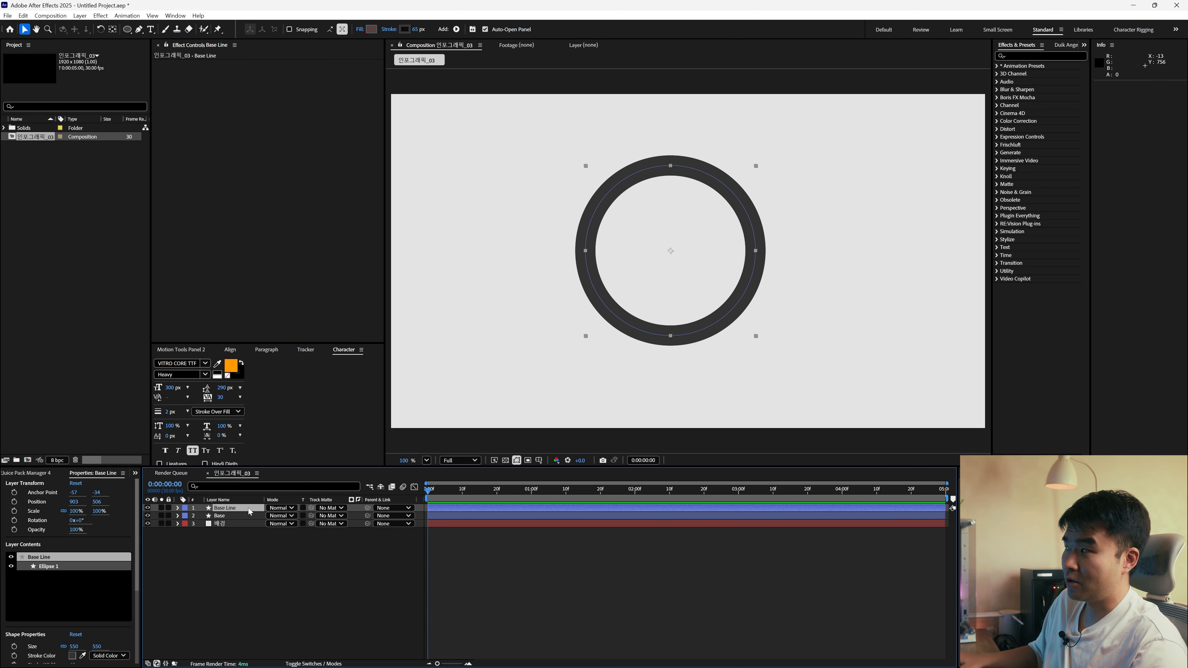
Step: Change the Base Line ring's stroke color to blue 00A6E4
{"action": "left_click", "coordinate": [405, 29]}
{"action": "left_click", "coordinate": [620, 350]}
{"action": "mouse_move", "coordinate": [601, 287]}
{"action": "left_mouse_down"}
{"action": "mouse_move", "coordinate": [612, 279]}
{"action": "mouse_move", "coordinate": [608, 292]}
{"action": "left_mouse_up"}
{"action": "left_click", "coordinate": [621, 334]}
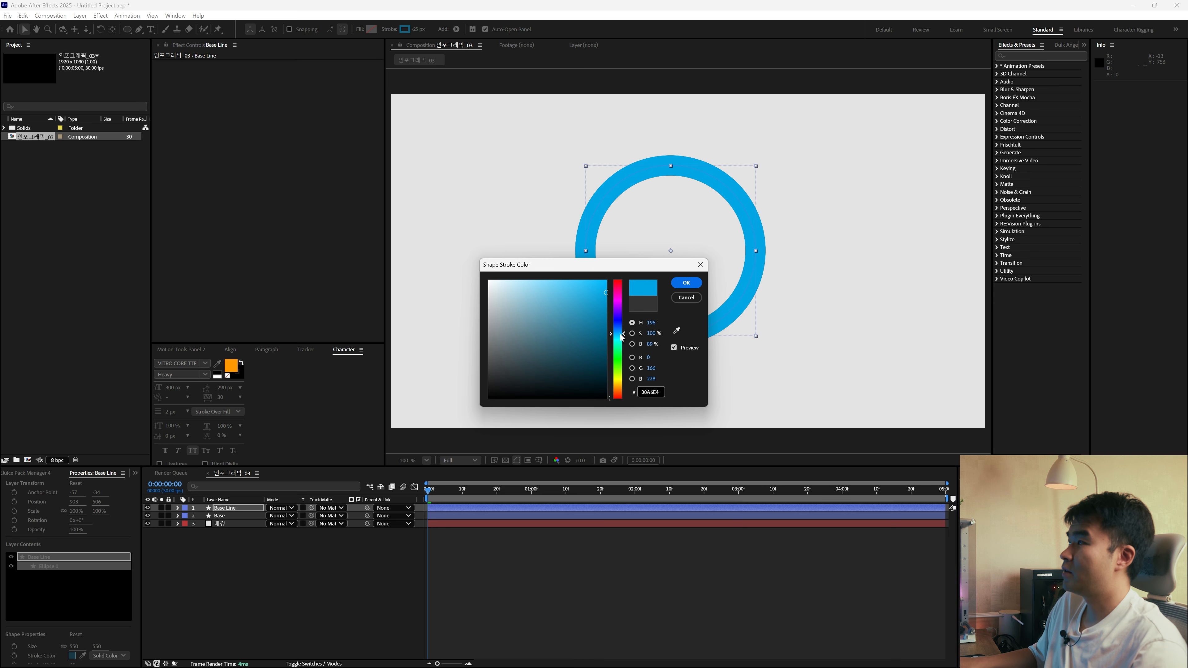
{"action": "left_click", "coordinate": [679, 285]}
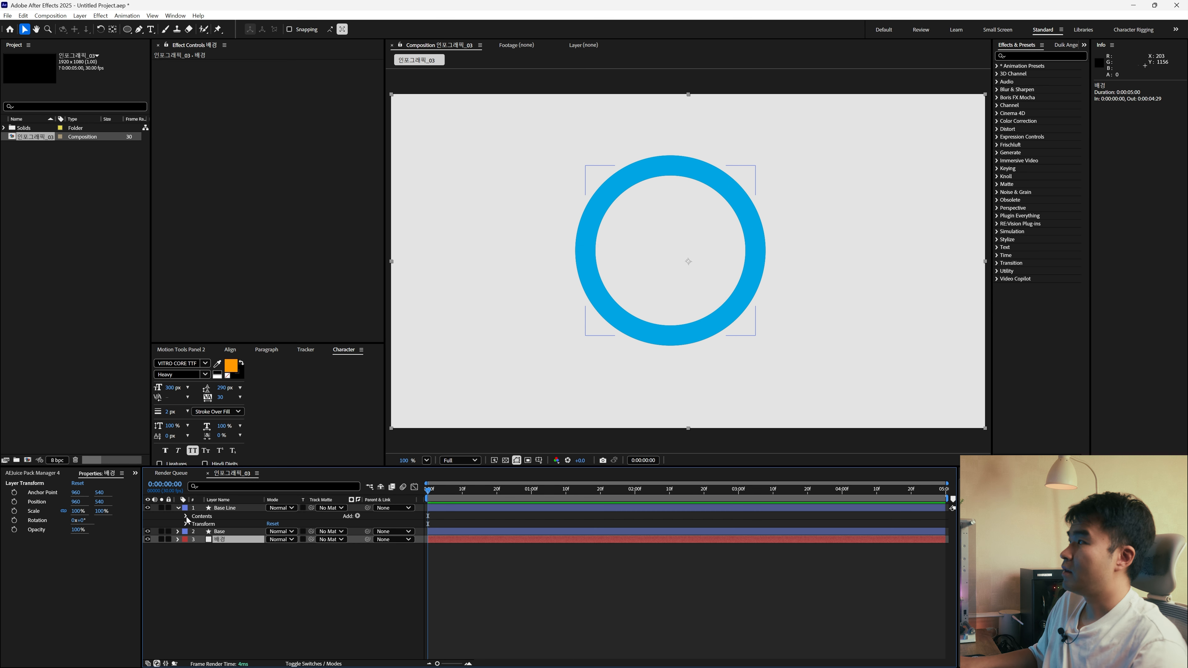
Step: Set the line cap of the Base Line ellipse's stroke to Round Cap
{"action": "left_click", "coordinate": [186, 515]}
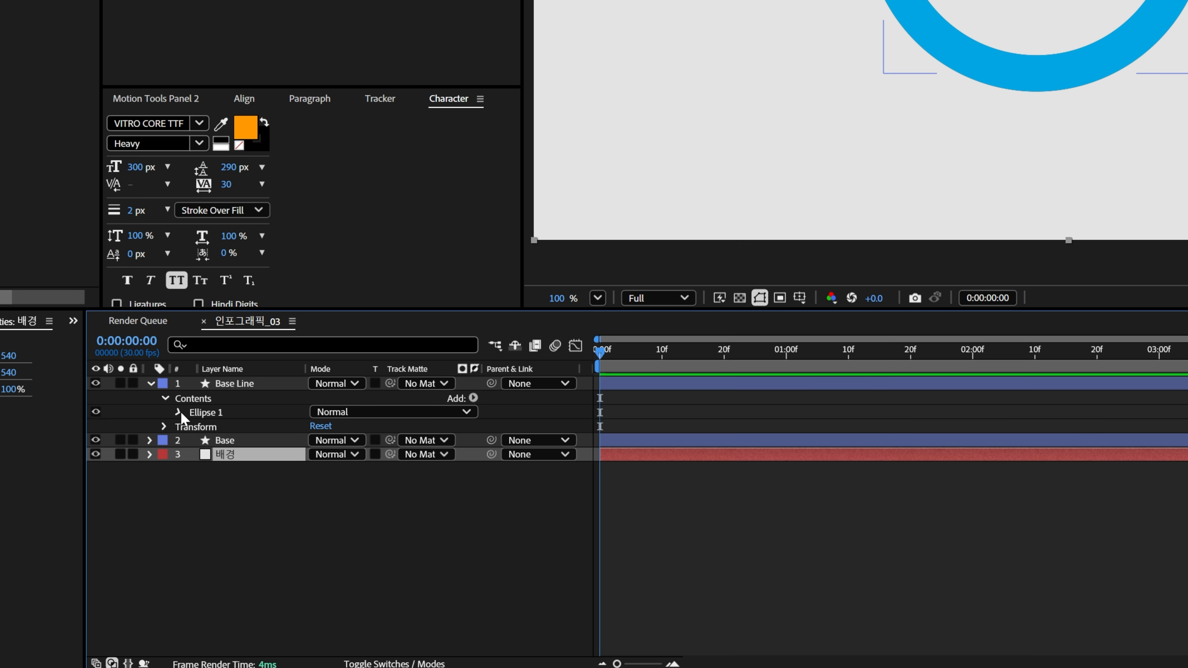
{"action": "left_click", "coordinate": [179, 412]}
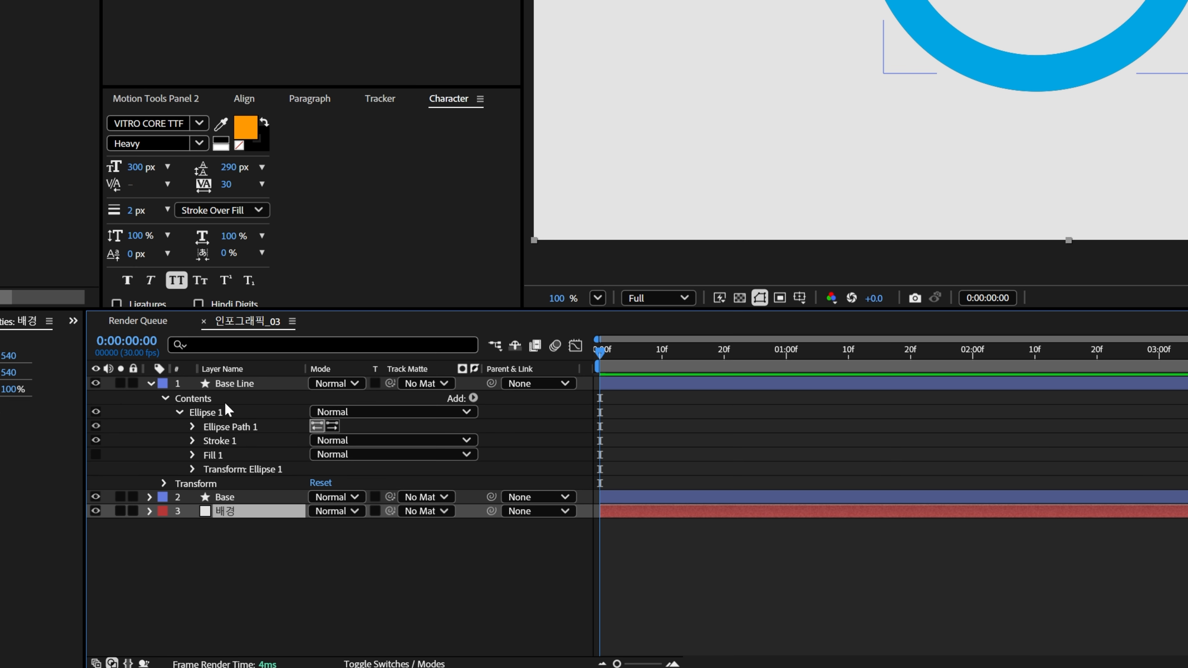
{"action": "left_click", "coordinate": [192, 441]}
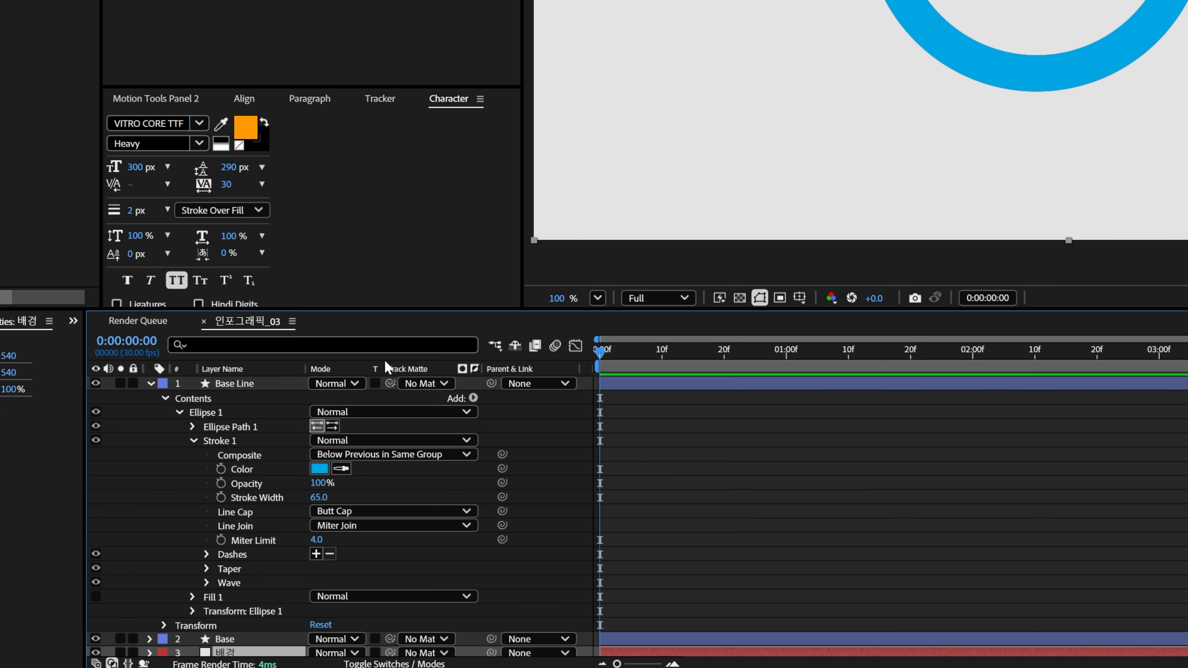
{"action": "left_click_drag", "start_coordinate": [376, 309], "coordinate": [397, 177]}
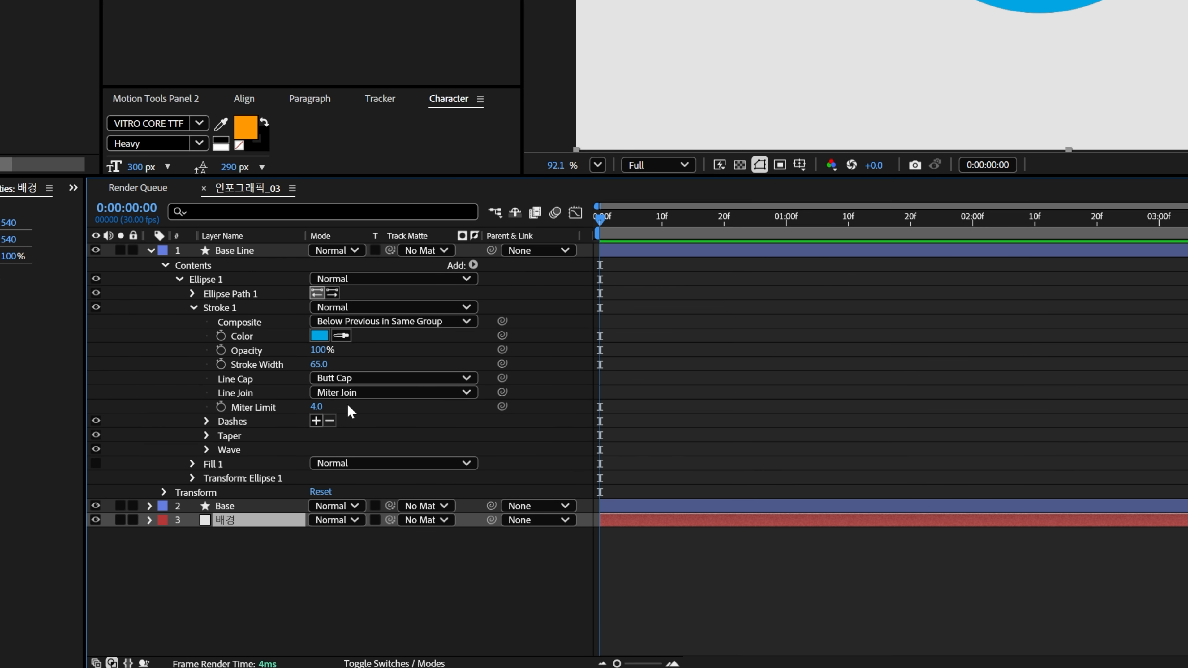
{"action": "left_click", "coordinate": [356, 382]}
{"action": "left_click", "coordinate": [360, 417]}
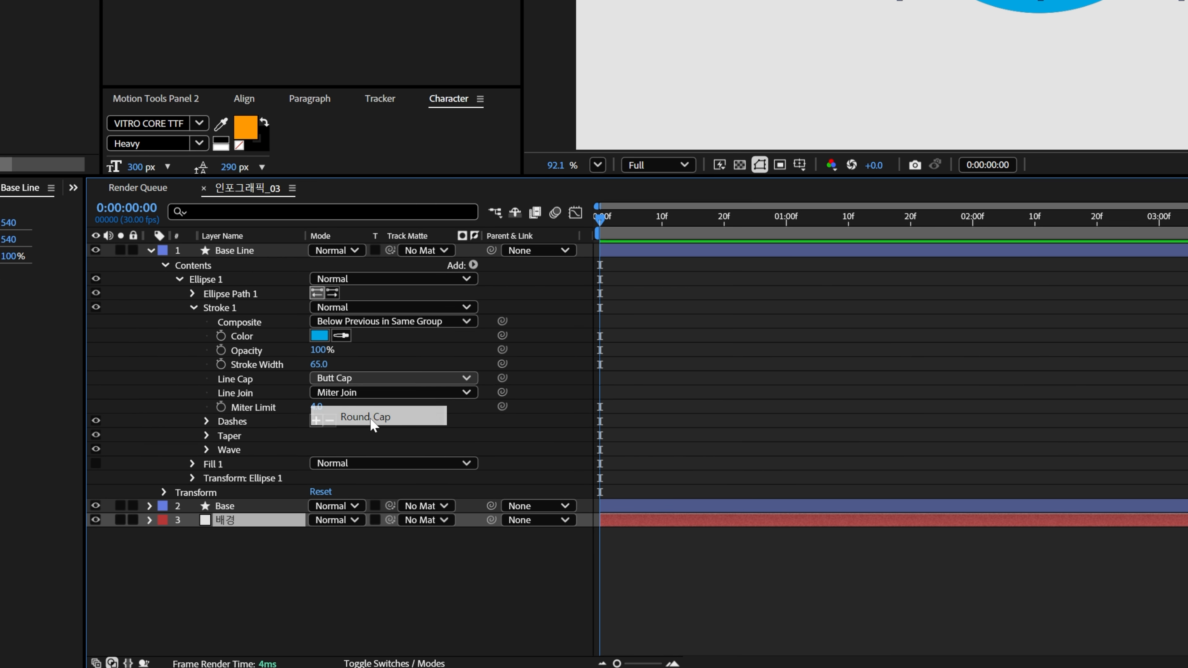
Step: Add Trim Paths to the Base Line layer's contents and expand its properties
{"action": "left_click", "coordinate": [150, 253]}
{"action": "left_click", "coordinate": [149, 265]}
{"action": "left_click", "coordinate": [150, 251]}
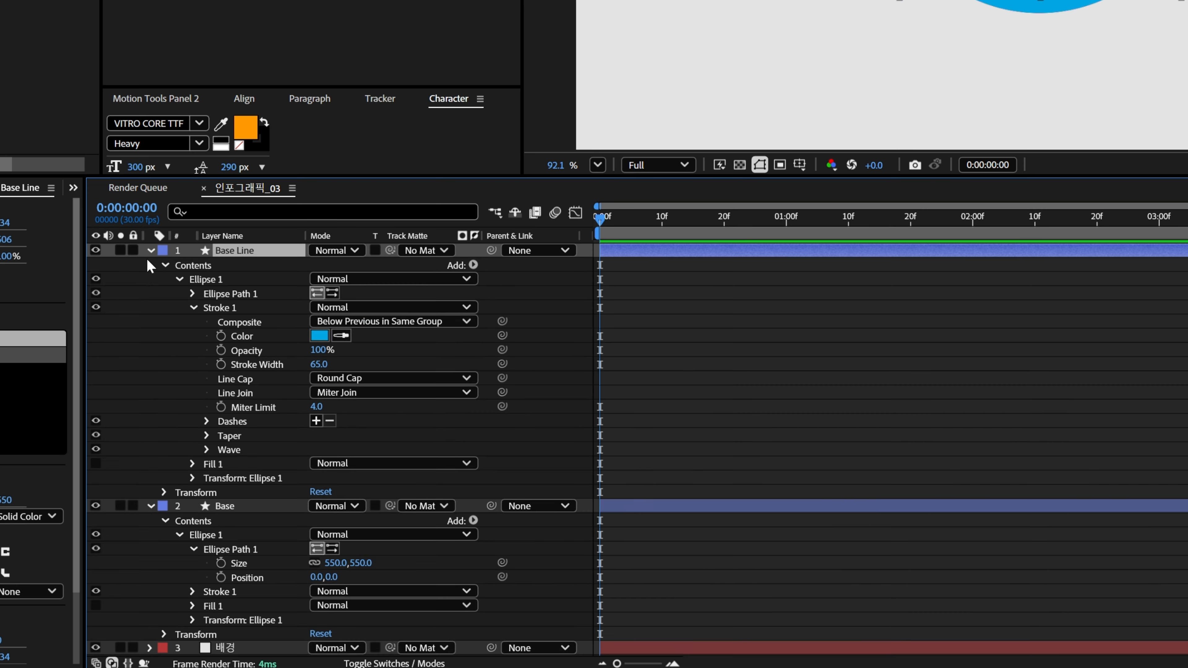
{"action": "left_click", "coordinate": [150, 506]}
{"action": "left_click", "coordinate": [473, 265]}
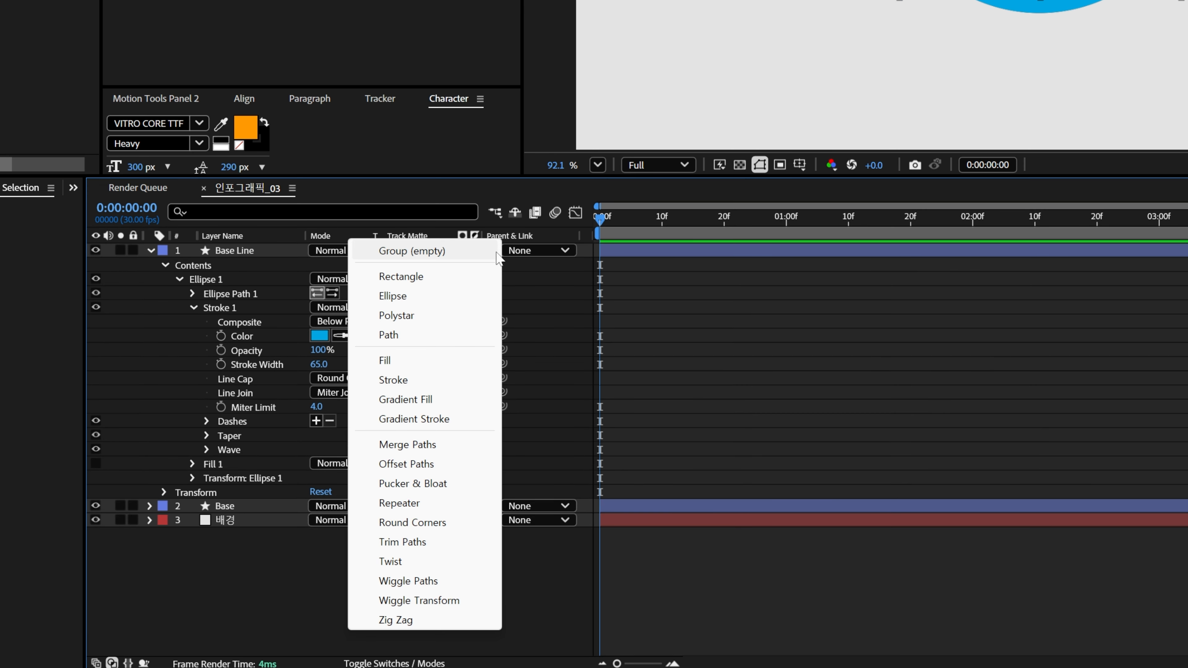
{"action": "left_click", "coordinate": [407, 542]}
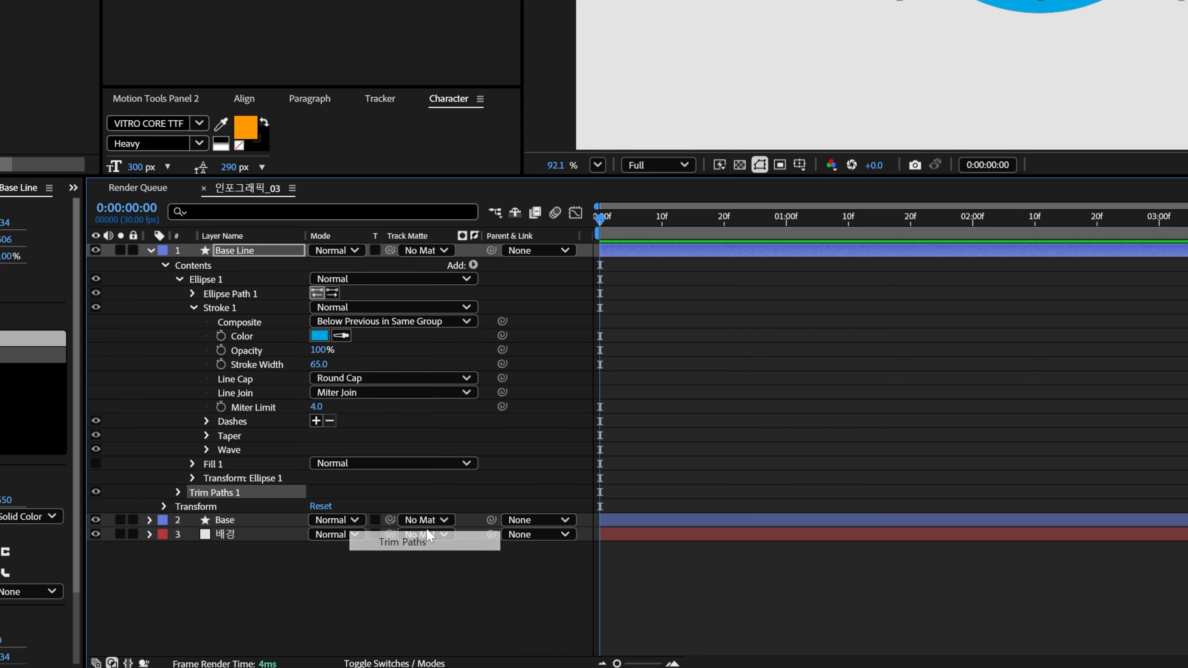
{"action": "left_click", "coordinate": [178, 492]}
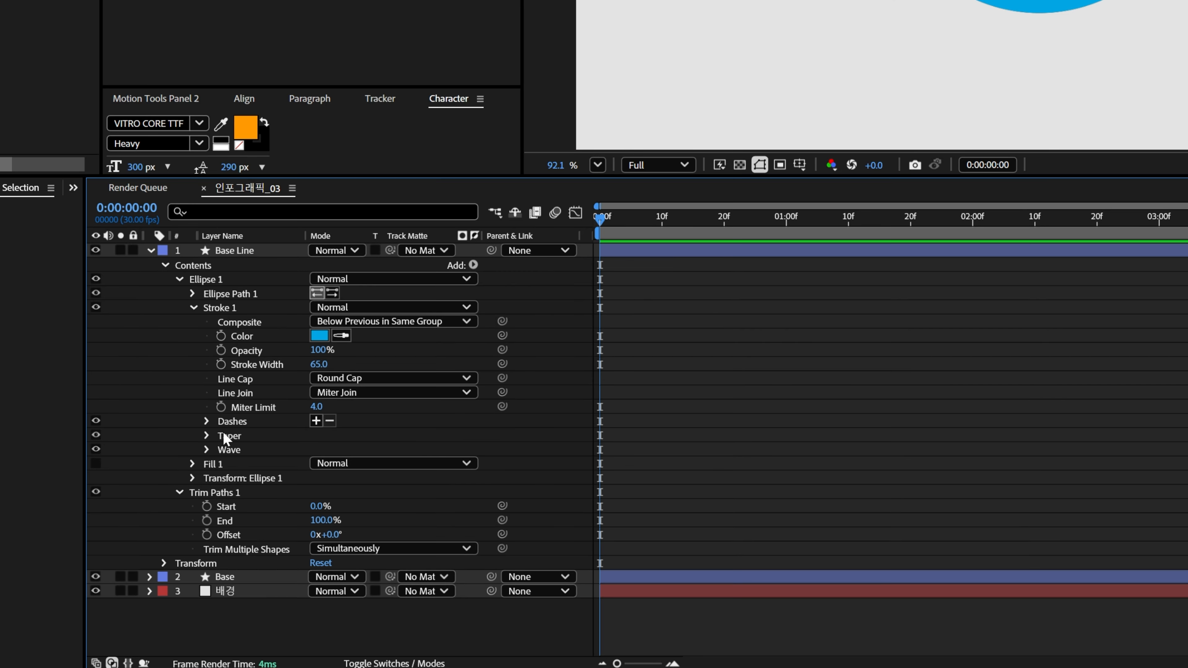
Step: Keyframe the Base Line Trim Paths End at 0% on frame 0 and 100% at 2 seconds, and preview the animation
{"action": "left_click", "coordinate": [206, 520]}
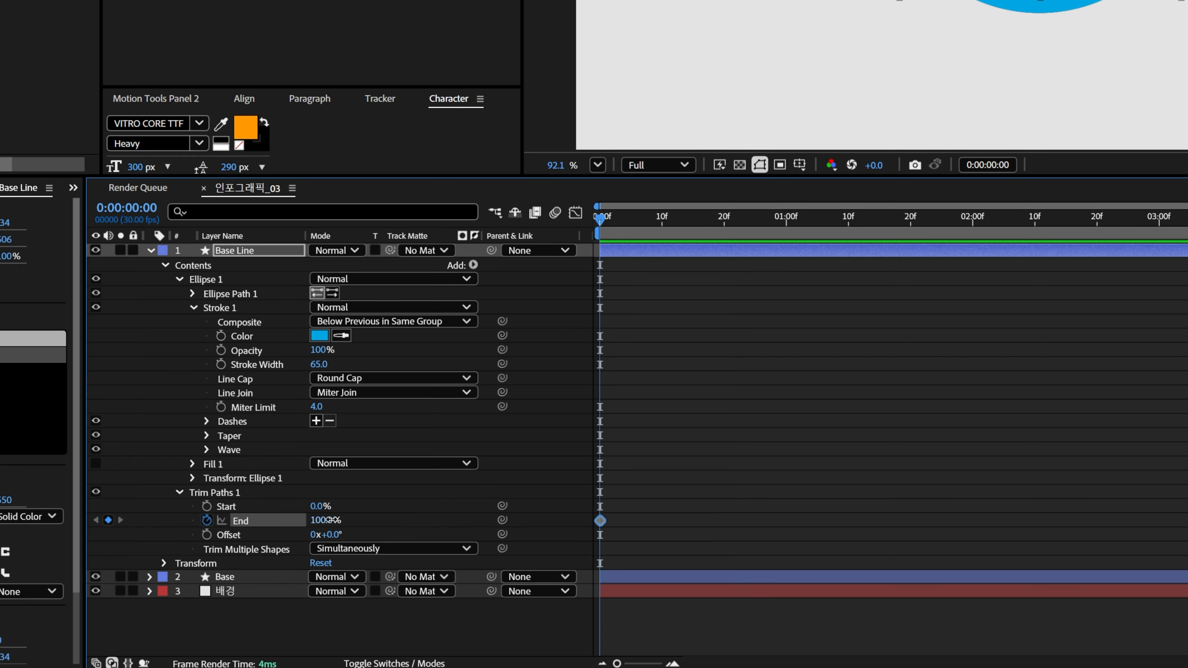
{"action": "left_click_drag", "start_coordinate": [333, 524], "coordinate": [286, 524]}
{"action": "mouse_move", "coordinate": [601, 216]}
{"action": "left_mouse_down"}
{"action": "mouse_move", "coordinate": [987, 220]}
{"action": "mouse_move", "coordinate": [973, 234]}
{"action": "left_mouse_up"}
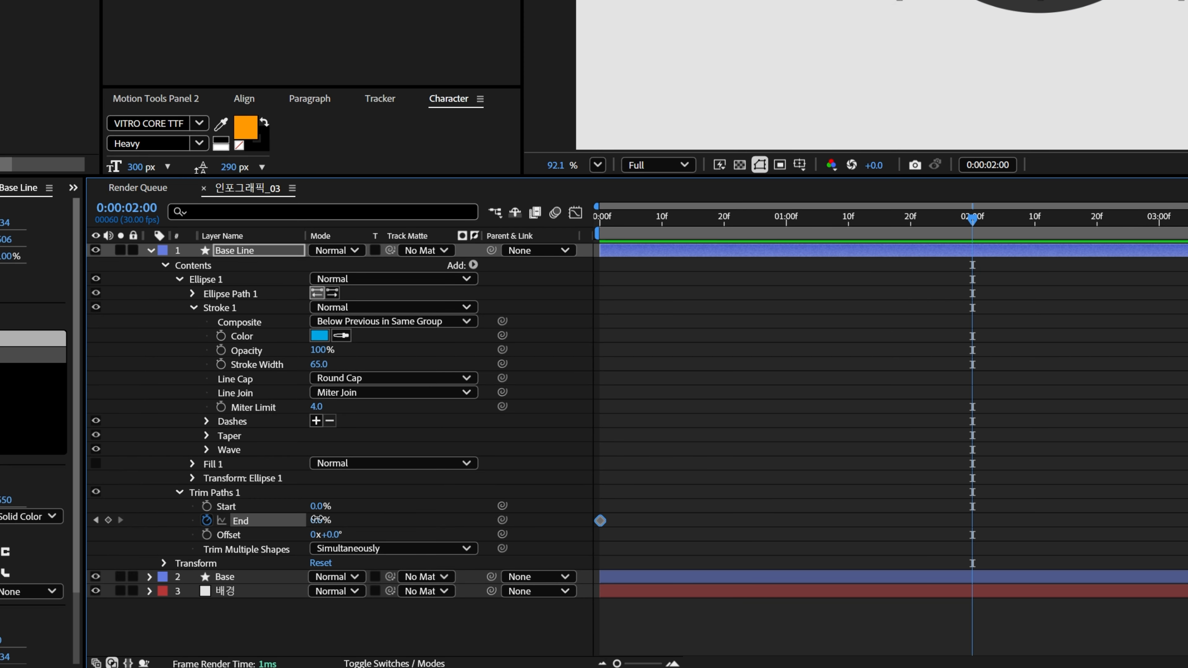
{"action": "left_click_drag", "start_coordinate": [317, 521], "coordinate": [365, 522]}
{"action": "left_click", "coordinate": [192, 308]}
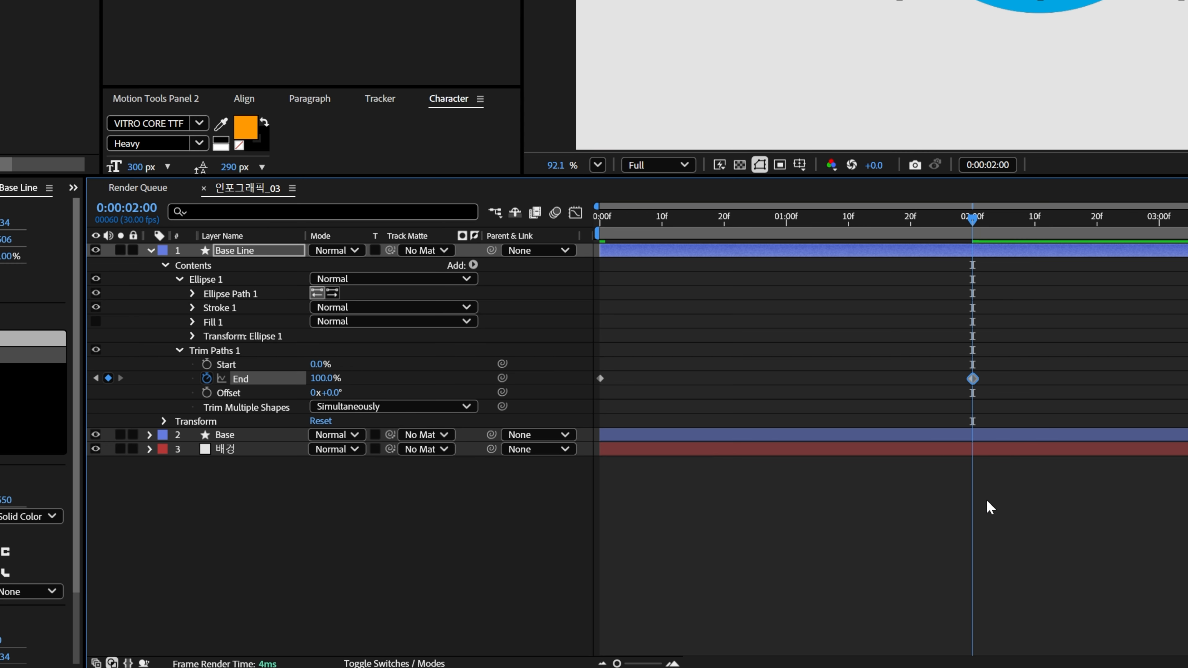
{"action": "key", "text": "space"}
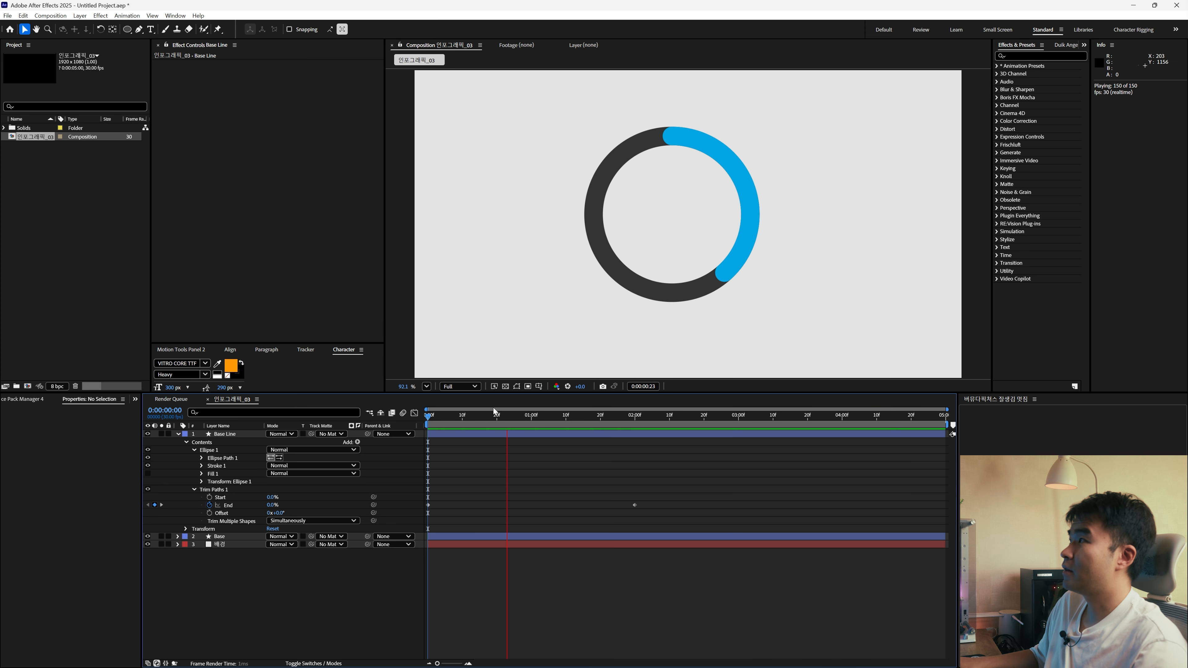
{"action": "key", "text": "space"}
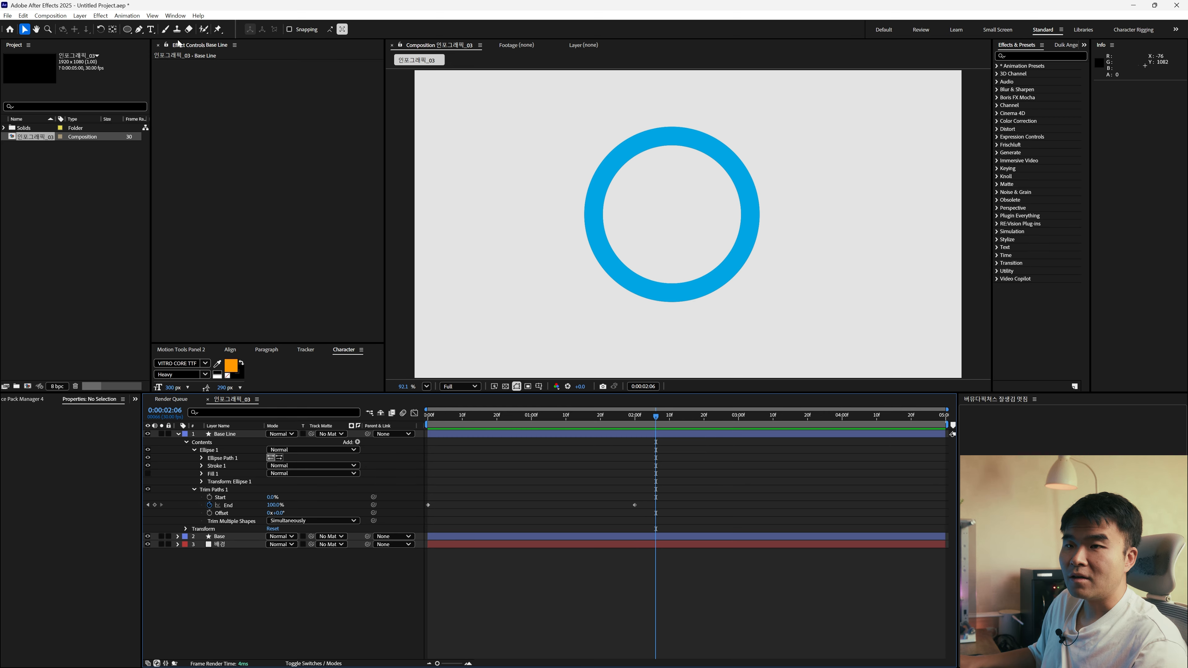
Step: Create a text layer reading 100 inside the ring
{"action": "left_click", "coordinate": [149, 31]}
{"action": "left_click", "coordinate": [642, 218]}
{"action": "type", "text": "D"}
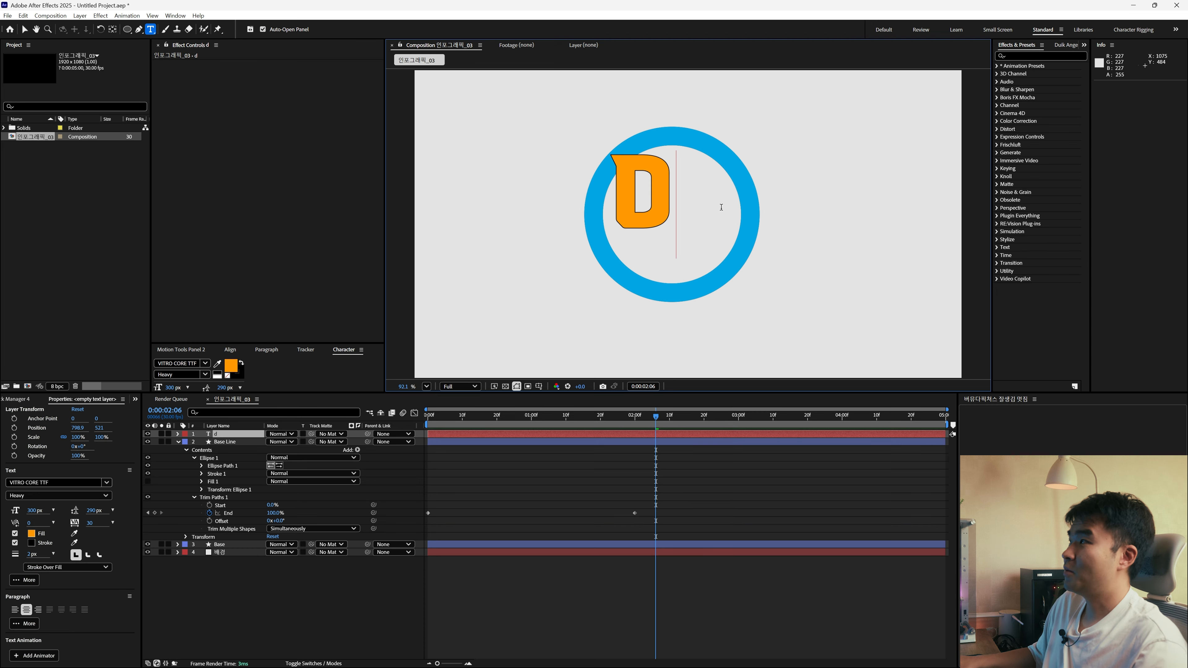
{"action": "key", "text": "BackSpace"}
{"action": "type", "text": "100"}
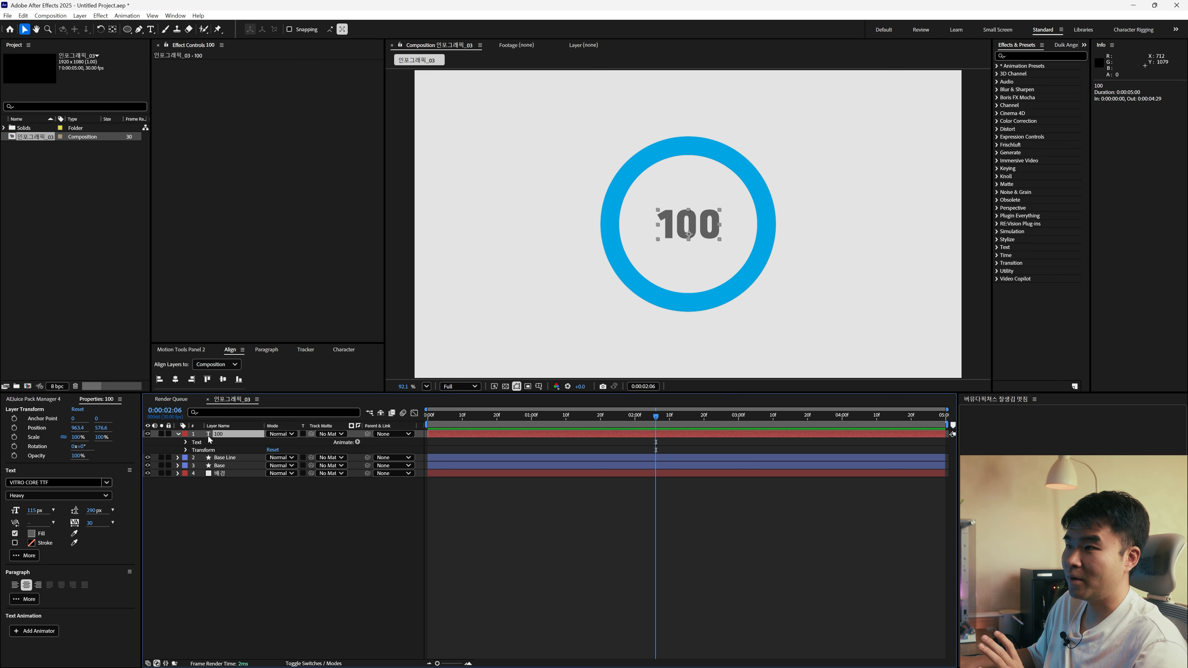
Step: Expand the 100 layer's text properties and set Base Line's Trim Paths End keyframe at 2 seconds to 70%
{"action": "left_click", "coordinate": [185, 442]}
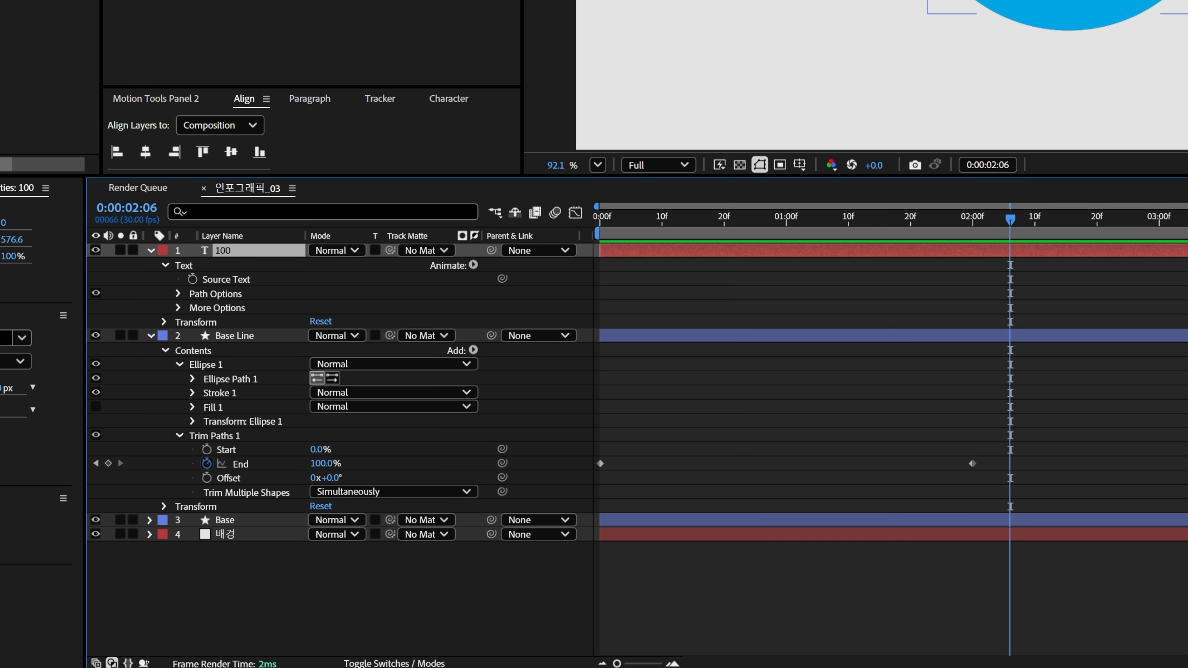
{"action": "left_click_drag", "start_coordinate": [956, 216], "coordinate": [973, 242]}
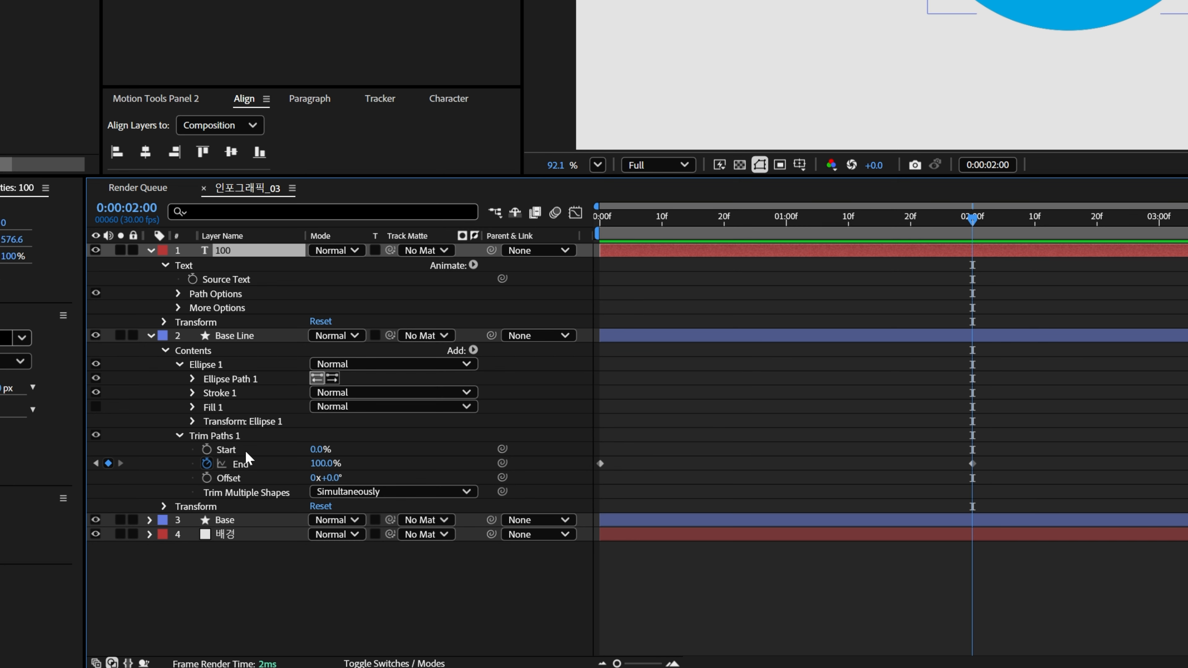
{"action": "left_click", "coordinate": [329, 463]}
{"action": "type", "text": "70"}
{"action": "key", "text": "Return"}
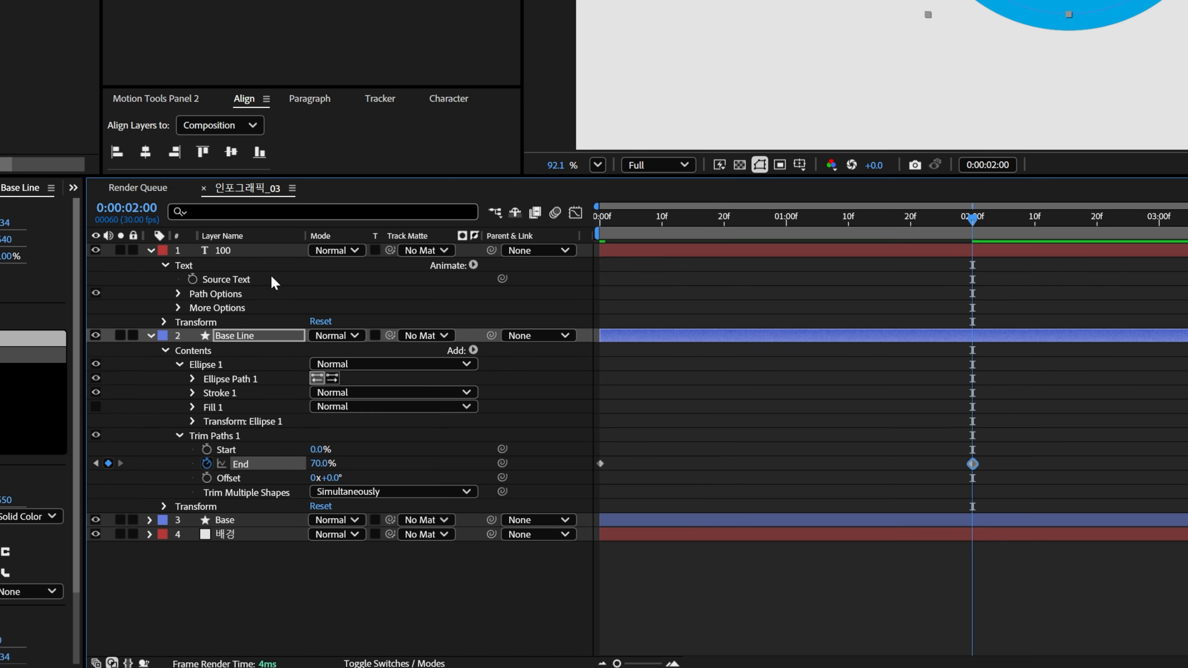
Step: Link the 100 text layer's Source Text to Base Line's Trim Paths End and preview the counting number
{"action": "left_click", "coordinate": [238, 253]}
{"action": "left_click", "coordinate": [225, 280]}
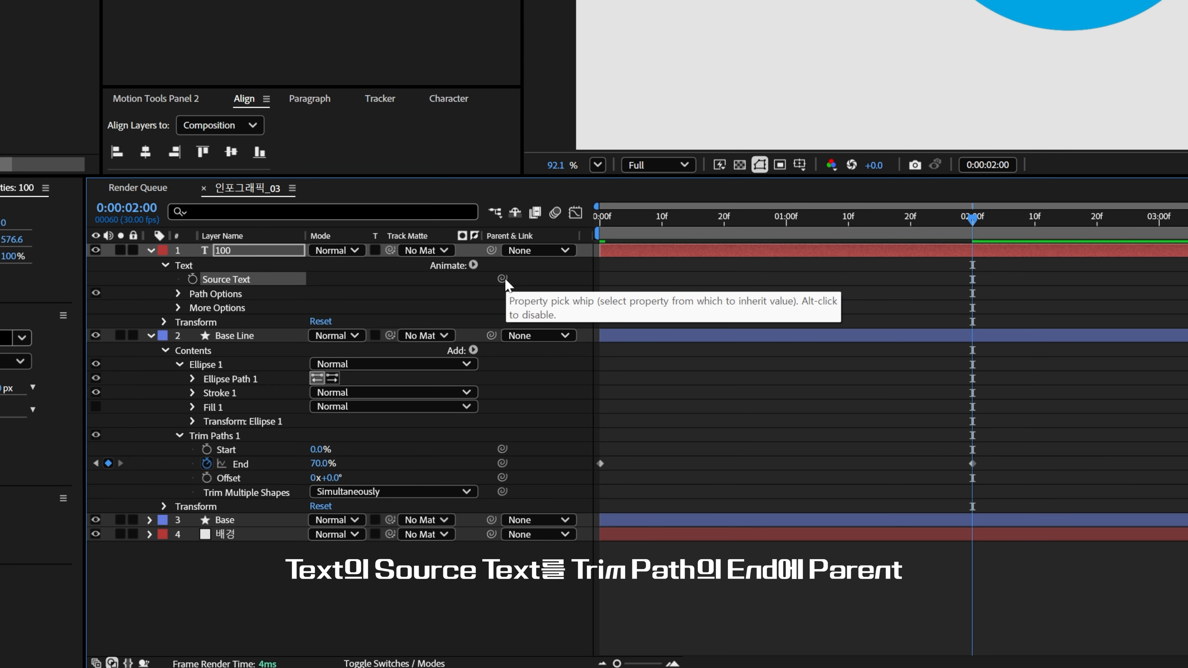
{"action": "left_click_drag", "start_coordinate": [502, 279], "coordinate": [249, 465]}
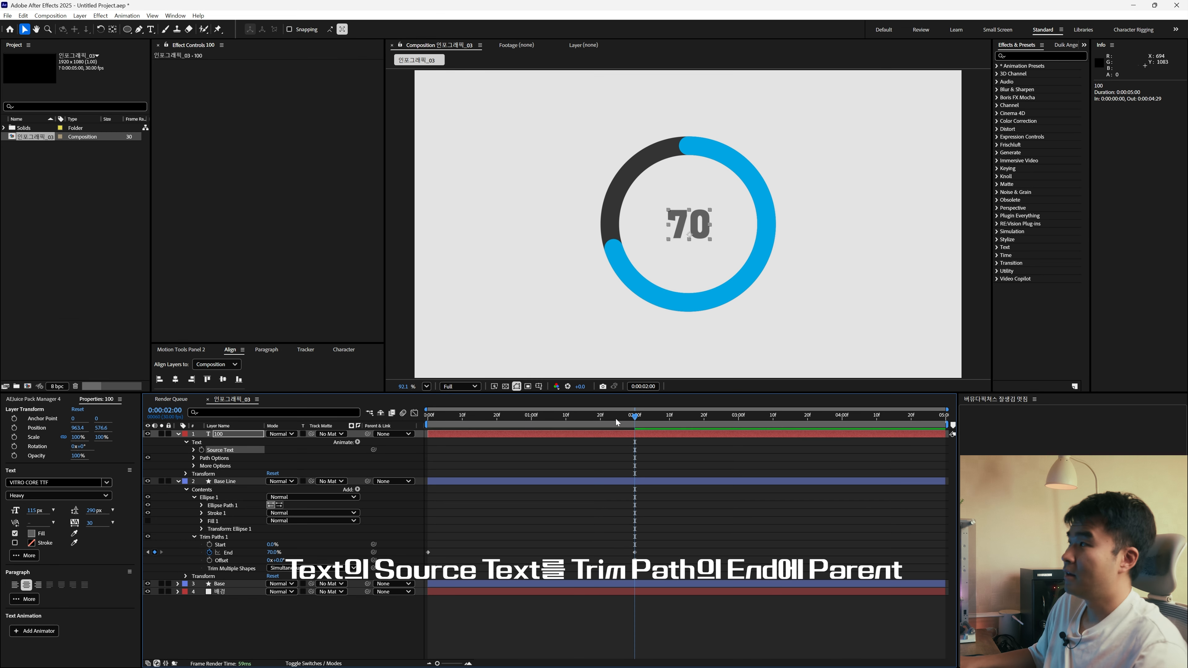
{"action": "left_click_drag", "start_coordinate": [940, 225], "coordinate": [754, 232]}
{"action": "left_click_drag", "start_coordinate": [513, 423], "coordinate": [635, 438]}
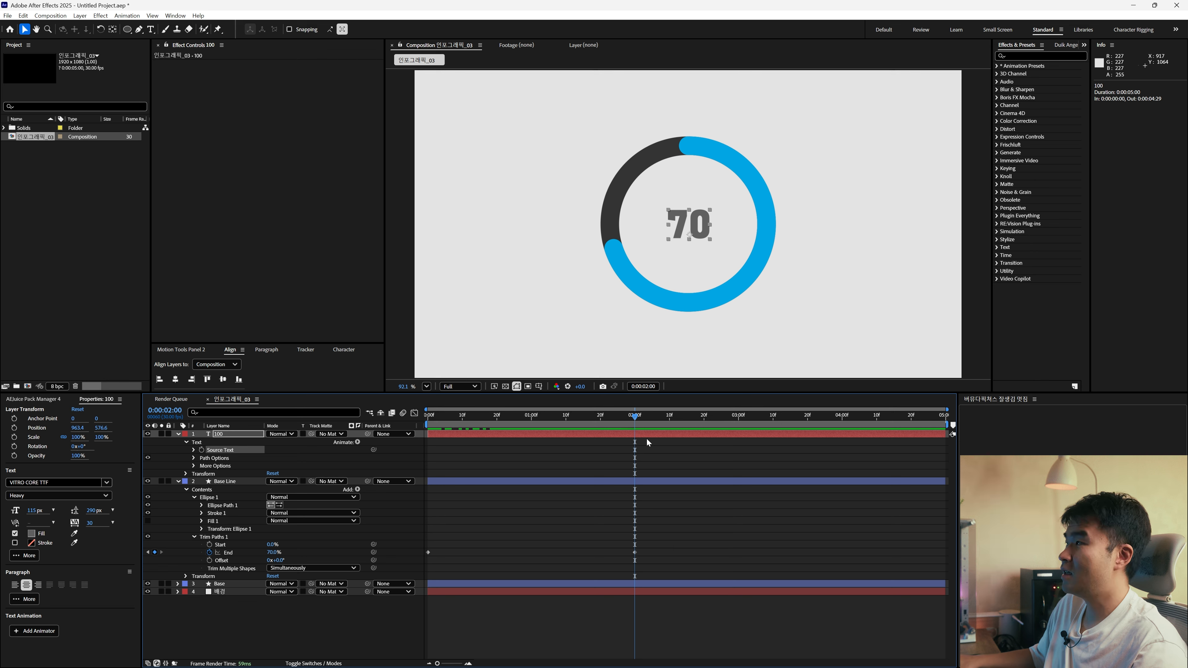
{"action": "key", "text": "space"}
{"action": "key", "text": "space"}
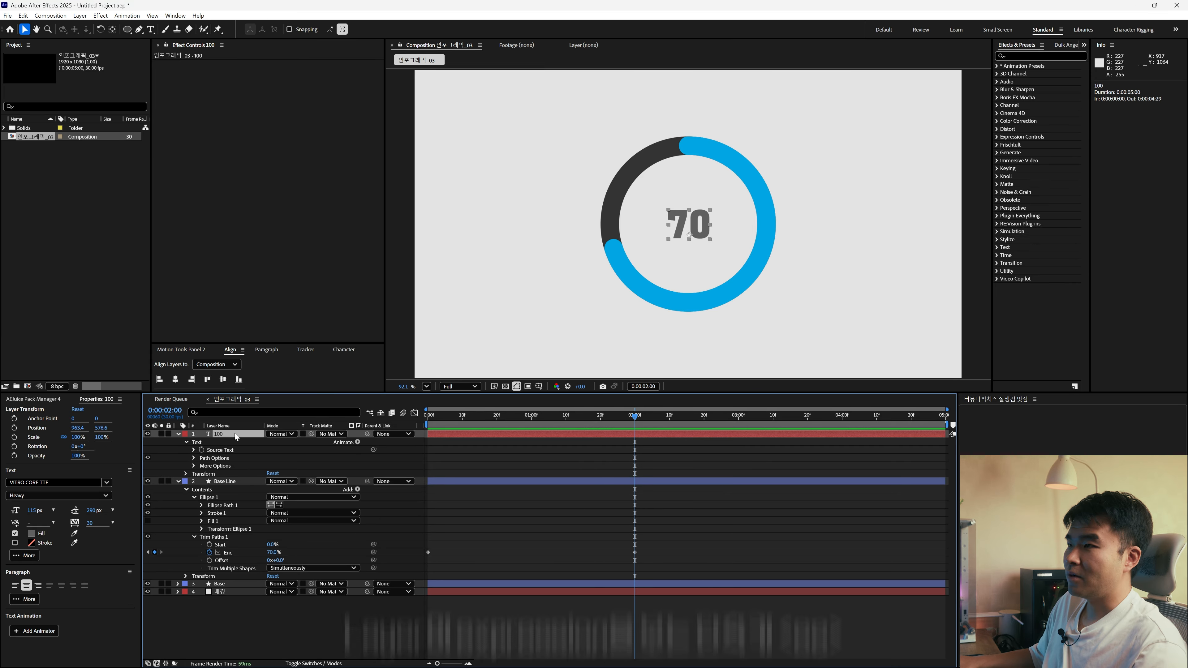
Step: Reveal the 100 layer's Source Text expression, wrap it in Math.round(), and preview the count from the first frame
{"action": "key", "text": "e"}
{"action": "key", "text": "e"}
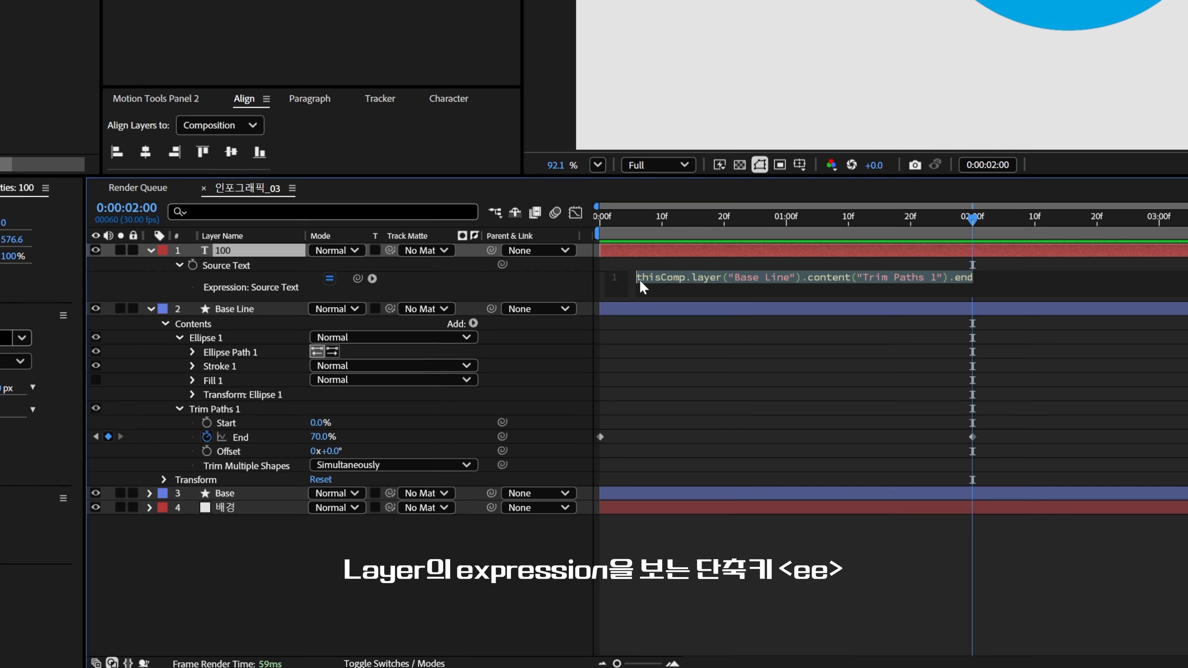
{"action": "type", "text": "Mat"}
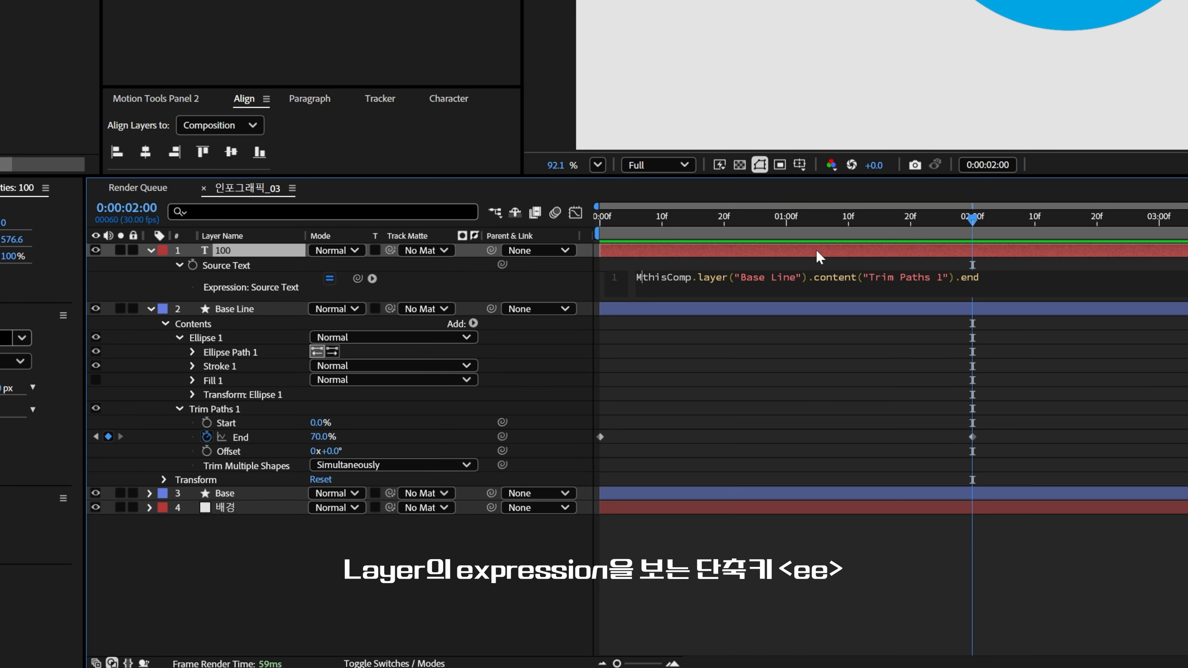
{"action": "type", "text": "h.round"}
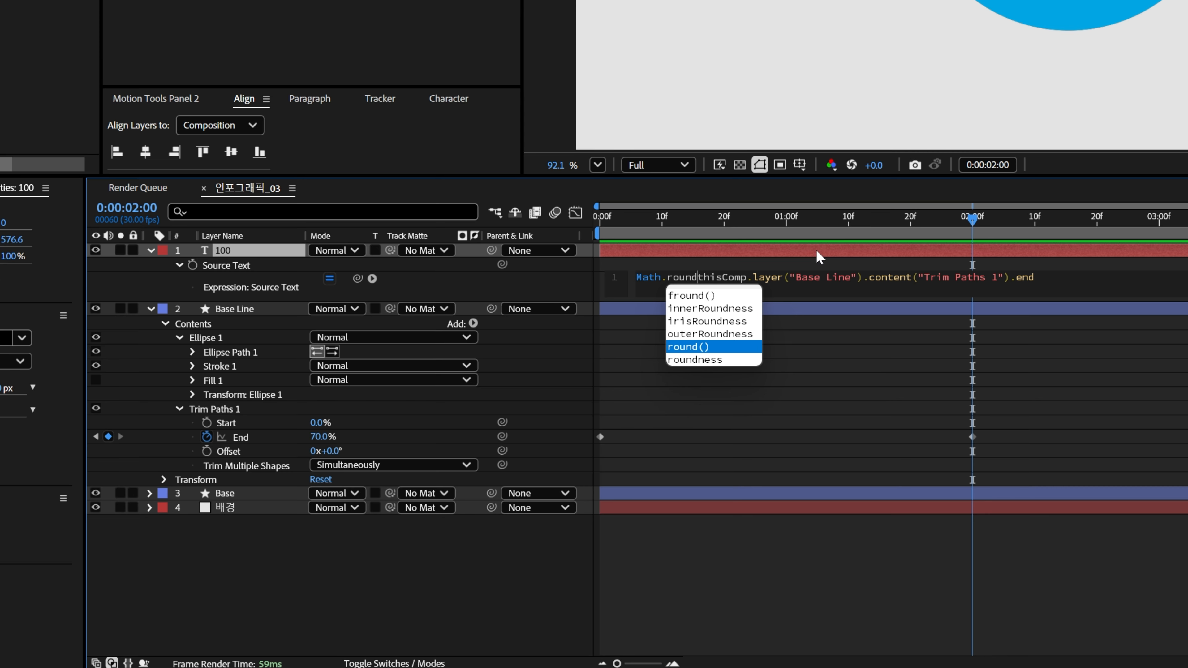
{"action": "key", "text": "Return"}
{"action": "key", "text": "Delete"}
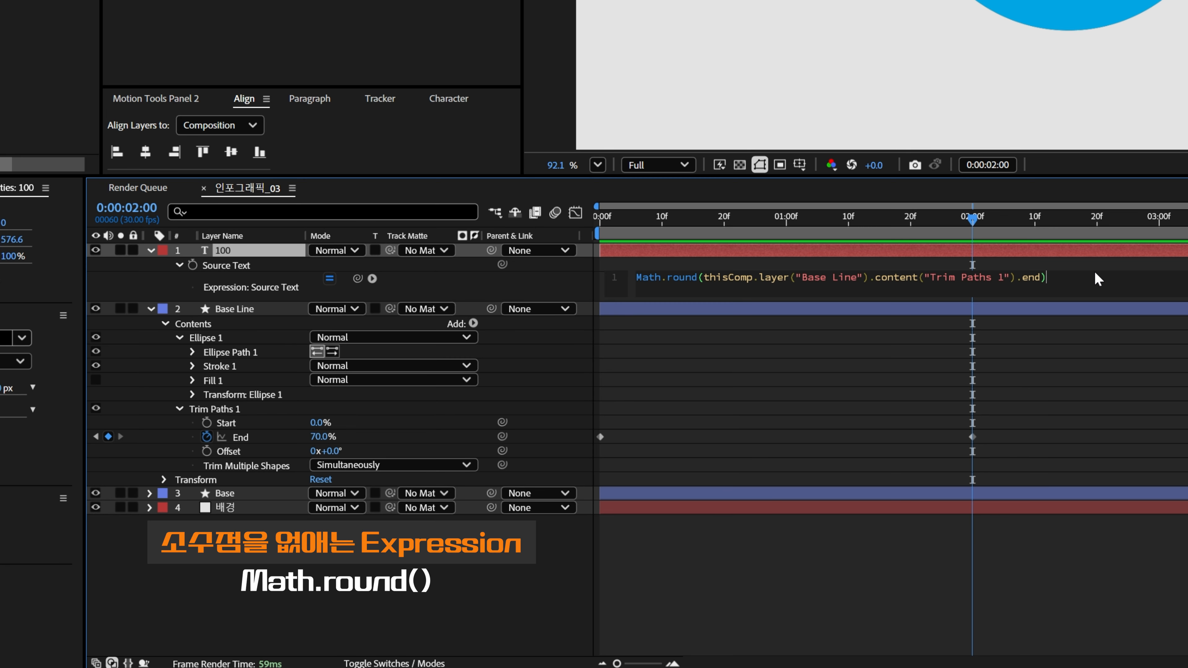
{"action": "left_click", "coordinate": [998, 342]}
{"action": "left_click_drag", "start_coordinate": [870, 221], "coordinate": [604, 244]}
{"action": "key", "text": "space"}
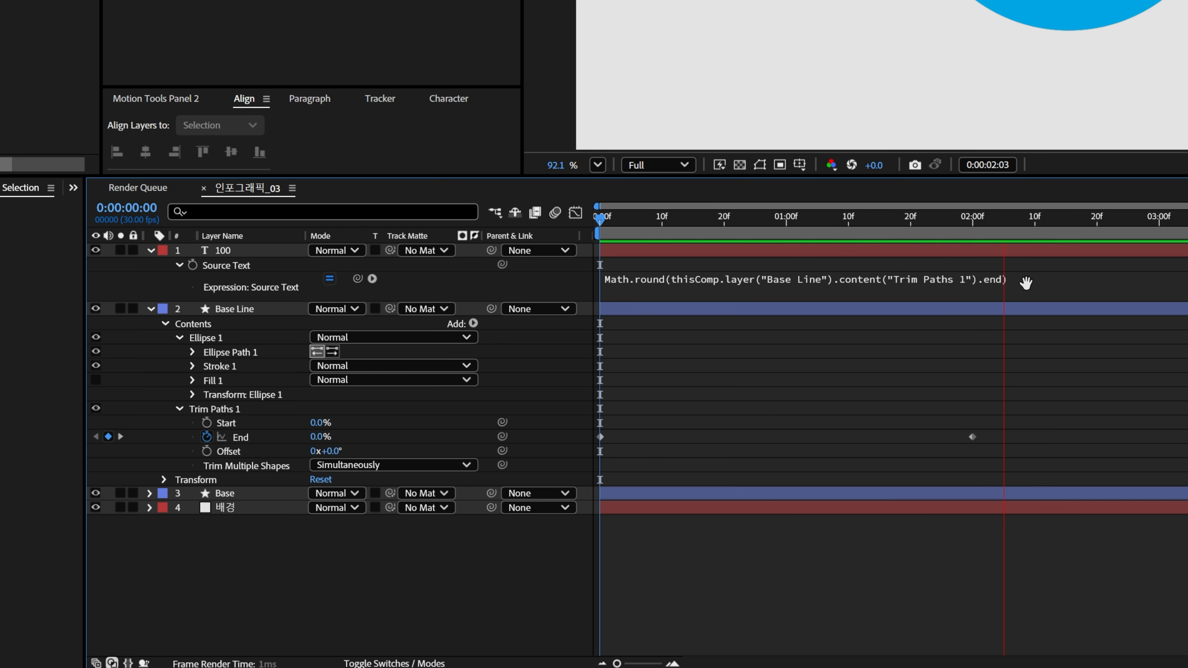
Step: Append +"%" to the 100 layer's Source Text expression and preview the animation from the first frame
{"action": "left_click", "coordinate": [1024, 282]}
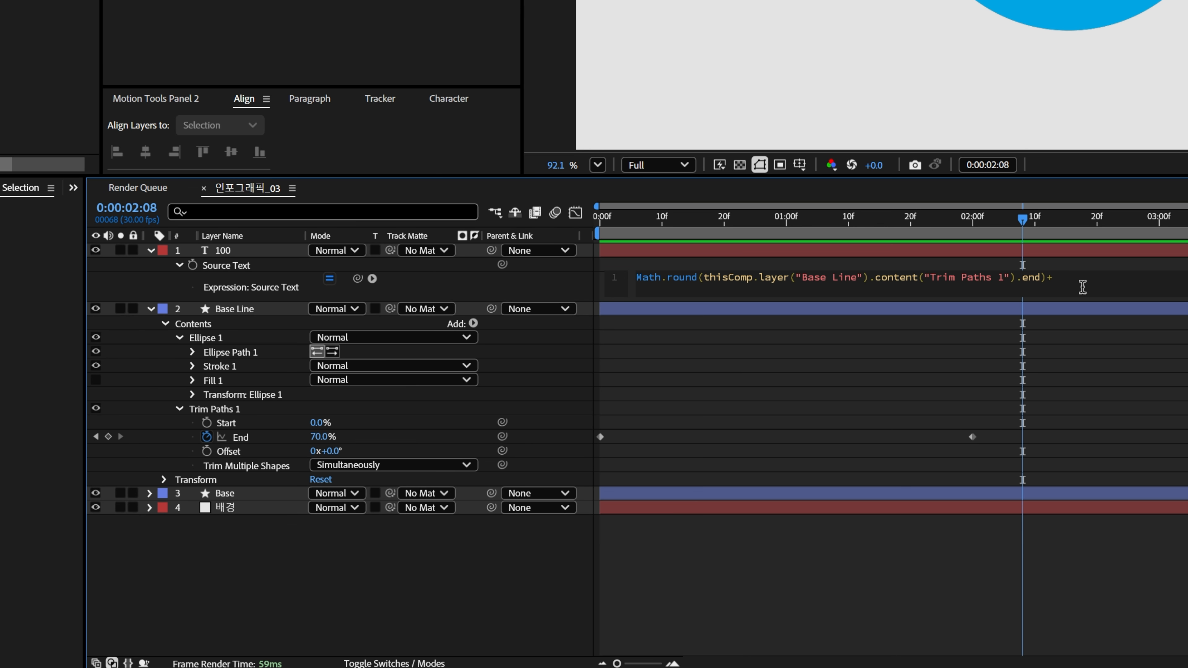
{"action": "left_click", "coordinate": [1139, 415]}
{"action": "left_click_drag", "start_coordinate": [953, 225], "coordinate": [599, 245]}
{"action": "key", "text": "space"}
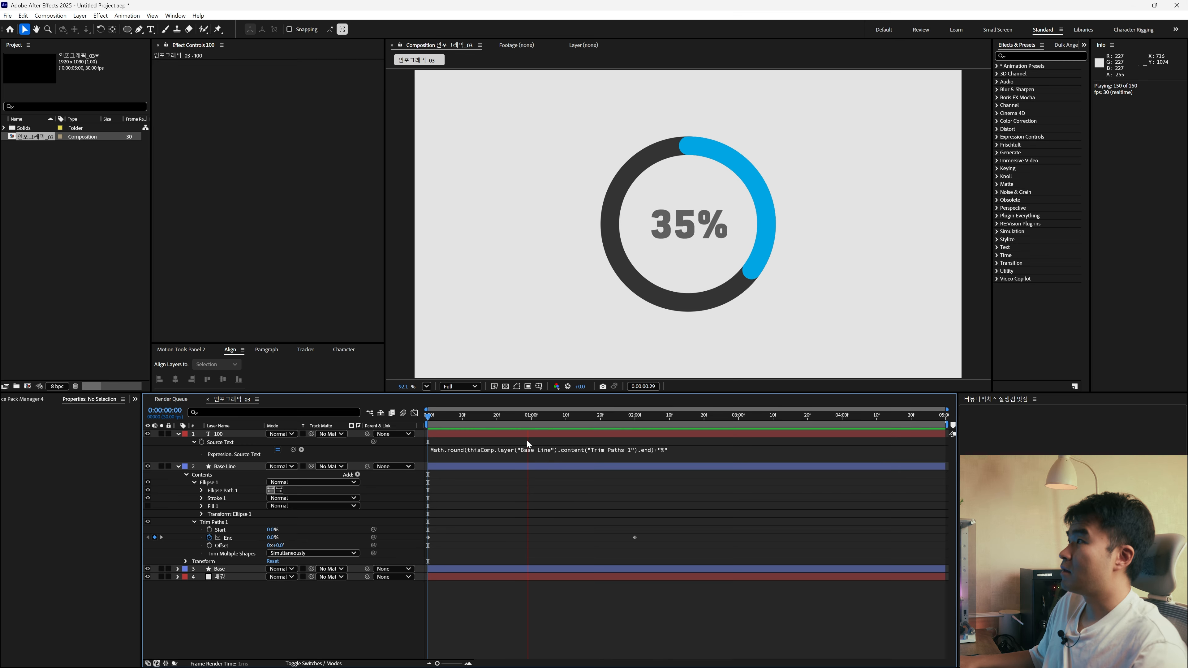
{"action": "key", "text": "space"}
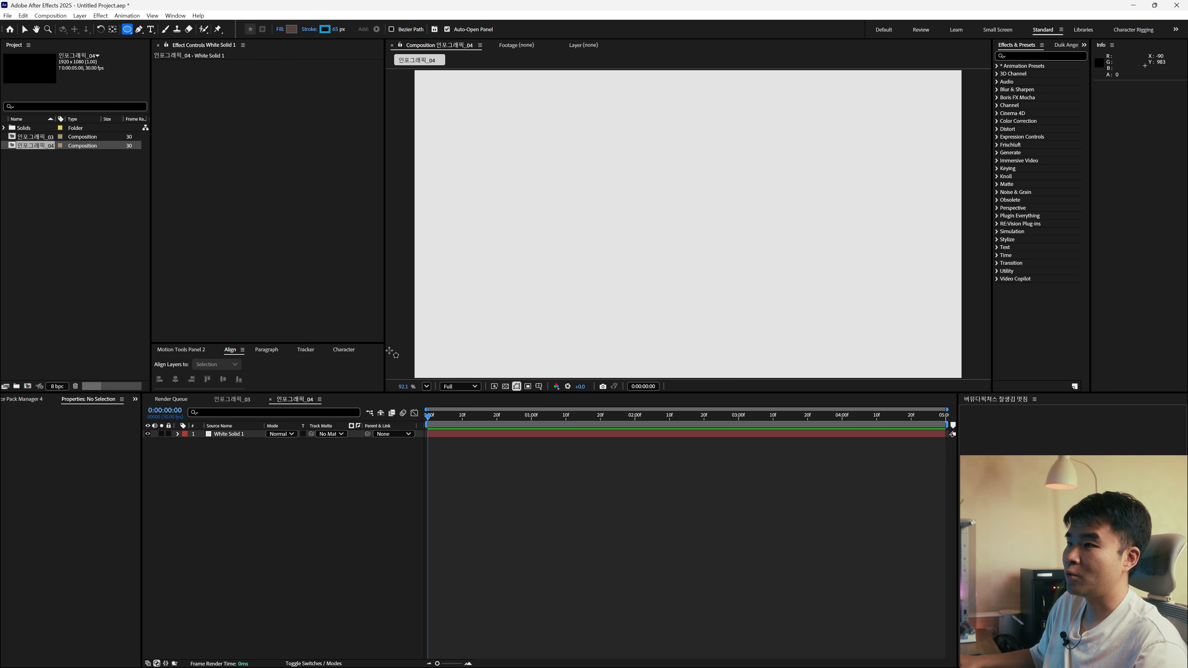
Step: Draw a circle about 703 px in diameter with a blue stroke and centre it in the 인포그래픽_04 composition
{"action": "left_click", "coordinate": [25, 29]}
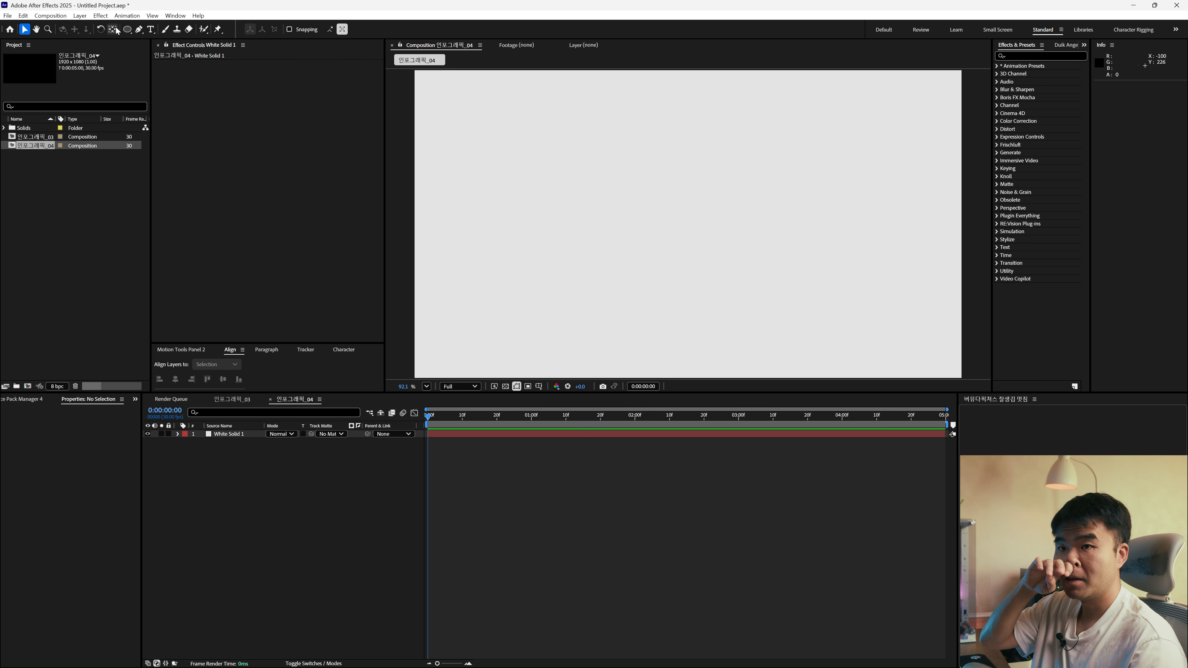
{"action": "left_click", "coordinate": [127, 29]}
{"action": "left_click_drag", "start_coordinate": [662, 218], "coordinate": [769, 320]}
{"action": "left_click", "coordinate": [24, 30]}
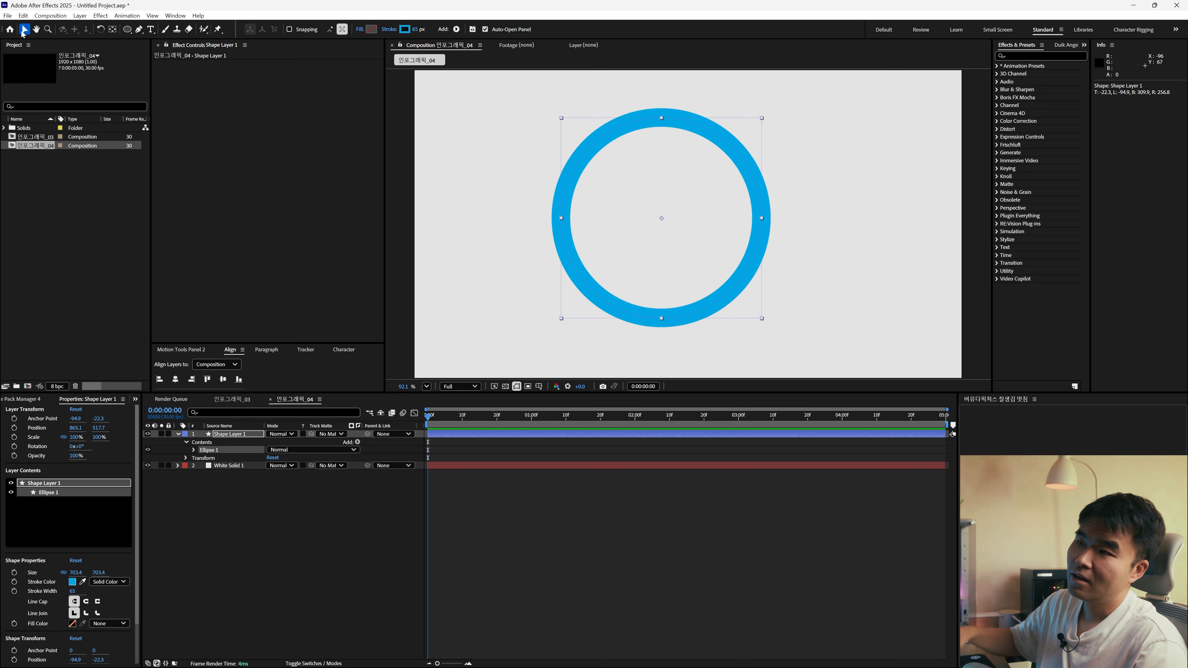
{"action": "left_click", "coordinate": [257, 438]}
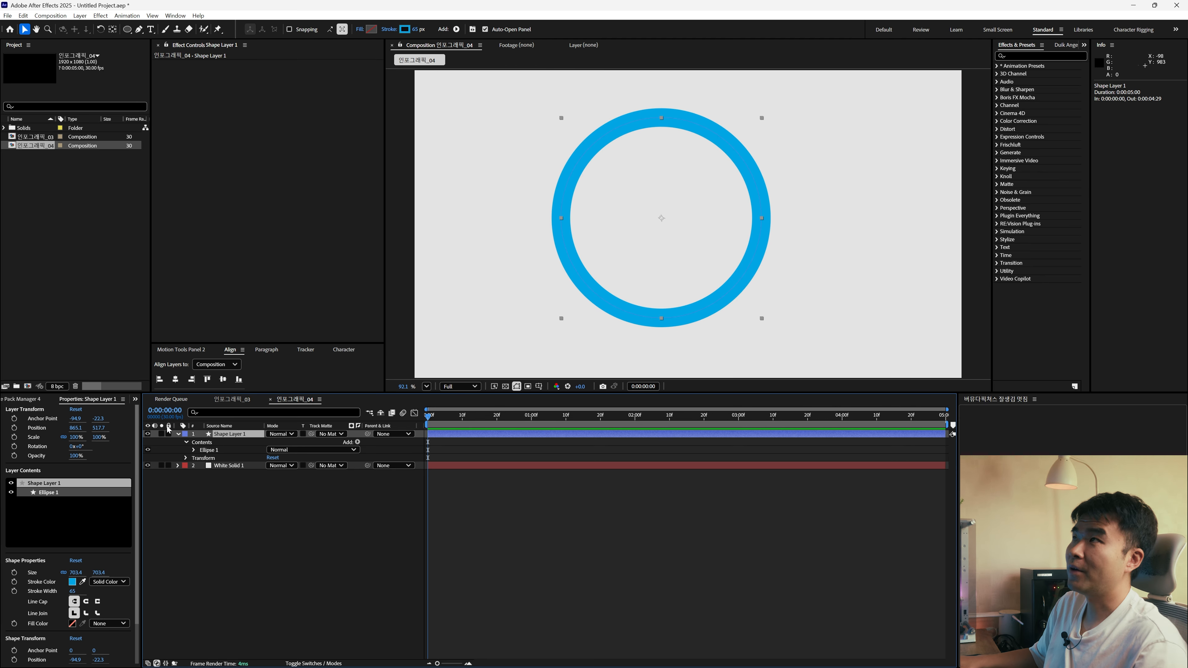
{"action": "left_click", "coordinate": [175, 379]}
{"action": "left_click", "coordinate": [223, 379]}
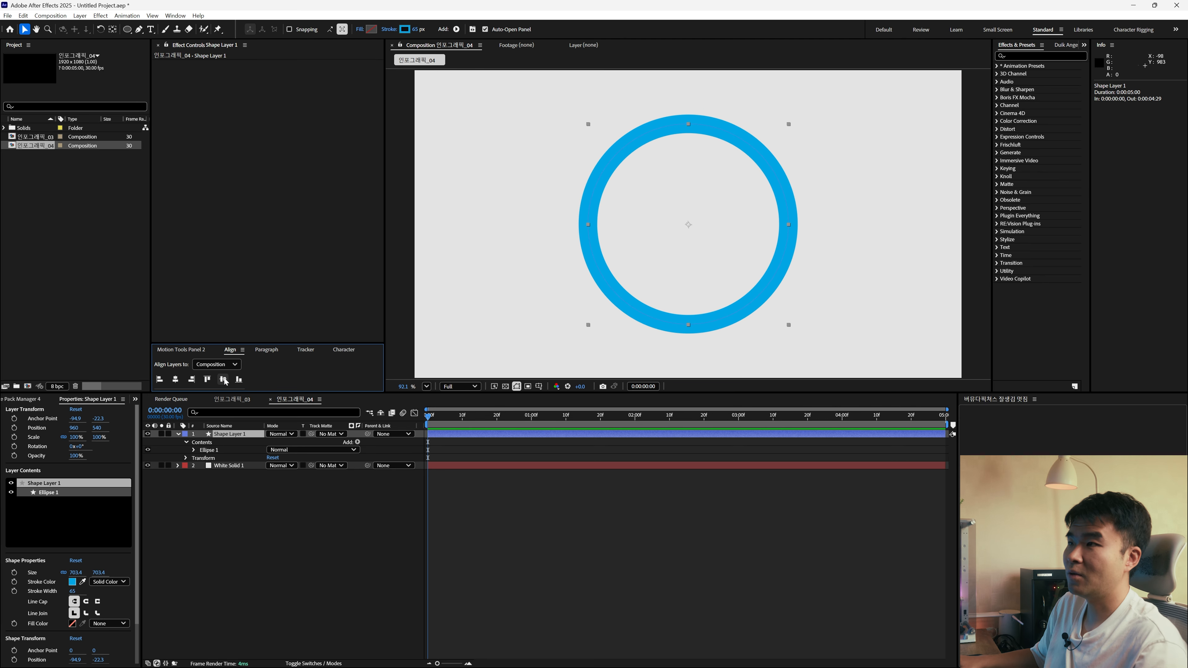
Step: Expand the circle's Ellipse Path 1 properties and set its Size to 600 × 600
{"action": "left_click", "coordinate": [193, 449]}
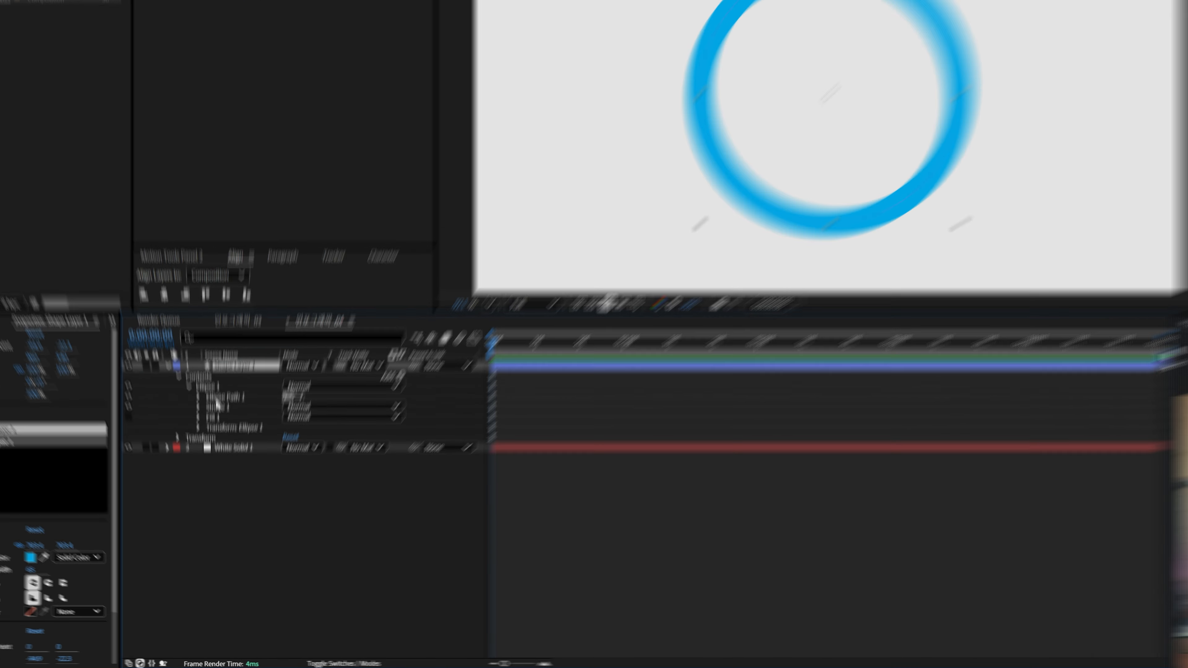
{"action": "left_click", "coordinate": [202, 458]}
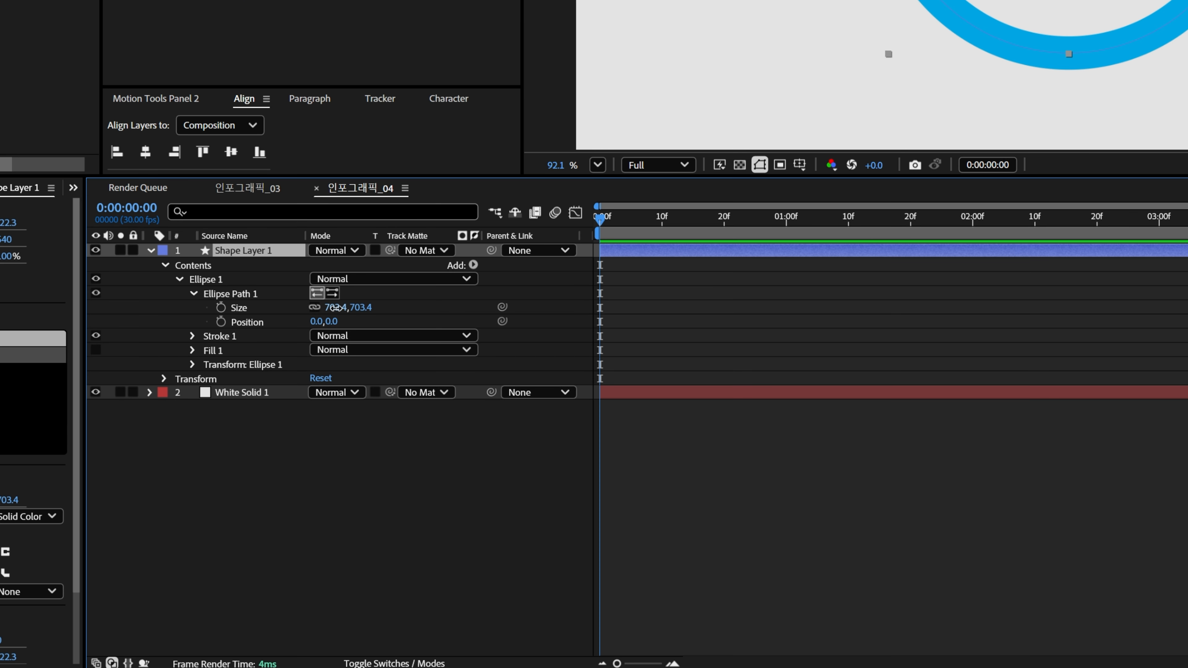
{"action": "left_click", "coordinate": [334, 308]}
{"action": "type", "text": "600"}
{"action": "key", "text": "Return"}
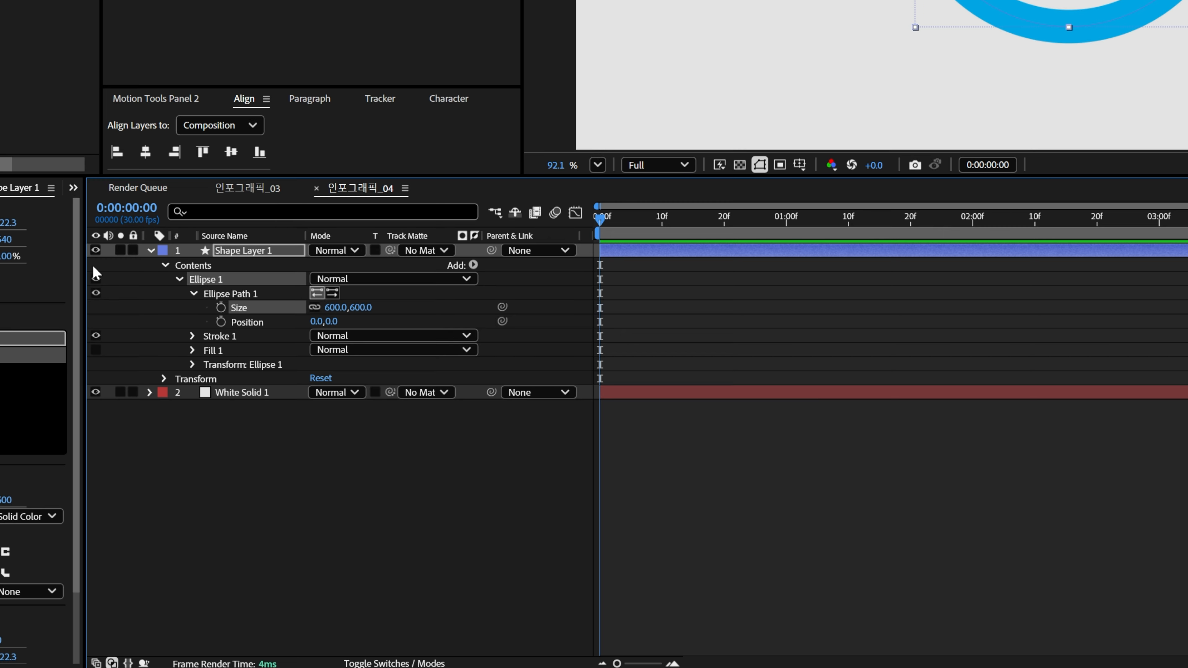
Step: Give the circle a saturated blue solid fill and reduce its stroke width to 0 px
{"action": "left_click", "coordinate": [220, 250]}
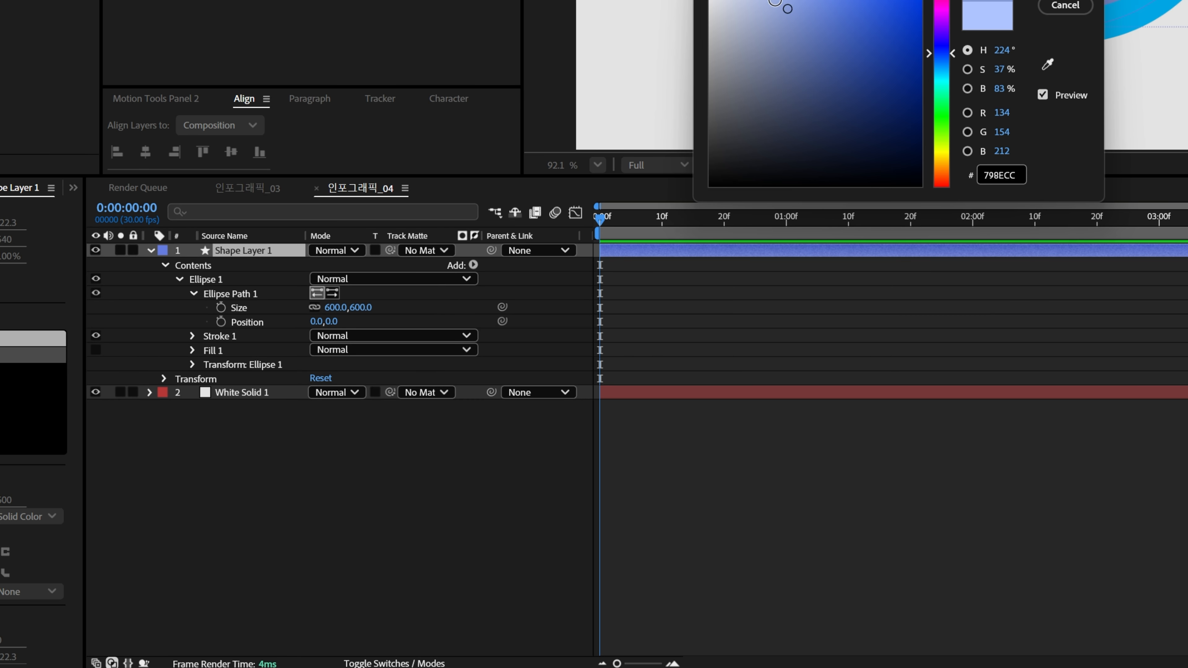
{"action": "left_click_drag", "start_coordinate": [787, 8], "coordinate": [923, 2]}
{"action": "left_click", "coordinate": [681, 281]}
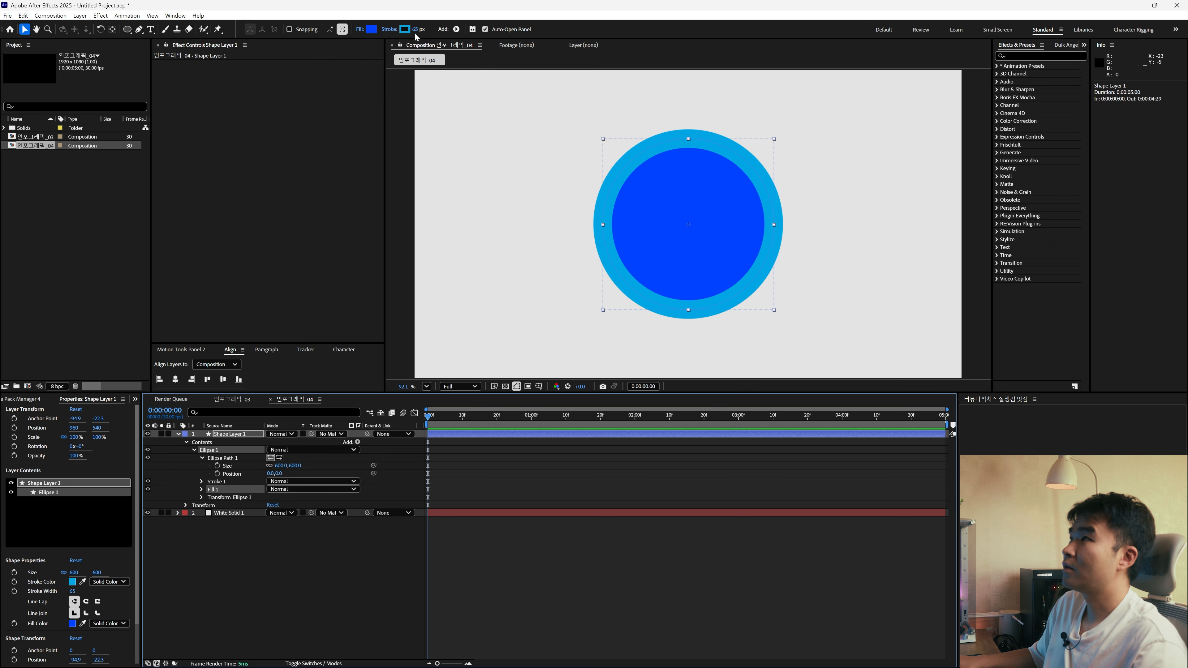
{"action": "left_click_drag", "start_coordinate": [414, 29], "coordinate": [137, 25]}
{"action": "left_click", "coordinate": [316, 552]}
Step: Apply a Fill effect to Shape Layer 1 and set its colour to dark gray 3B3B3B
{"action": "left_click", "coordinate": [240, 434]}
{"action": "key", "text": "ctrl+space"}
{"action": "type", "text": "fill"}
{"action": "key", "text": "Return"}
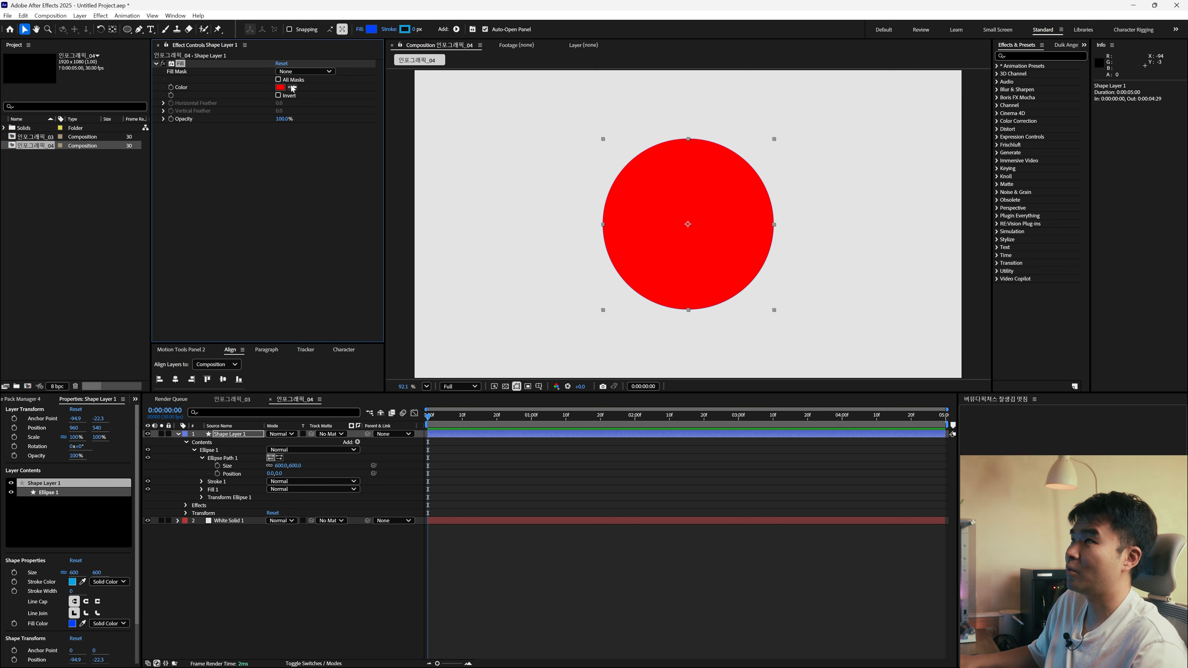
{"action": "left_click", "coordinate": [280, 87]}
{"action": "left_click_drag", "start_coordinate": [500, 367], "coordinate": [454, 370]}
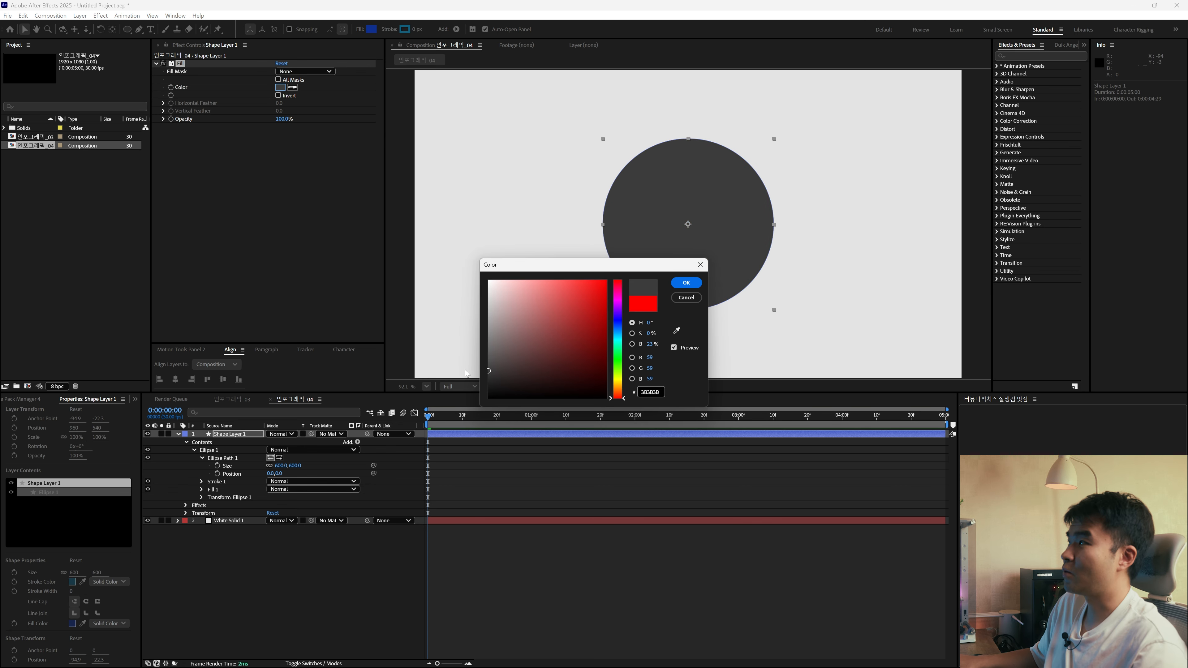
{"action": "left_click", "coordinate": [686, 282]}
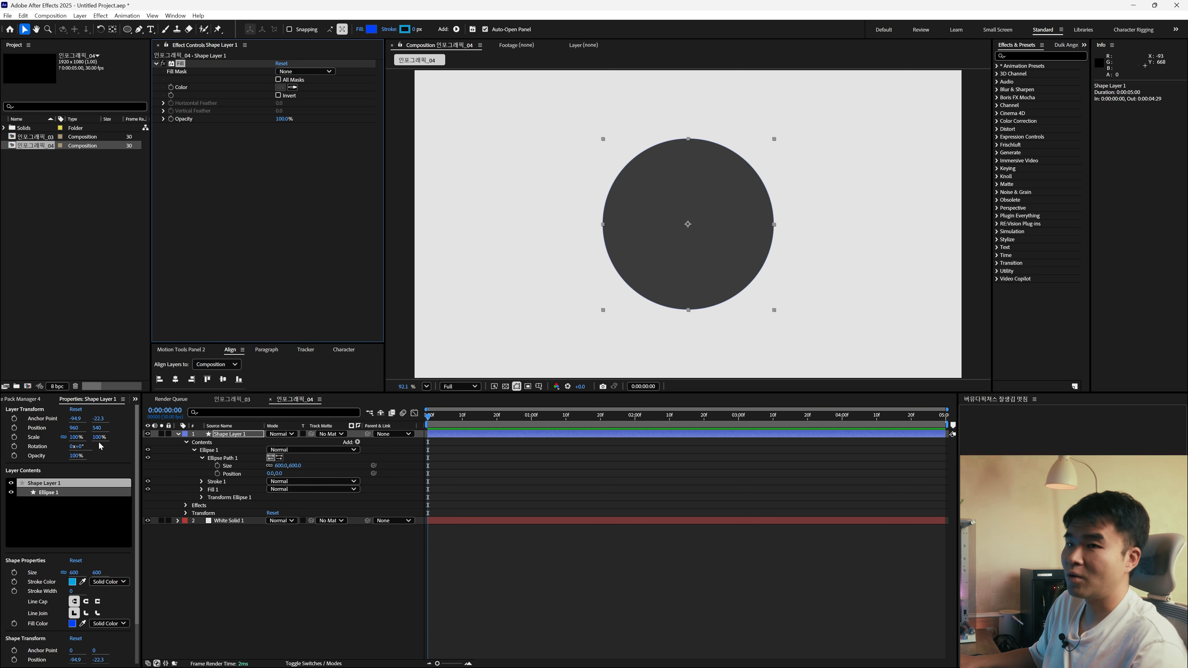
Step: Collapse the circle's properties and rename the circle layer to Base and the white solid to 배경
{"action": "left_click", "coordinate": [274, 502]}
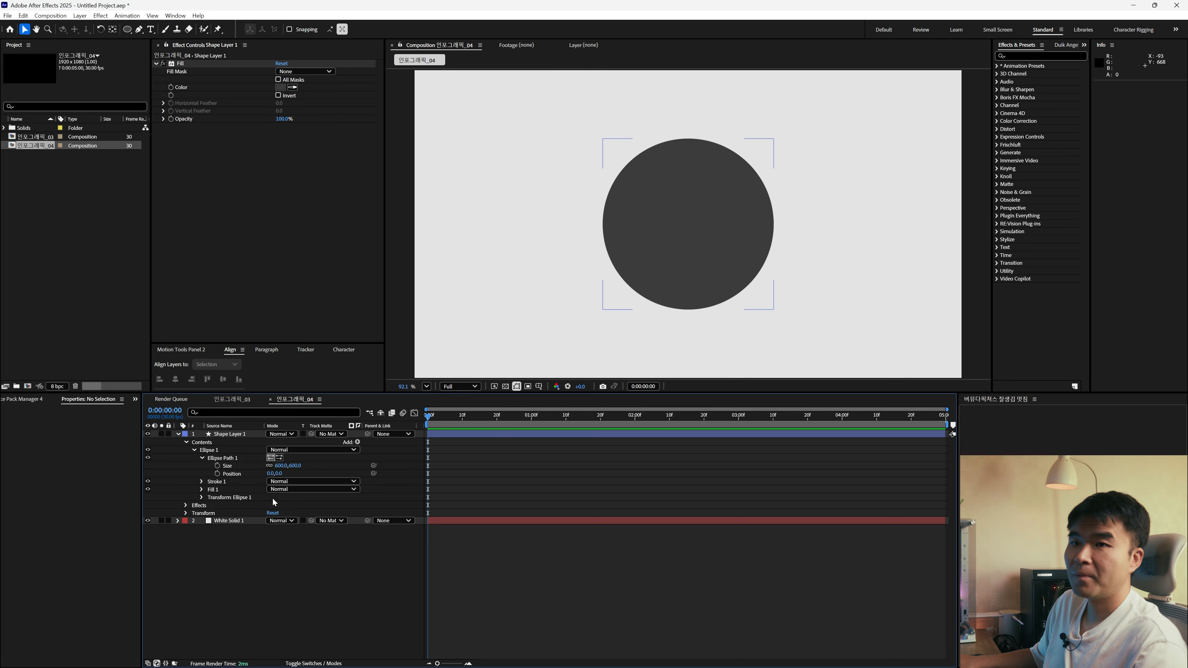
{"action": "left_click", "coordinate": [178, 434]}
{"action": "left_click", "coordinate": [233, 434]}
{"action": "key", "text": "Return"}
{"action": "type", "text": "Base"}
{"action": "key", "text": "Return"}
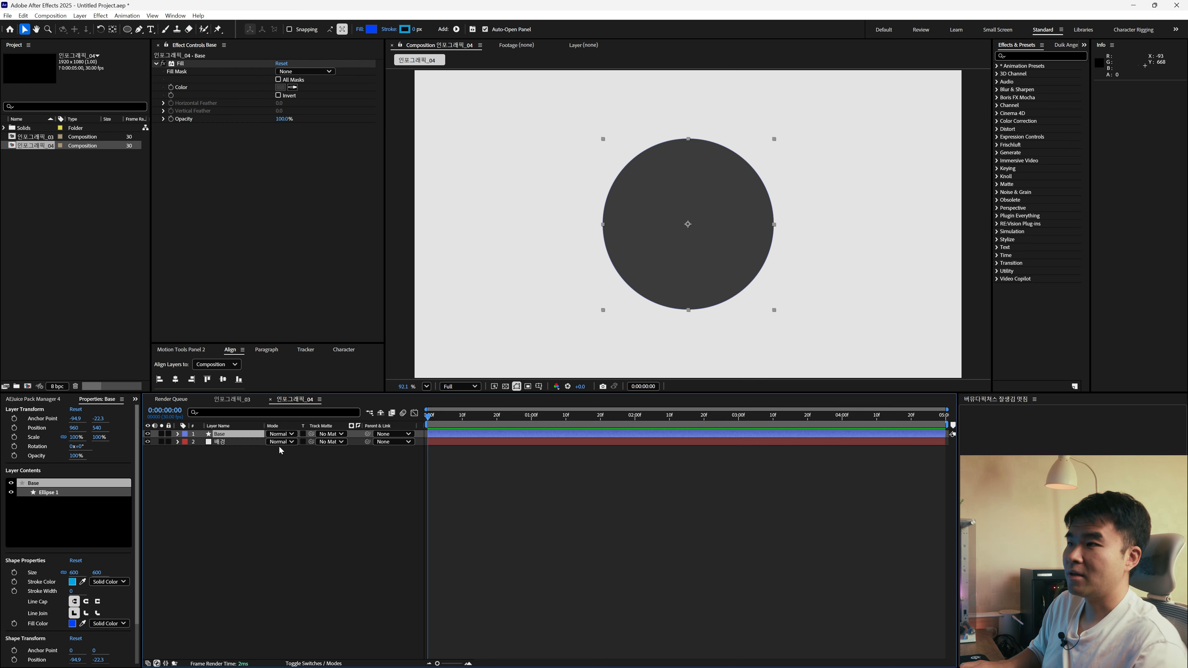
{"action": "left_click", "coordinate": [258, 476]}
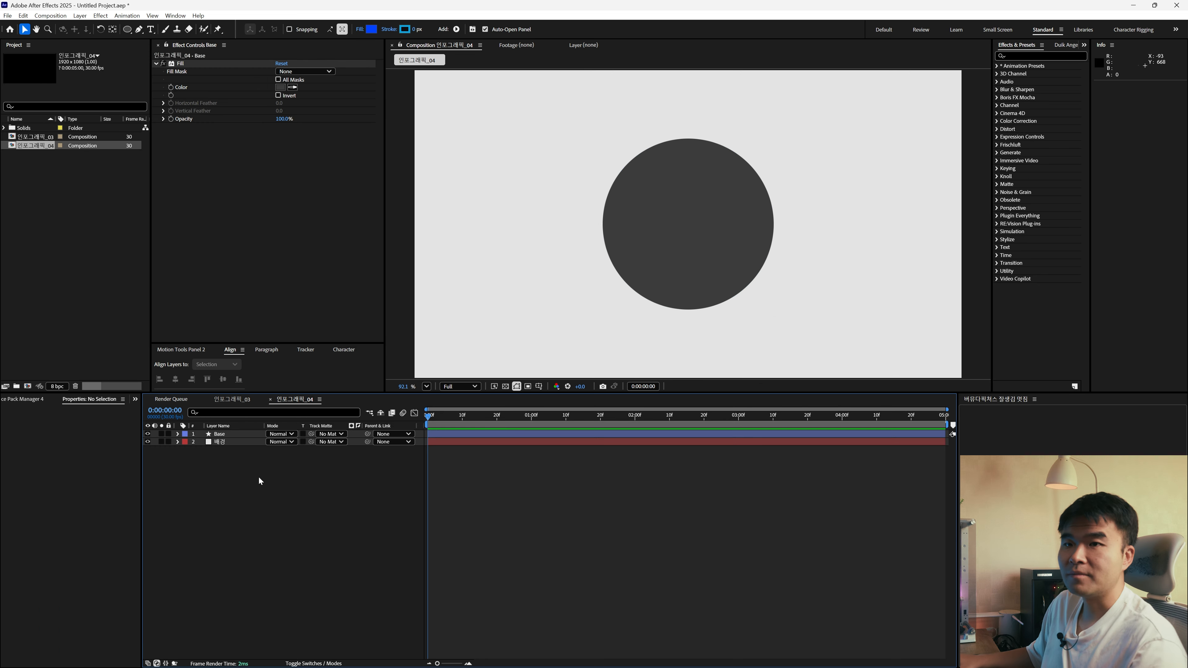
Step: Duplicate the Base layer and rename the copy 차트_01
{"action": "left_click", "coordinate": [241, 440]}
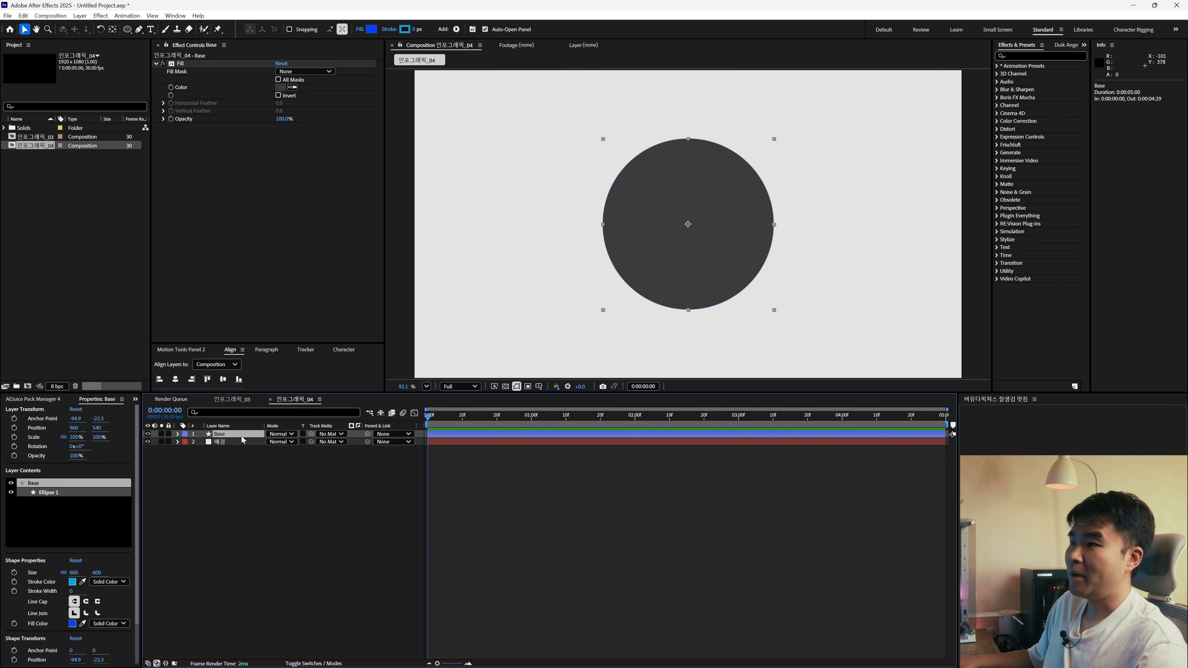
{"action": "key", "text": "ctrl+d"}
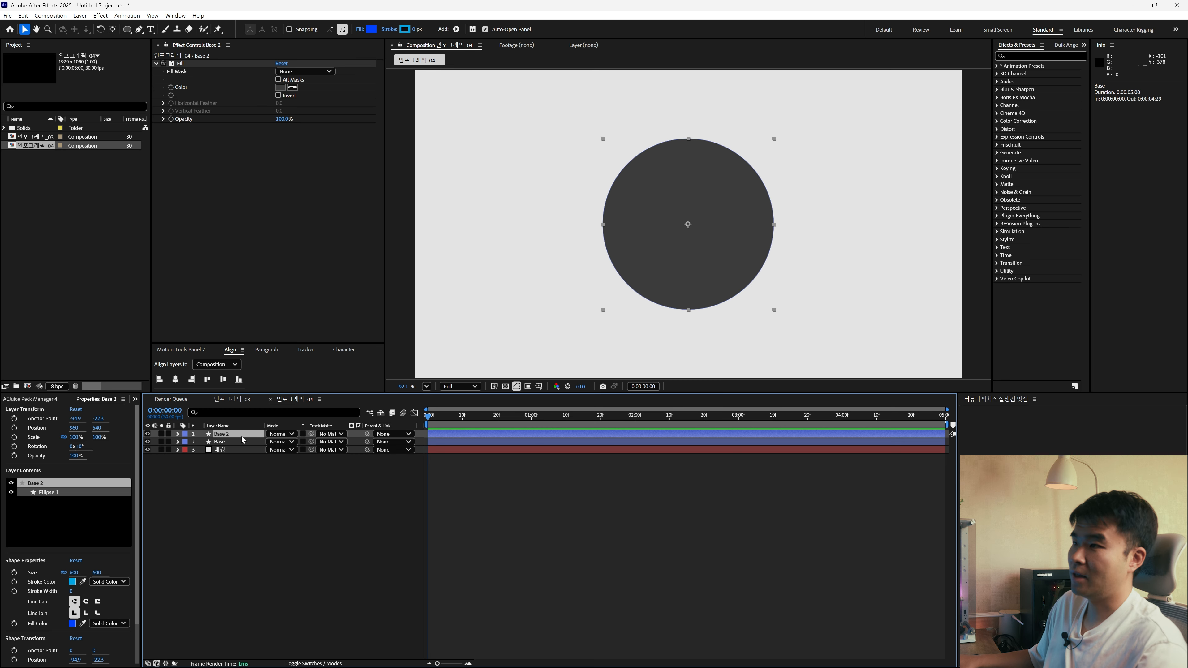
{"action": "key", "text": "Return"}
{"action": "type", "text": "Bas"}
{"action": "key", "text": "BackSpace"}
{"action": "key", "text": "BackSpace"}
{"action": "key", "text": "BackSpace"}
{"action": "type", "text": "차트_01"}
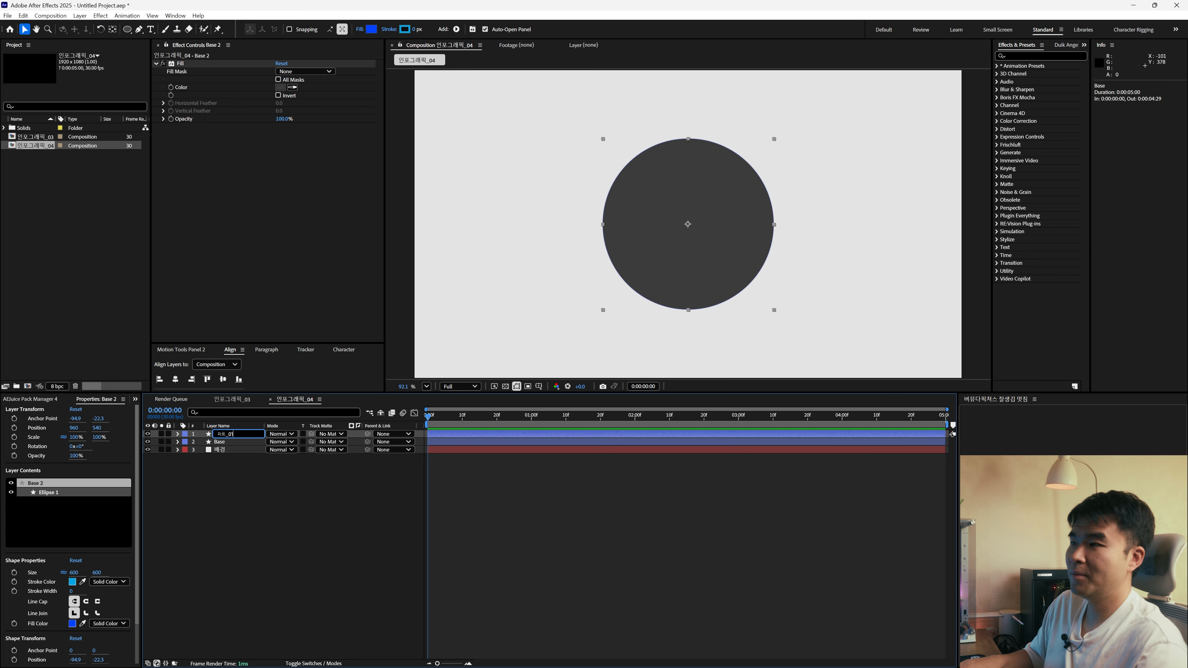
{"action": "key", "text": "Return"}
Step: Search the effects for "rad" and apply Radial Wipe to the 차트_01 layer
{"action": "key", "text": "ctrl+space"}
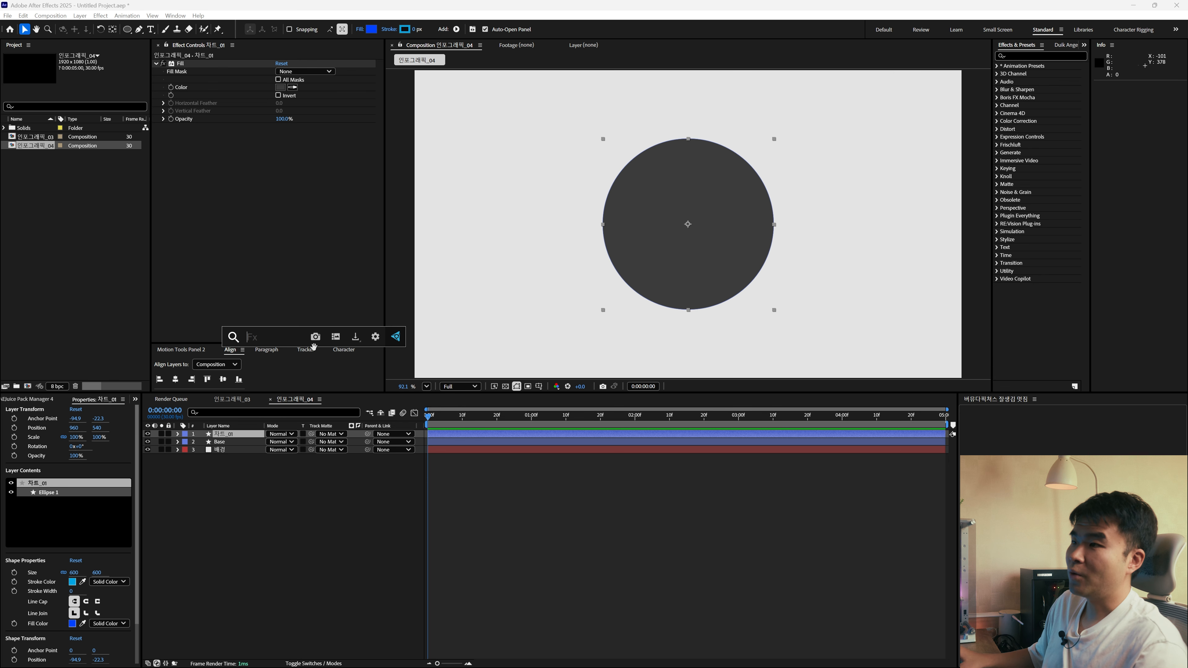
{"action": "type", "text": "rad"}
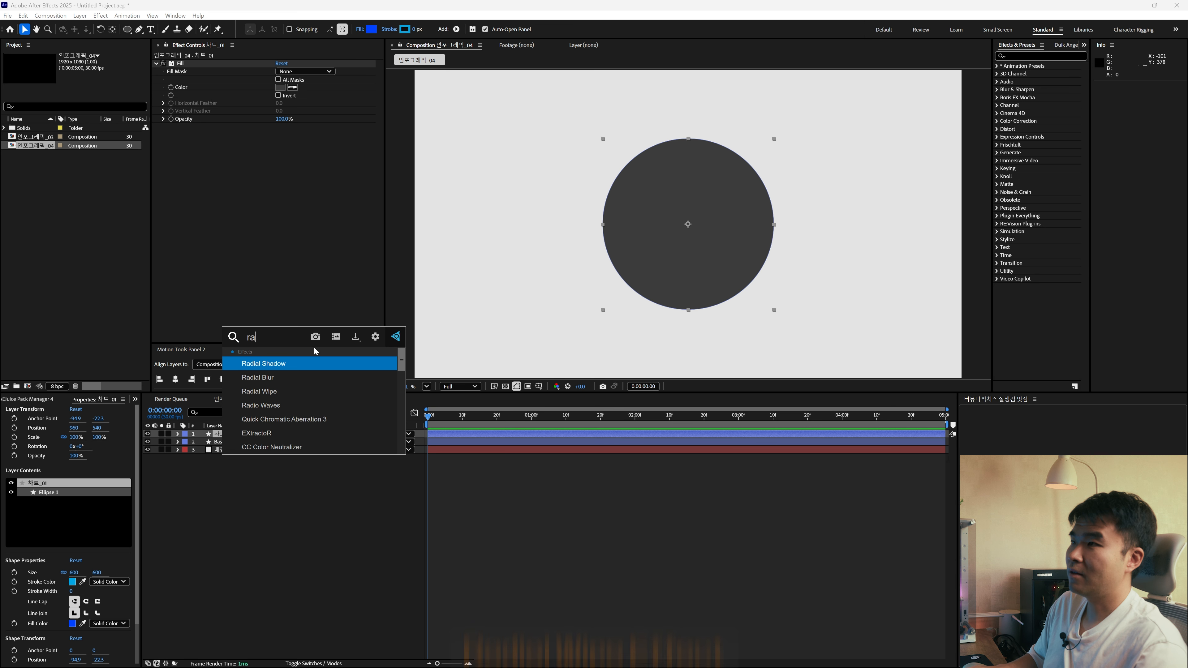
{"action": "left_click", "coordinate": [284, 391]}
Step: Set 차트_01's Fill effect colour to pure blue and try out Radial Wipe's Transition Completion
{"action": "left_click", "coordinate": [280, 87]}
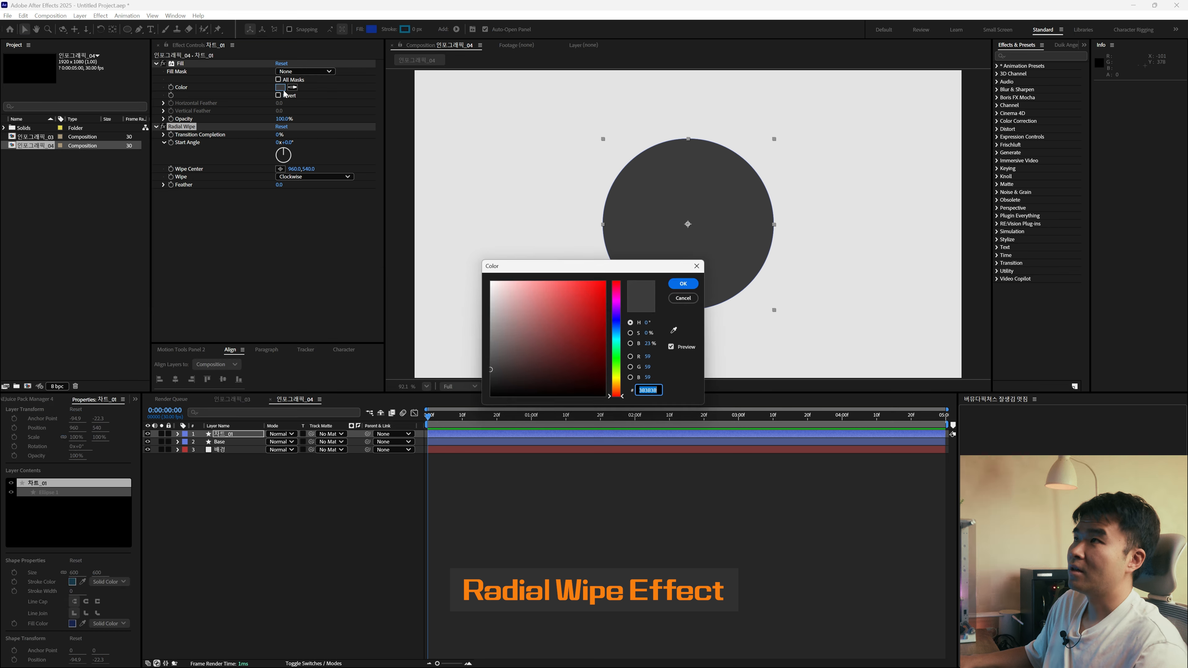
{"action": "left_click", "coordinate": [617, 318]}
{"action": "left_click", "coordinate": [606, 281]}
{"action": "left_click", "coordinate": [685, 283]}
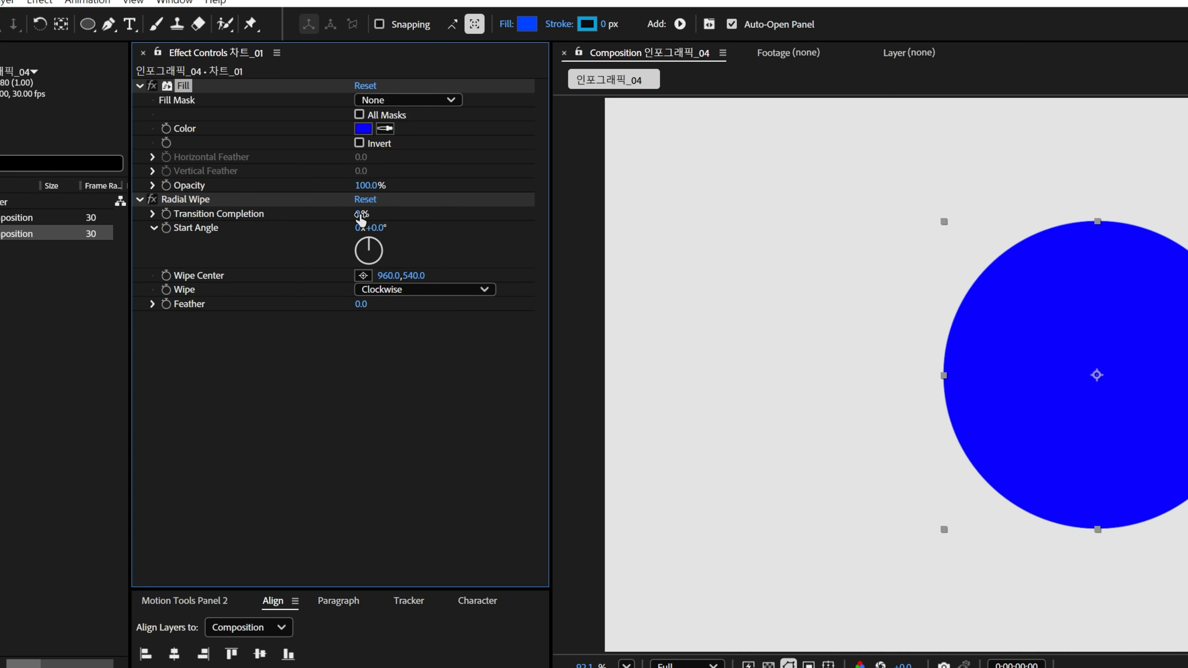
{"action": "mouse_move", "coordinate": [358, 217]}
{"action": "left_mouse_down"}
{"action": "mouse_move", "coordinate": [444, 220]}
{"action": "mouse_move", "coordinate": [390, 206]}
{"action": "mouse_move", "coordinate": [367, 210]}
{"action": "mouse_move", "coordinate": [406, 212]}
{"action": "mouse_move", "coordinate": [351, 215]}
{"action": "left_mouse_up"}
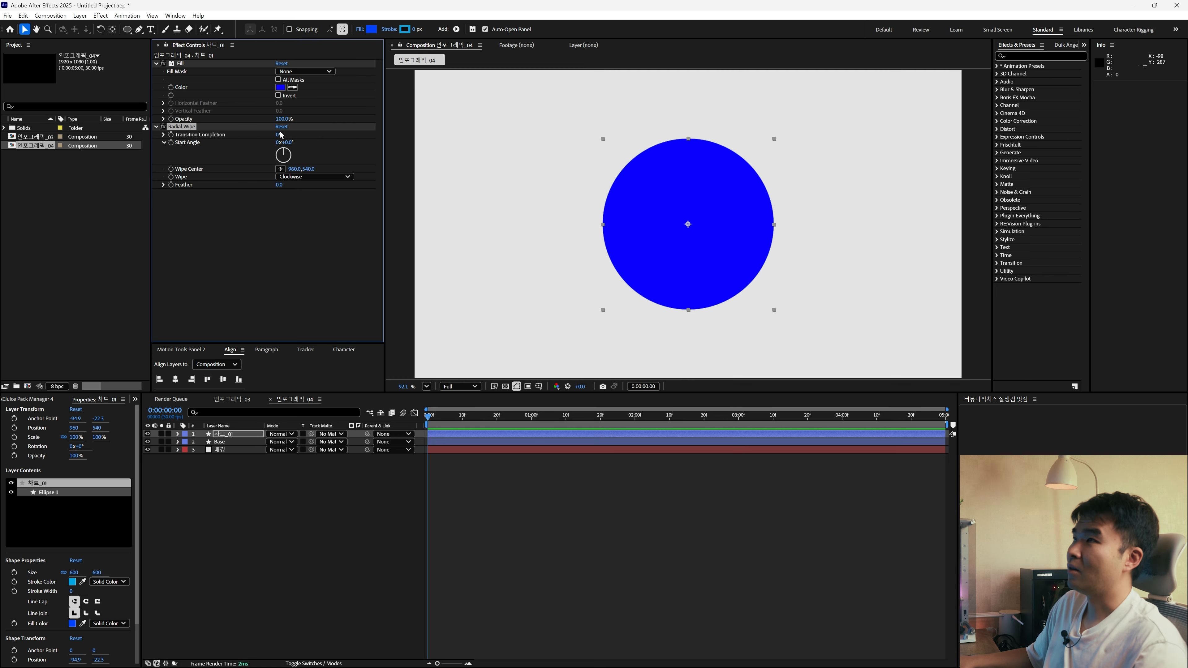
Step: Set 차트_01's Radial Wipe to 45% Transition Completion and its Wipe direction to Counterclockwise
{"action": "left_click_drag", "start_coordinate": [277, 135], "coordinate": [297, 137]}
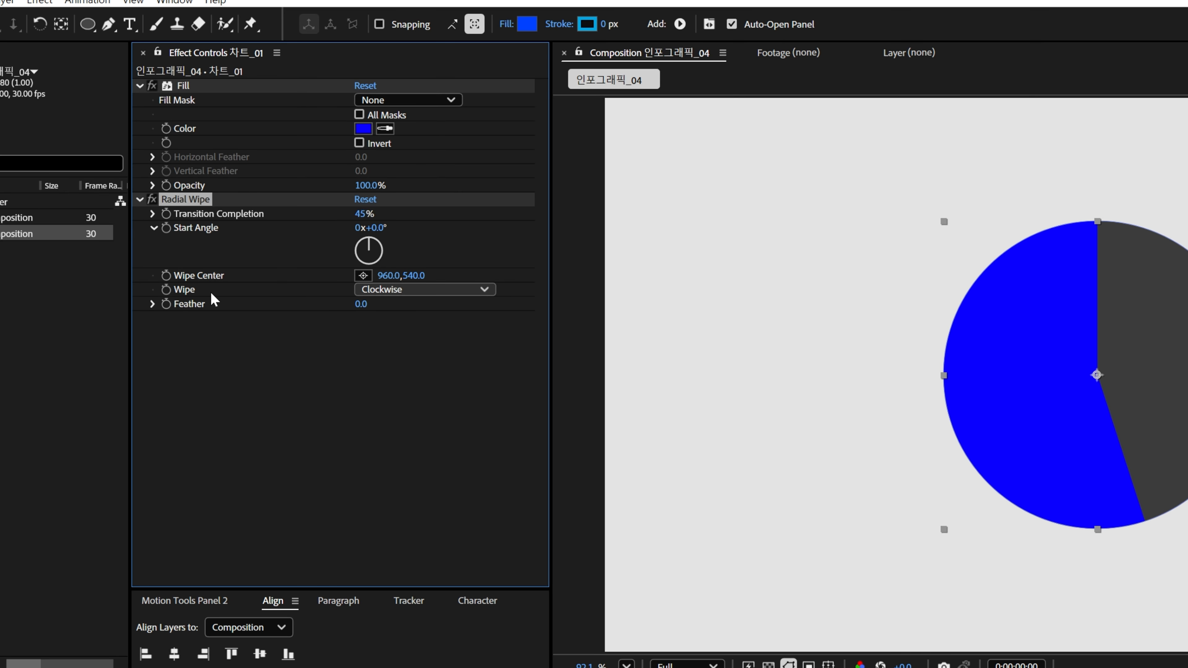
{"action": "left_click", "coordinate": [397, 289]}
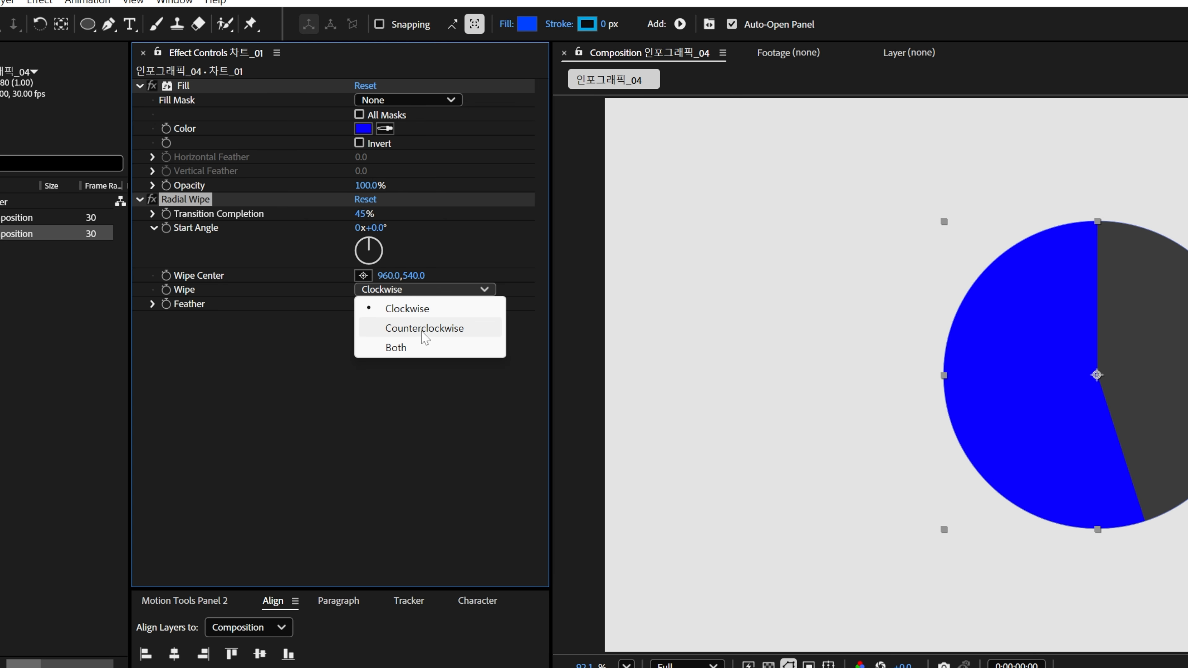
{"action": "left_click", "coordinate": [476, 341]}
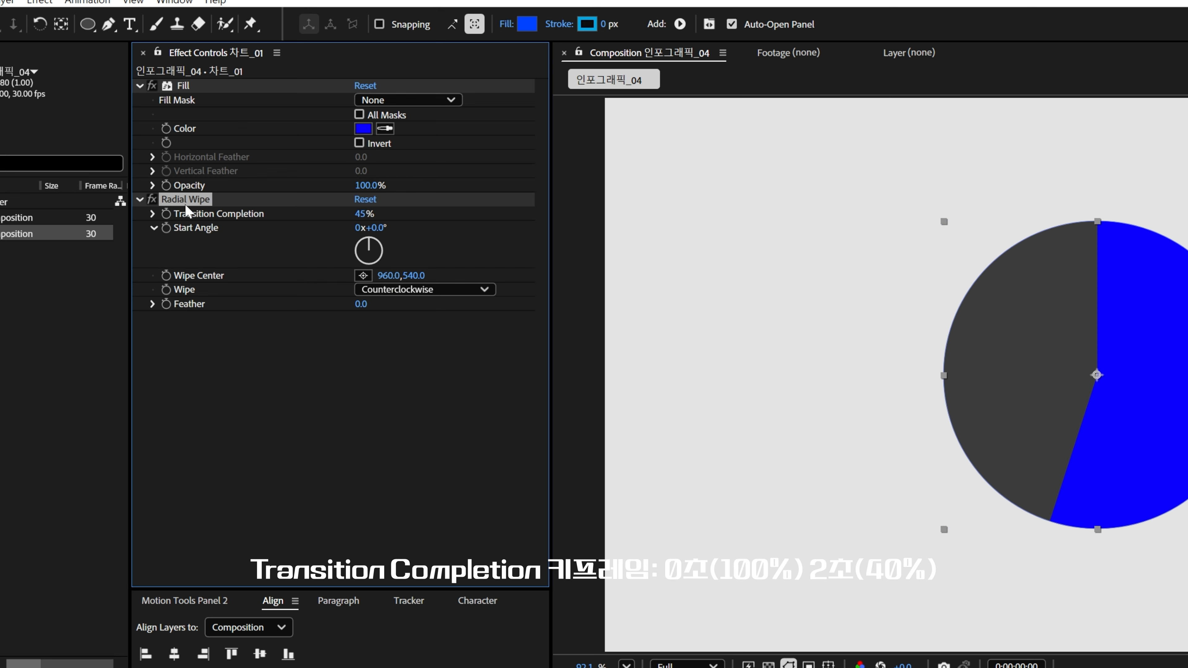
Step: Keyframe 차트_01's Transition Completion from 100% at 0 seconds to 40% at 2 seconds
{"action": "left_click", "coordinate": [166, 215]}
{"action": "left_click_drag", "start_coordinate": [359, 220], "coordinate": [543, 217]}
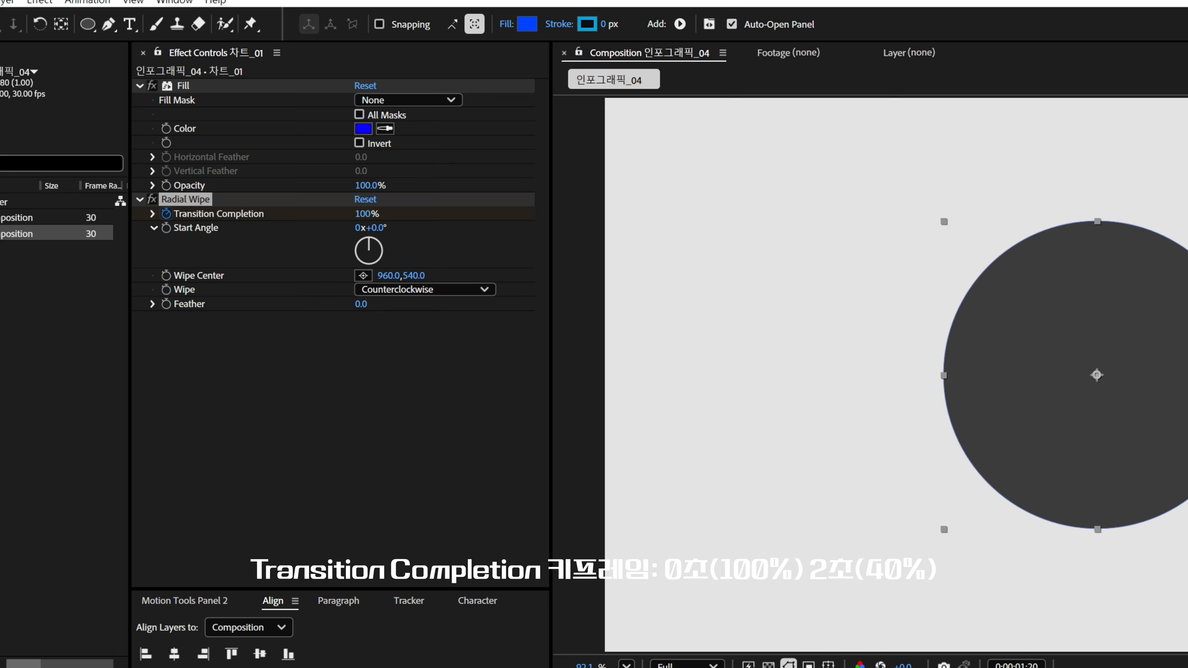
{"action": "left_click", "coordinate": [370, 214]}
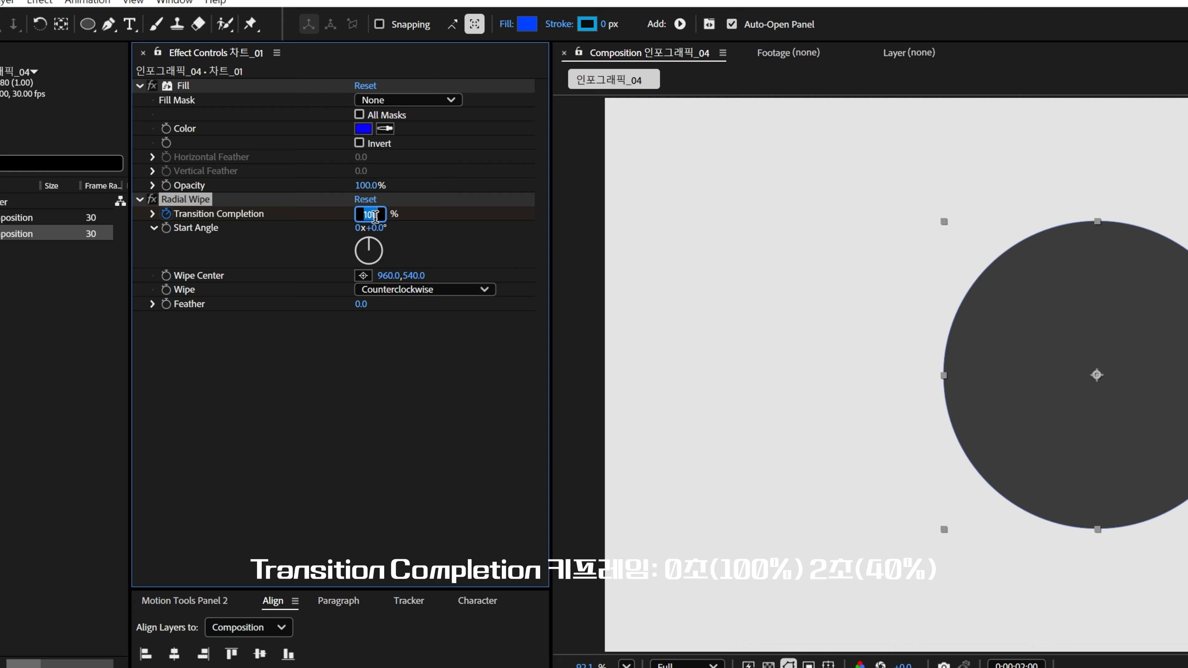
{"action": "type", "text": "40"}
{"action": "key", "text": "Return"}
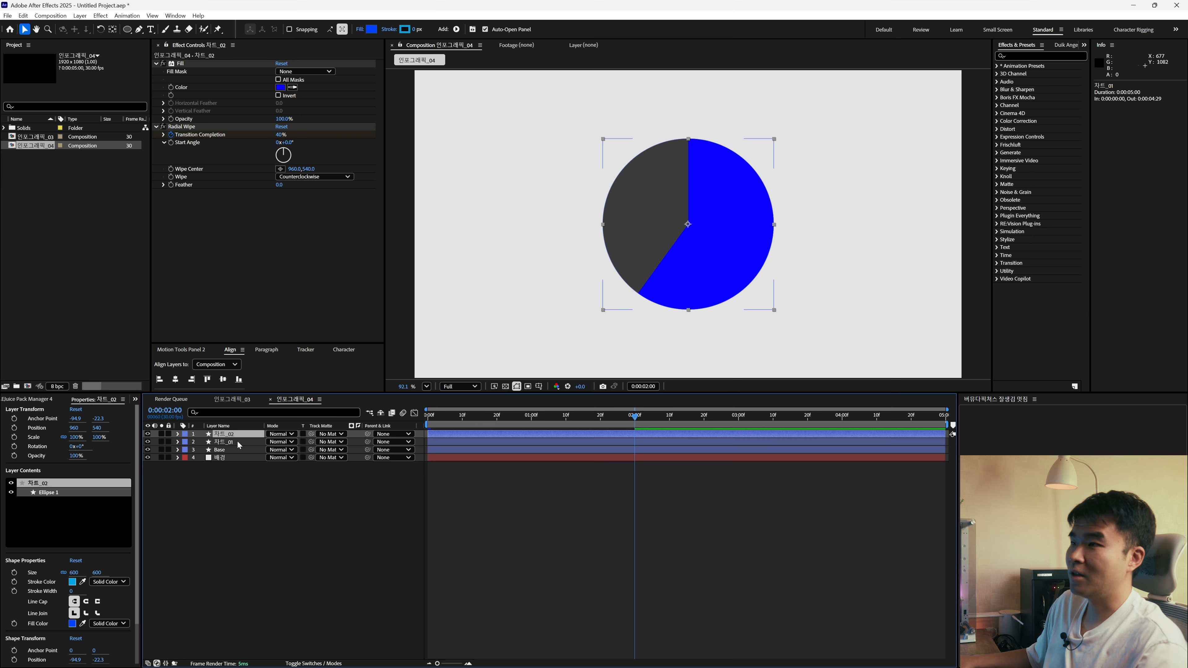
Step: Duplicate 차트_01 as 차트_02 and set the copy's Fill effect colour to magenta F200FF
{"action": "left_click", "coordinate": [363, 129]}
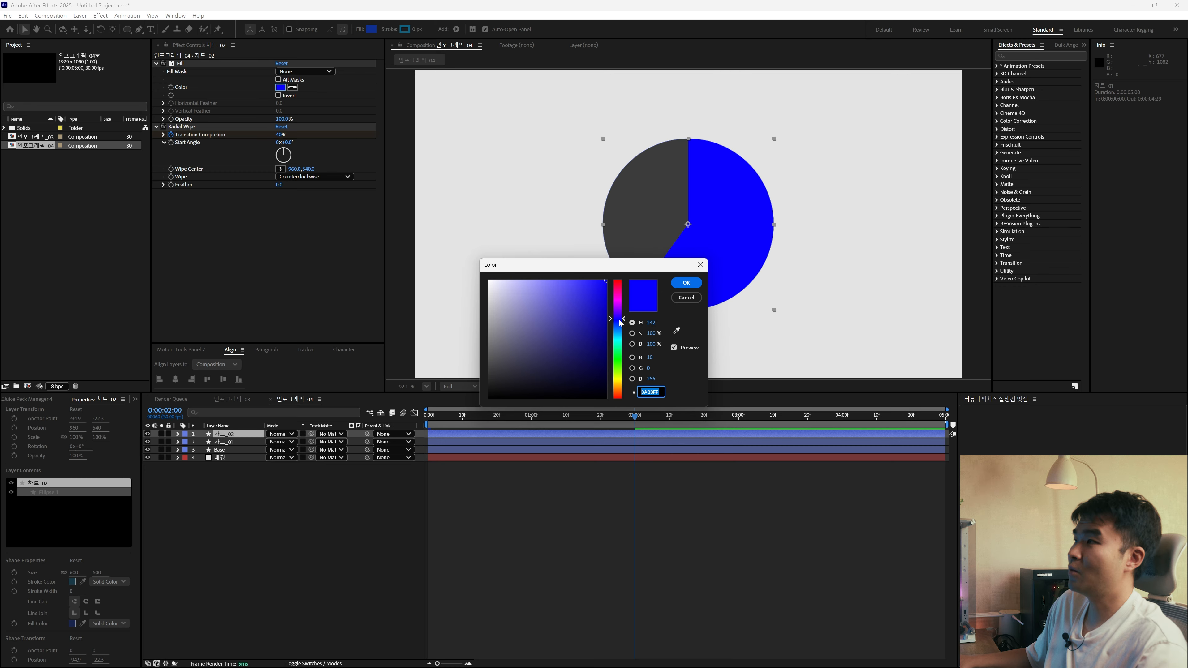
{"action": "type", "text": "F200FF"}
{"action": "left_click", "coordinate": [686, 283]}
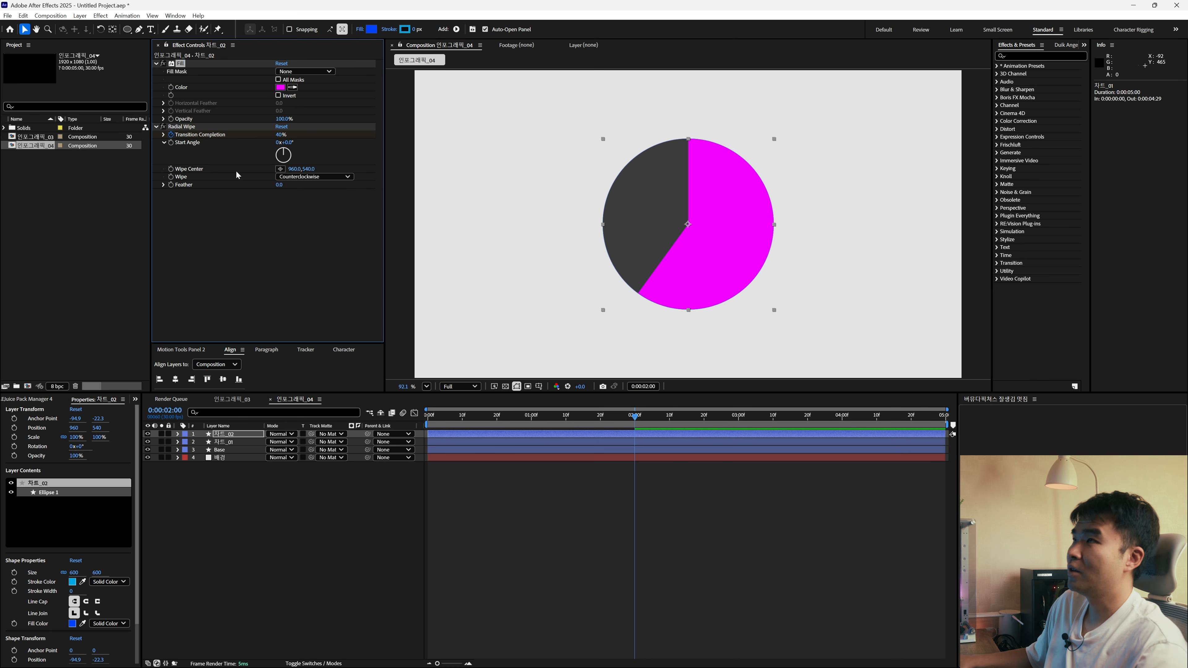
Step: Reveal 차트_02's keyframes and set its Transition Completion at 2 seconds to 60%
{"action": "left_click", "coordinate": [531, 437]}
{"action": "key", "text": "u"}
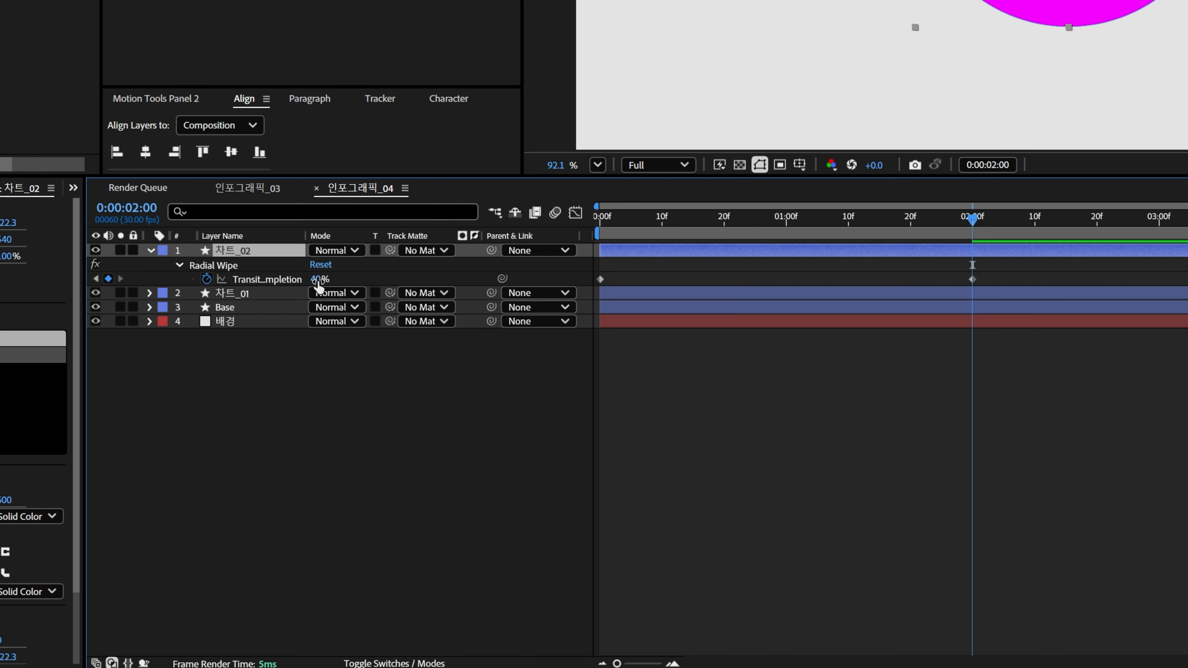
{"action": "left_click", "coordinate": [273, 450]}
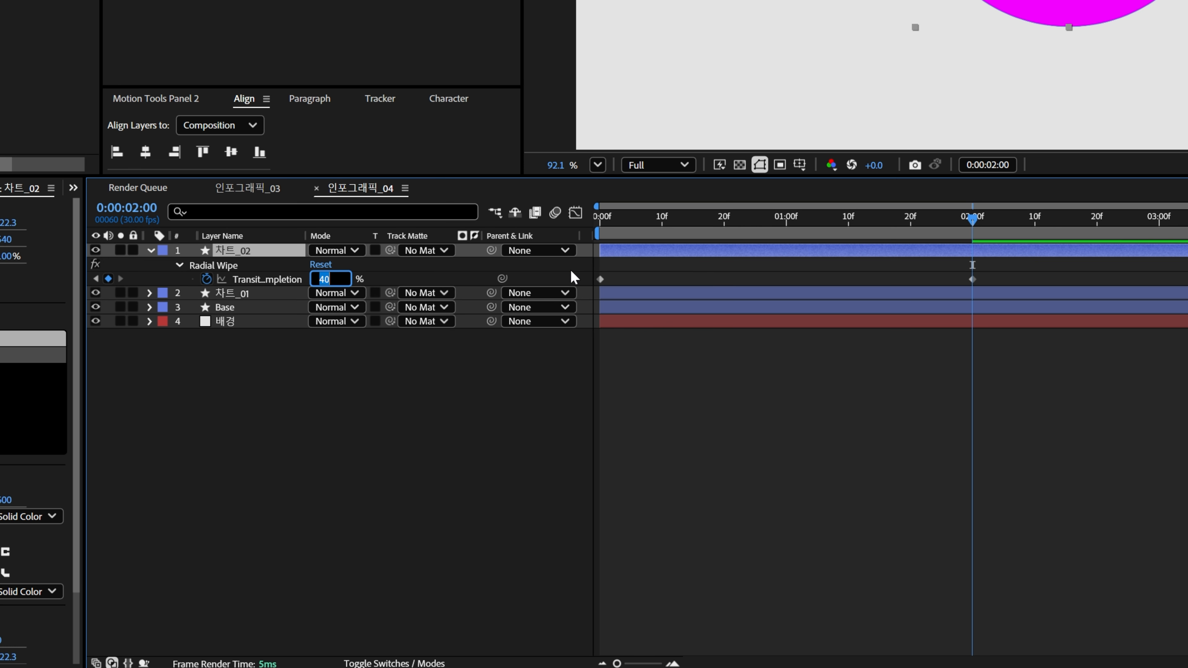
{"action": "type", "text": "6"}
{"action": "key", "text": "Return"}
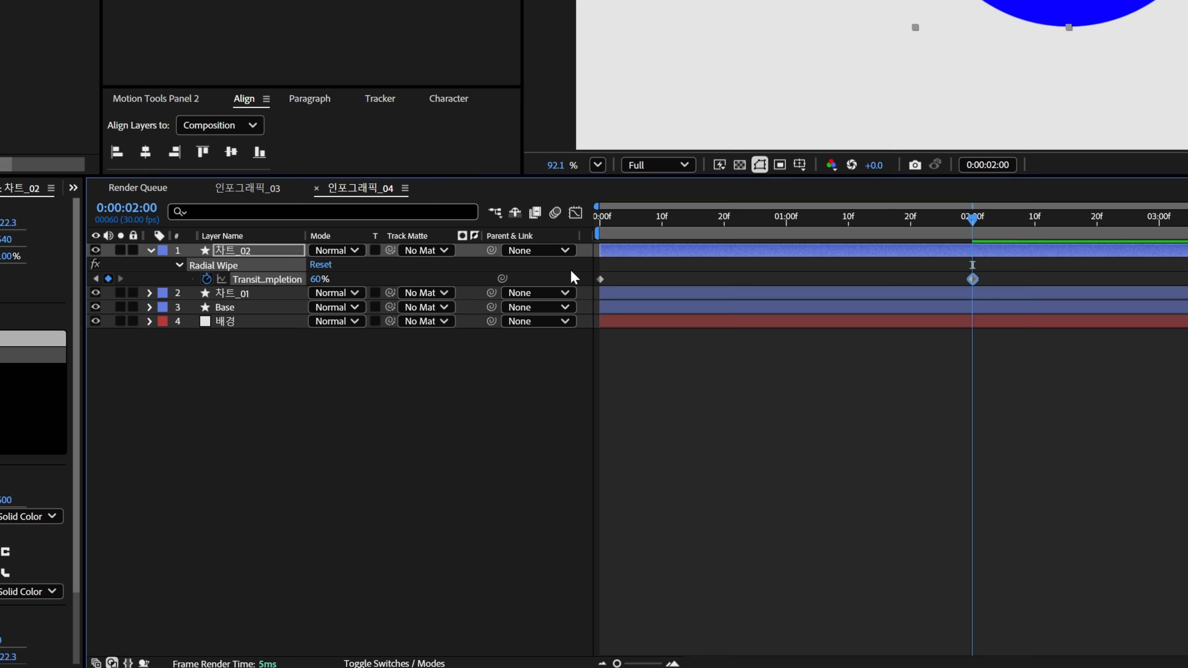
Step: Duplicate 차트_02 as 차트_03 and set the copy's Fill effect colour to orange
{"action": "left_click", "coordinate": [267, 252]}
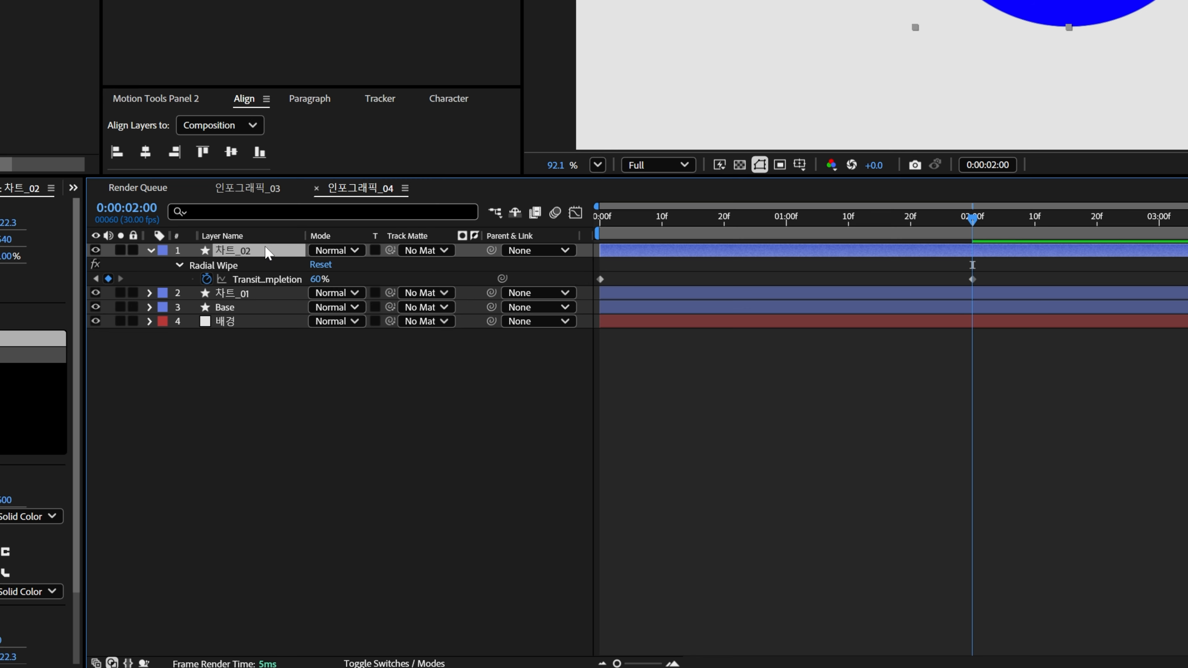
{"action": "key", "text": "ctrl+d"}
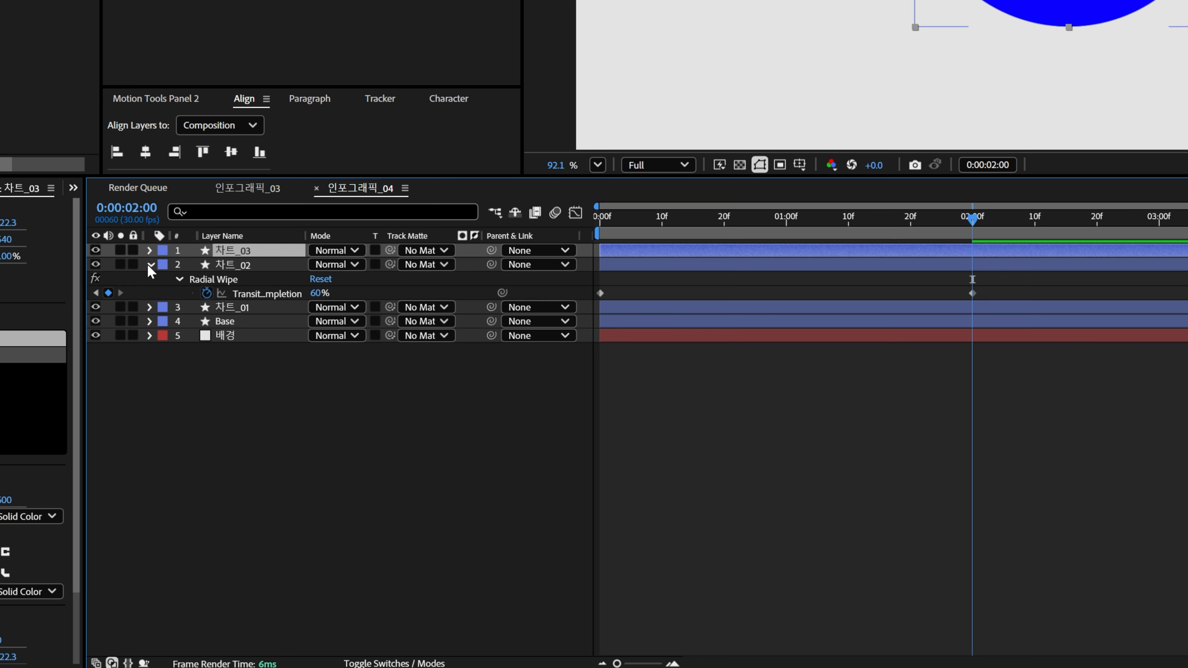
{"action": "left_click", "coordinate": [151, 264]}
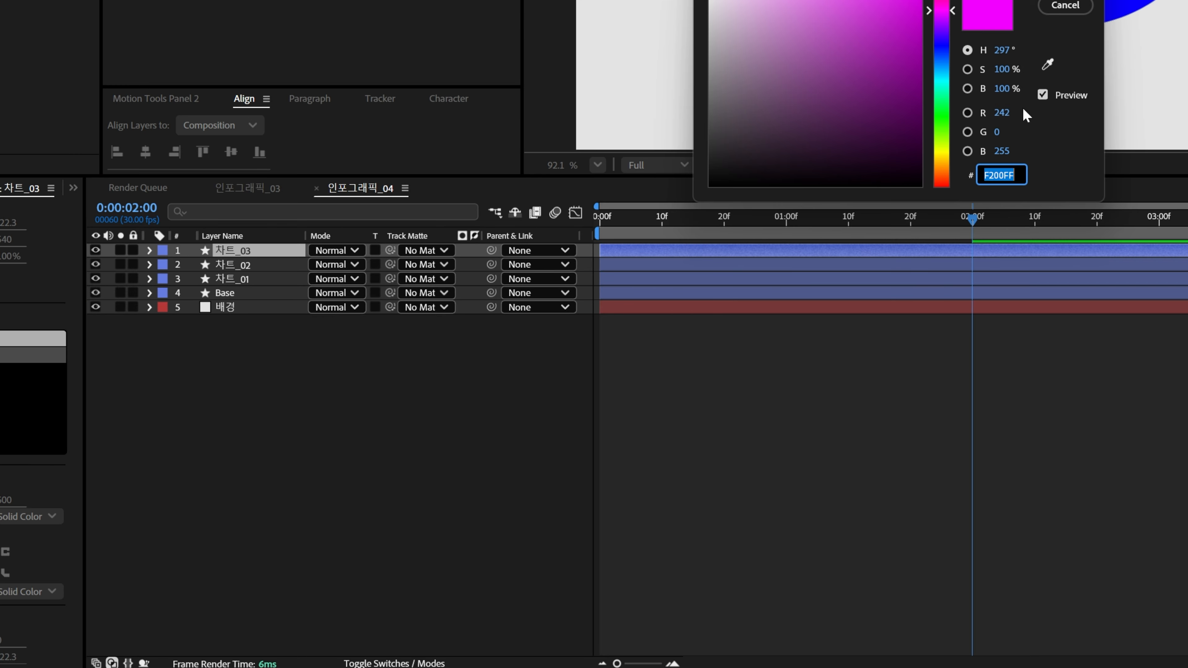
{"action": "left_click", "coordinate": [928, 162]}
{"action": "key", "text": "Return"}
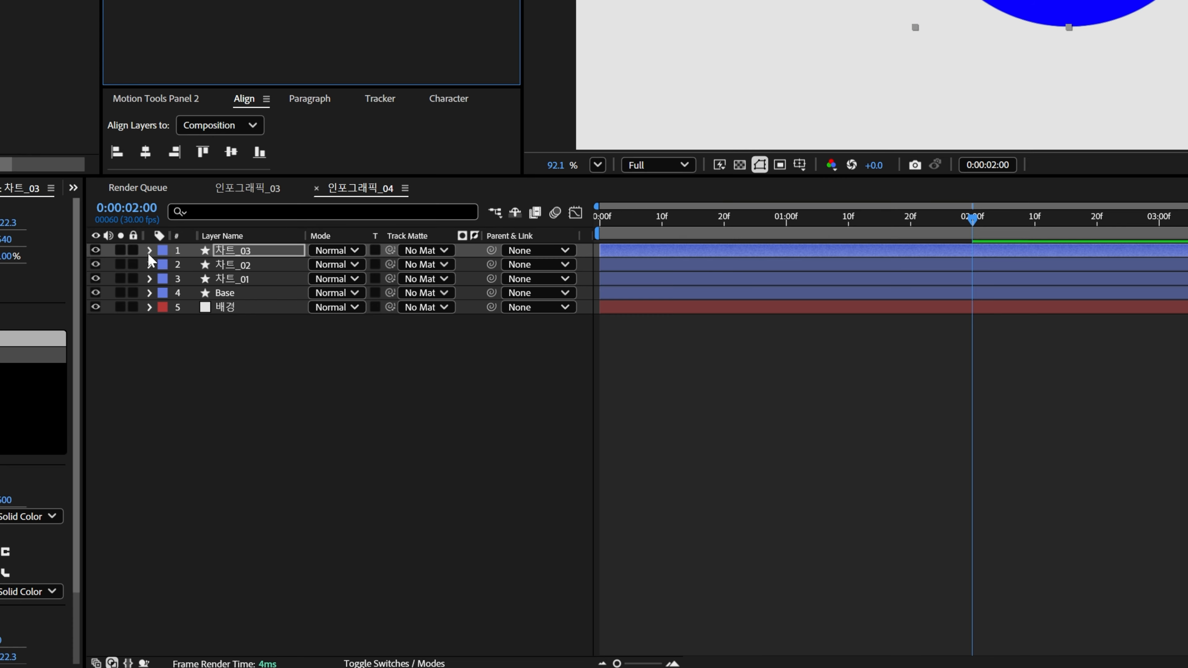
Step: Set 차트_03's Transition Completion at 2 seconds to 80% and play the animation from the start
{"action": "key", "text": "u"}
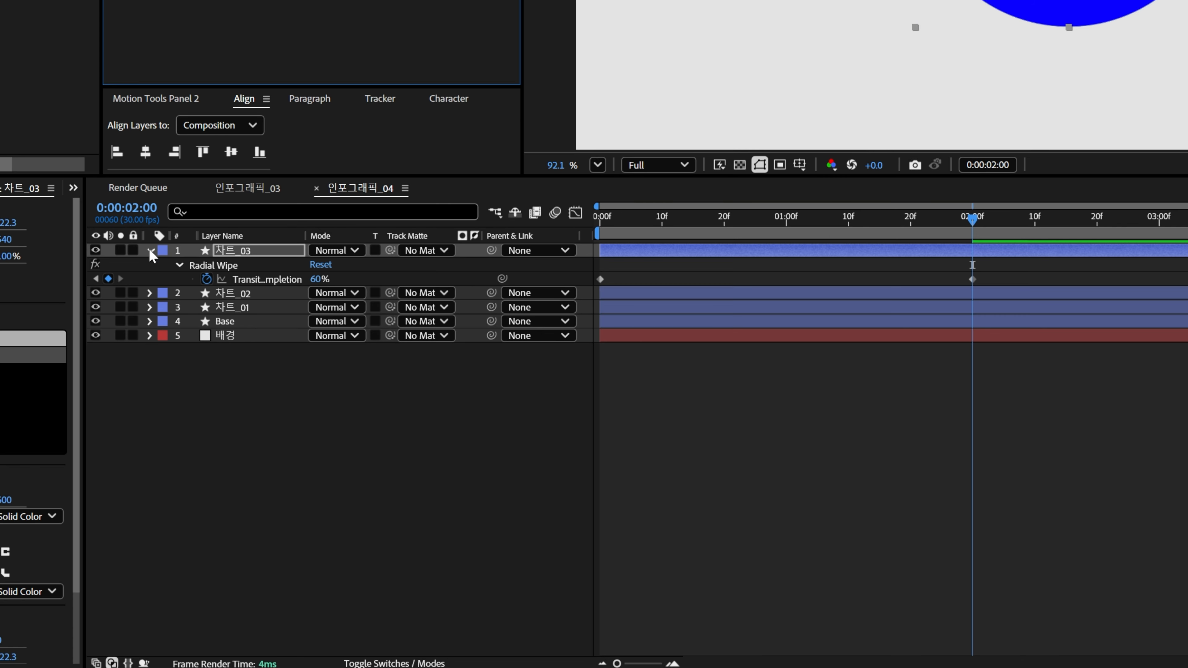
{"action": "left_click", "coordinate": [319, 279]}
{"action": "type", "text": "80"}
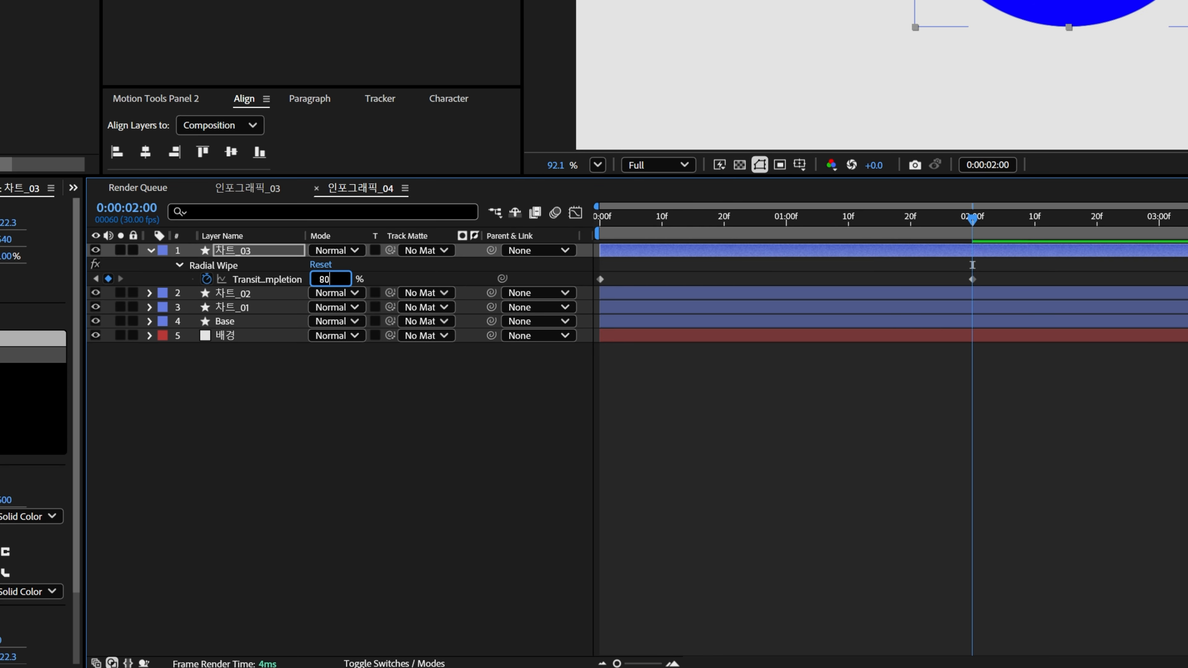
{"action": "key", "text": "Return"}
{"action": "key", "text": "Home"}
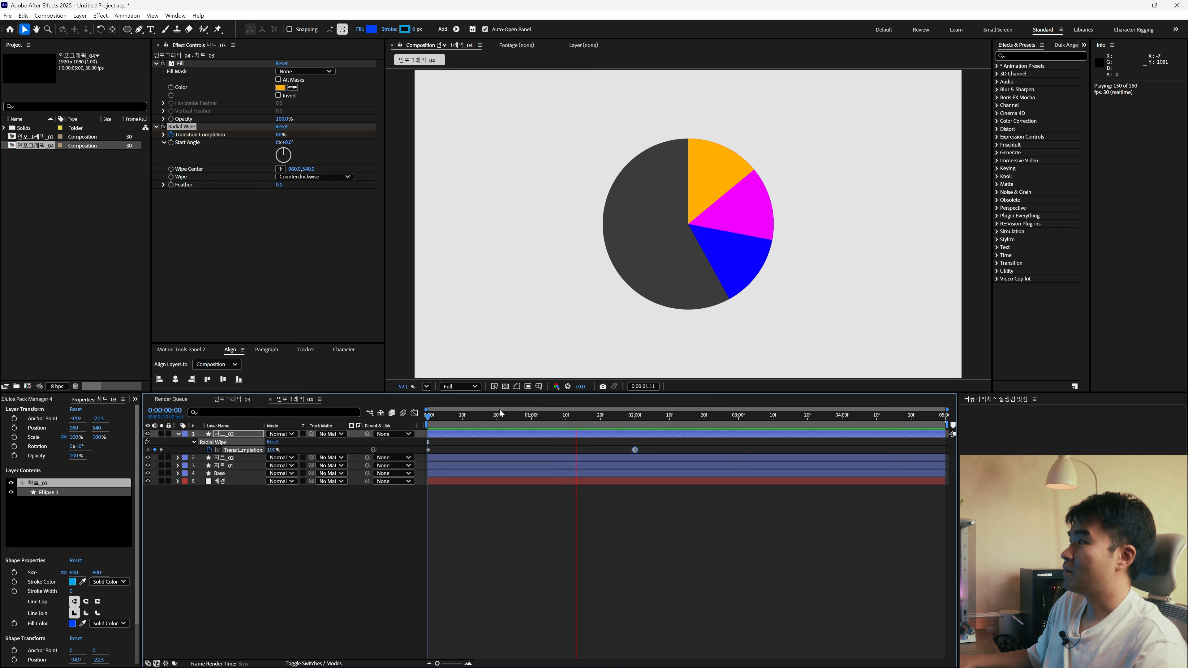
Step: Select the Transition Completion keyframes of all three chart layers and ease them with an 80% key tension in Motion Tools
{"action": "left_click", "coordinate": [237, 473], "text": "shift"}
{"action": "key", "text": "u"}
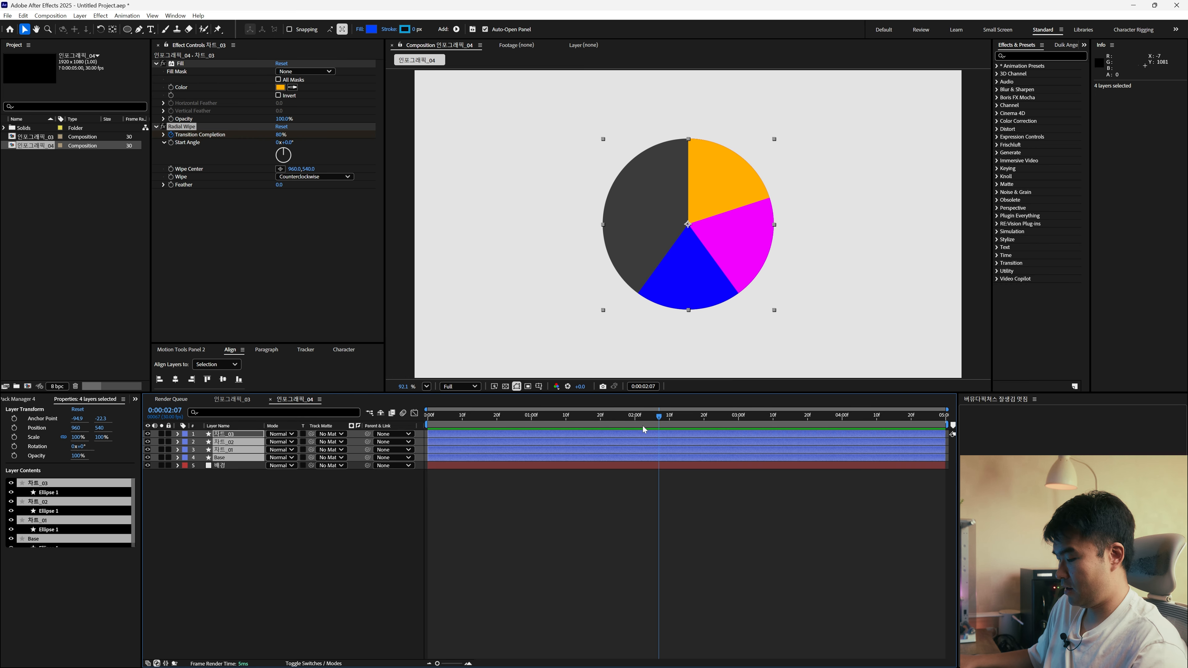
{"action": "left_click_drag", "start_coordinate": [676, 446], "coordinate": [364, 512]}
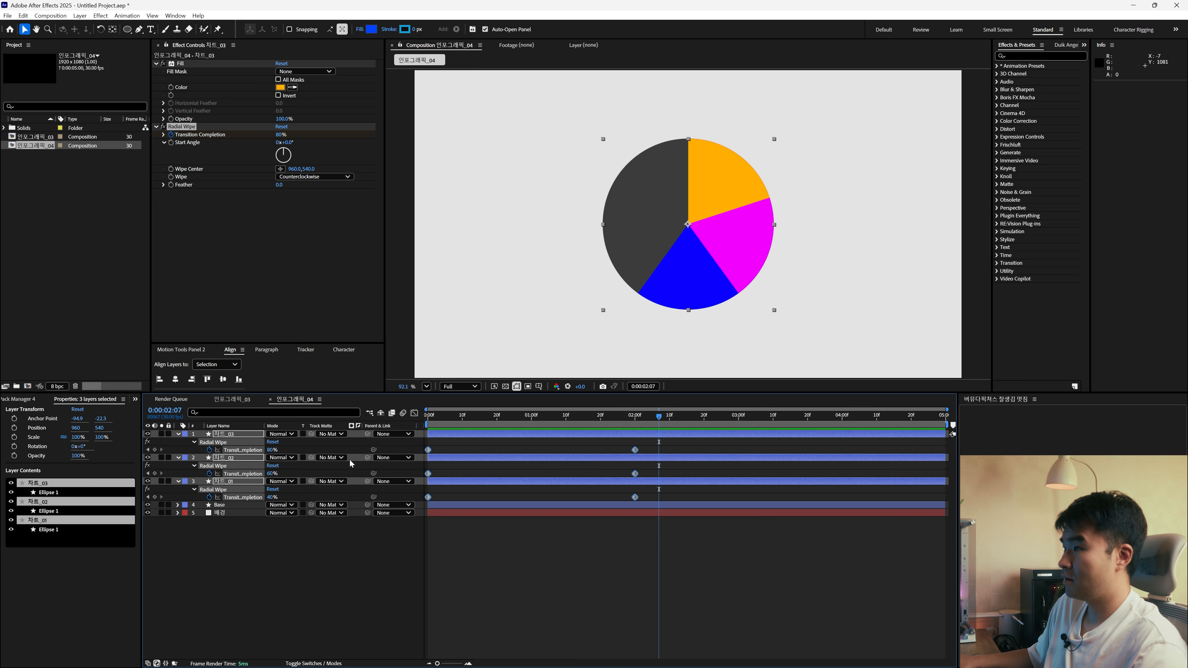
{"action": "left_click", "coordinate": [181, 349]}
{"action": "left_click", "coordinate": [206, 325]}
{"action": "type", "text": "80"}
{"action": "key", "text": "Return"}
Step: Preview the eased pie chart animation from the start of the timeline
{"action": "key", "text": "Home"}
{"action": "key", "text": "space"}
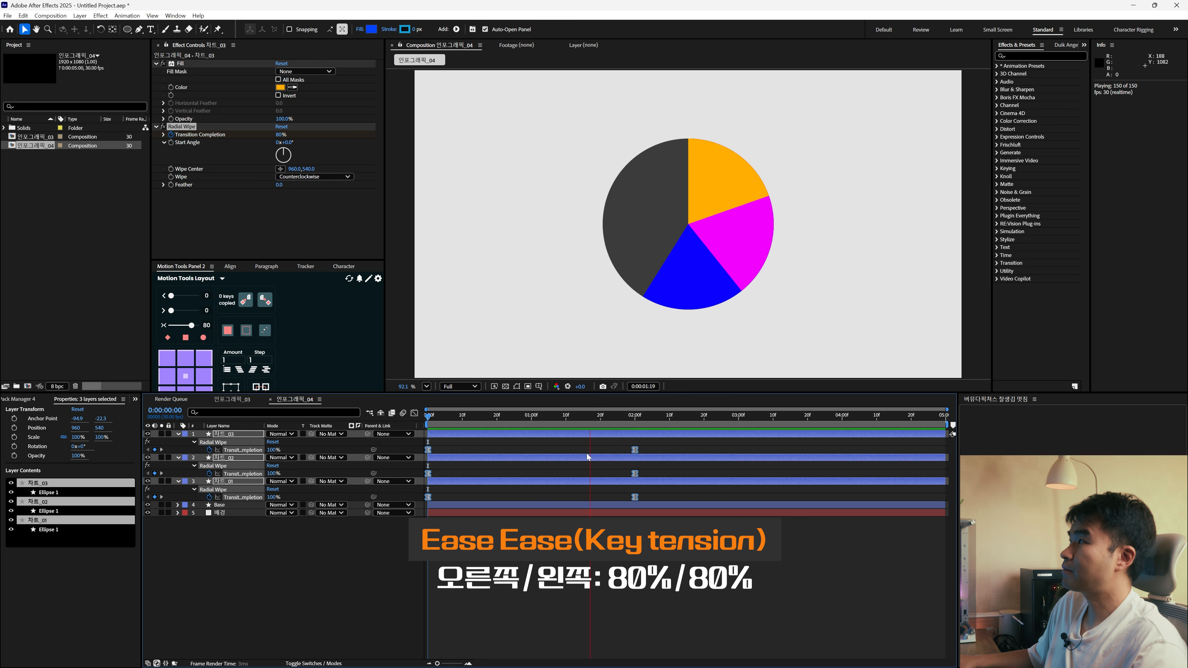
{"action": "key", "text": "space"}
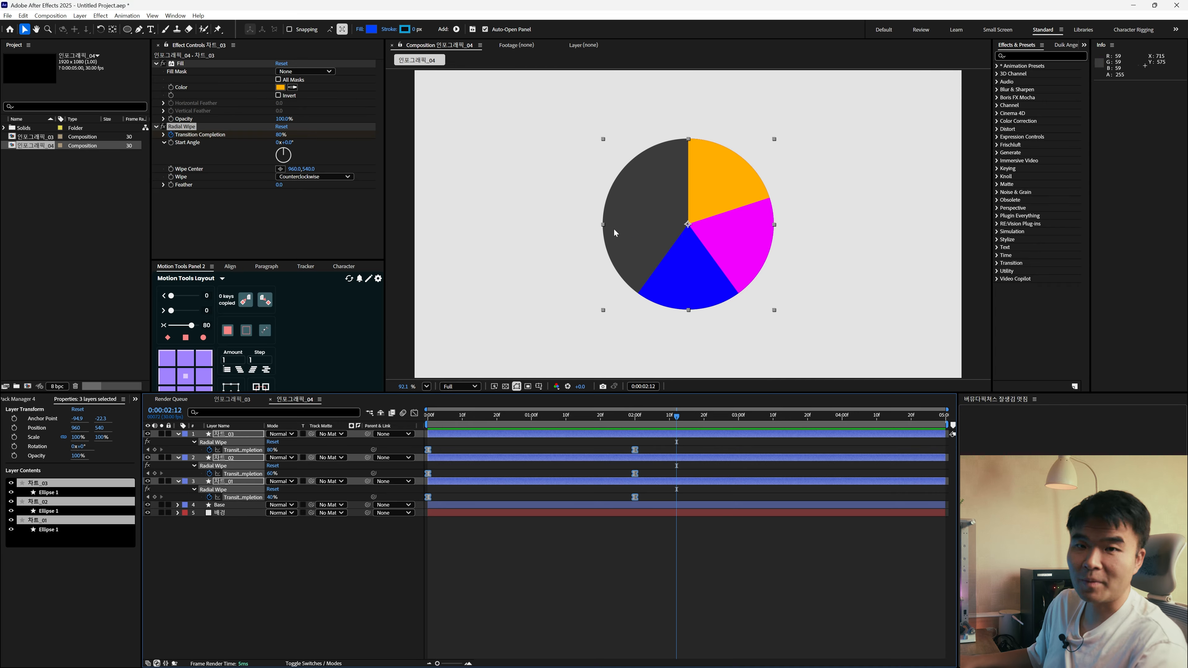
Step: Create the composition 인프로그래픽_05 and draw a straight horizontal line across its middle with the Pen tool
{"action": "left_click", "coordinate": [312, 578]}
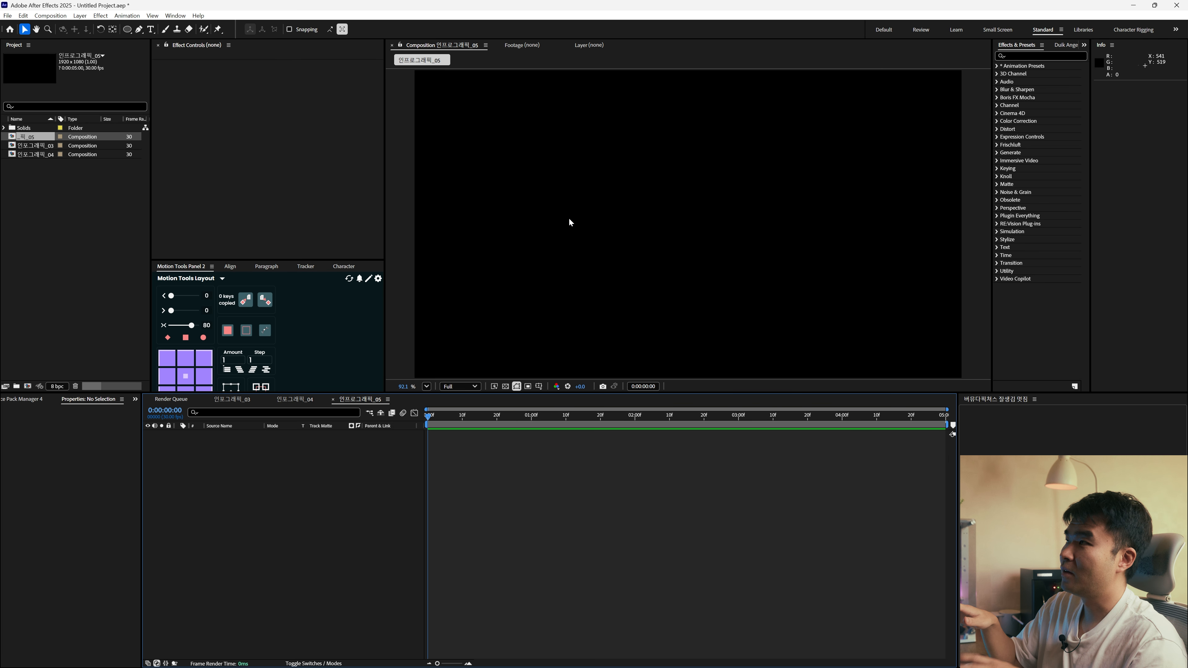
{"action": "left_click", "coordinate": [139, 29]}
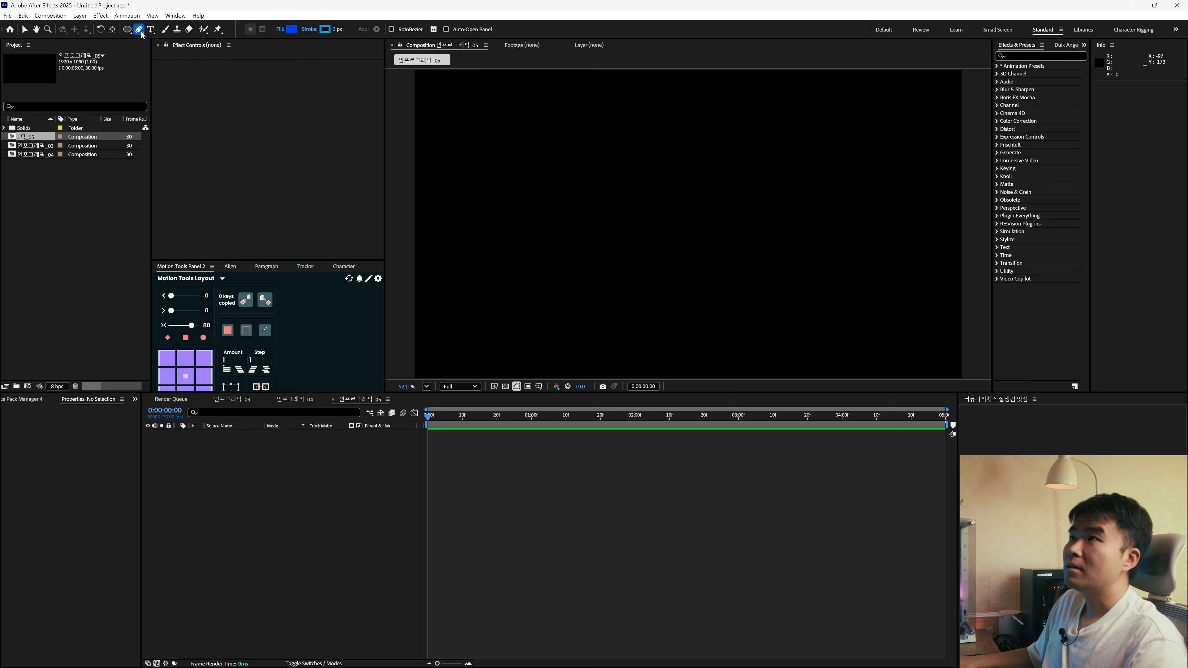
{"action": "left_click", "coordinate": [578, 226]}
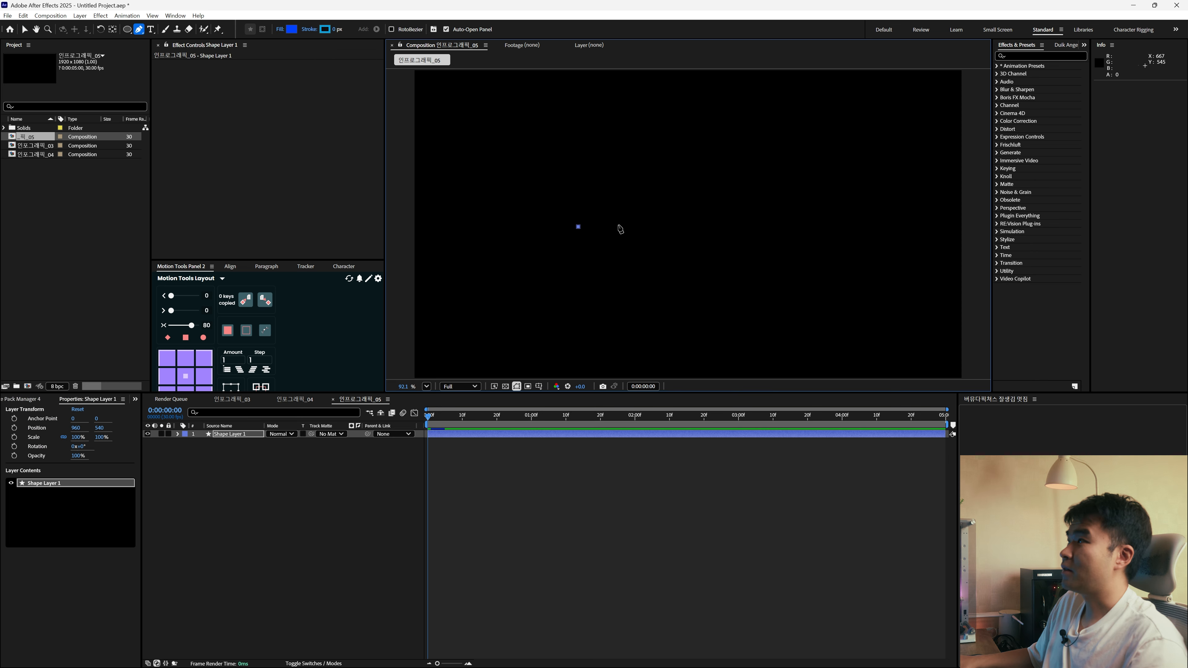
{"action": "left_click", "coordinate": [827, 226]}
Step: Rename the line's shape layer Base and deselect it
{"action": "left_click", "coordinate": [227, 435]}
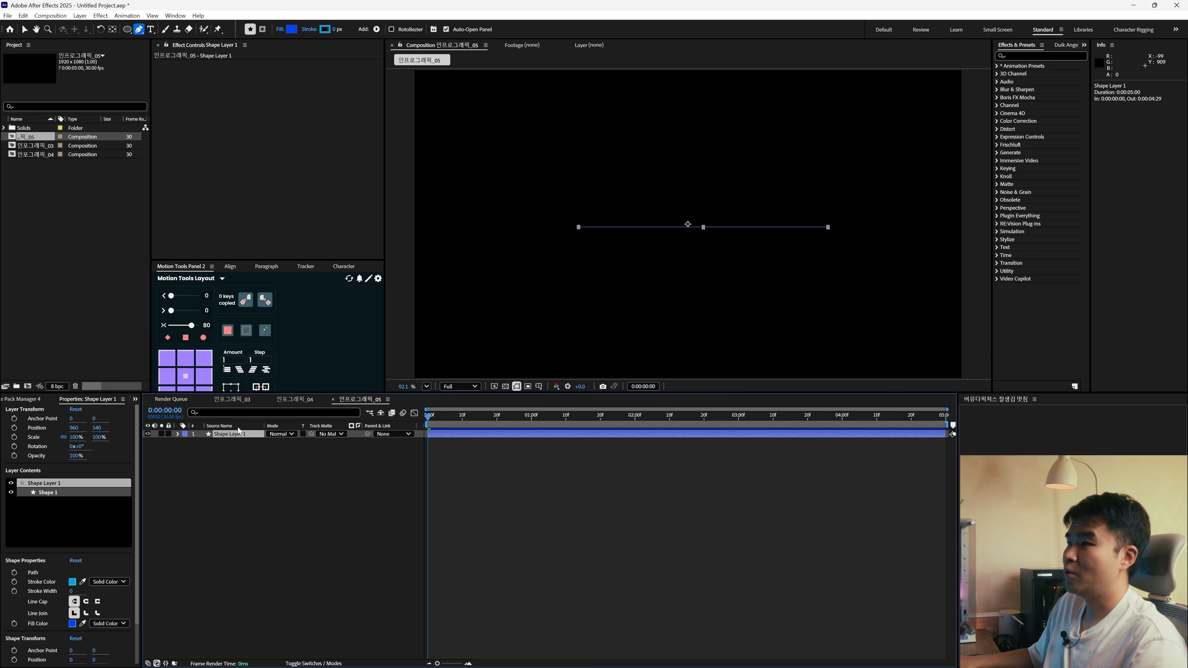
{"action": "key", "text": "Return"}
{"action": "type", "text": "ㅠㅁㄴBase"}
{"action": "key", "text": "Return"}
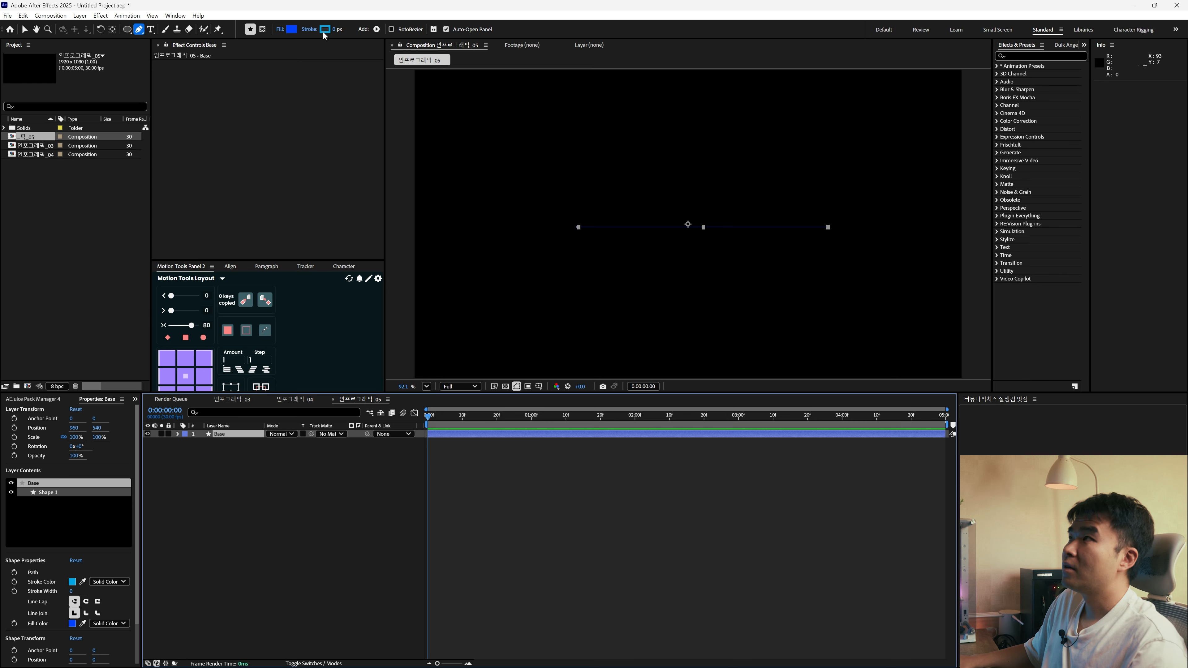
{"action": "left_click", "coordinate": [278, 458]}
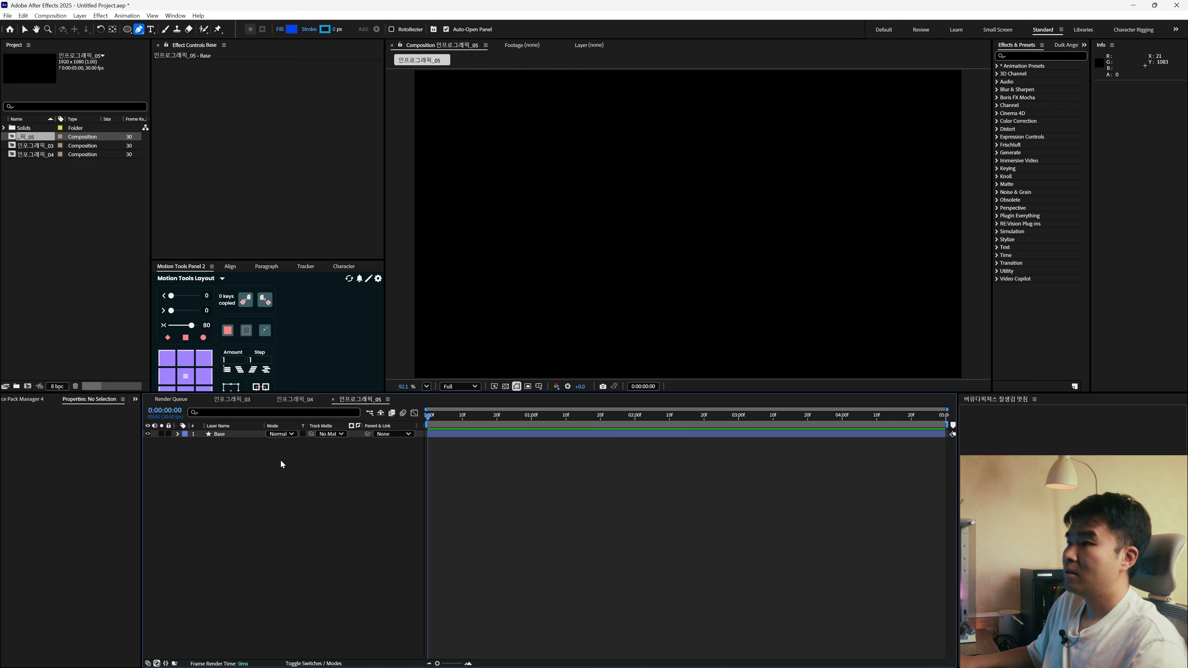
Step: Copy the 배경 layer from 인포그래픽_04 into the new composition and stack it beneath Base
{"action": "left_click", "coordinate": [299, 400]}
{"action": "left_click", "coordinate": [232, 511]}
{"action": "key", "text": "ctrl+c"}
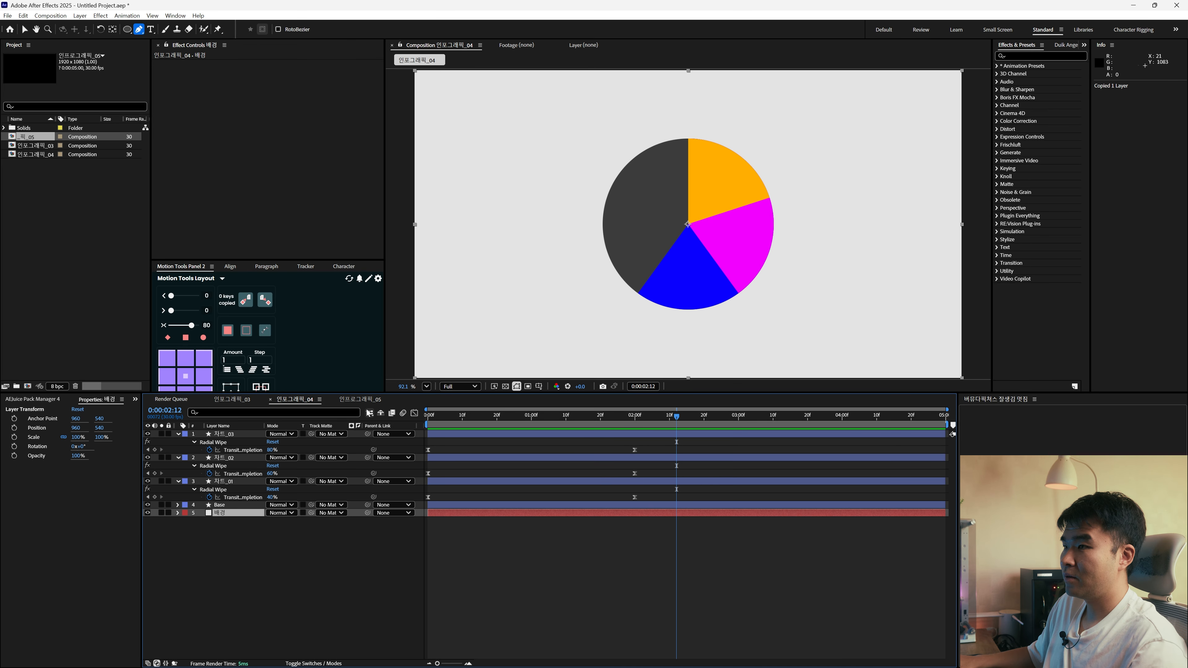
{"action": "left_click", "coordinate": [360, 399]}
{"action": "key", "text": "ctrl+v"}
{"action": "left_click_drag", "start_coordinate": [240, 442], "coordinate": [233, 431]}
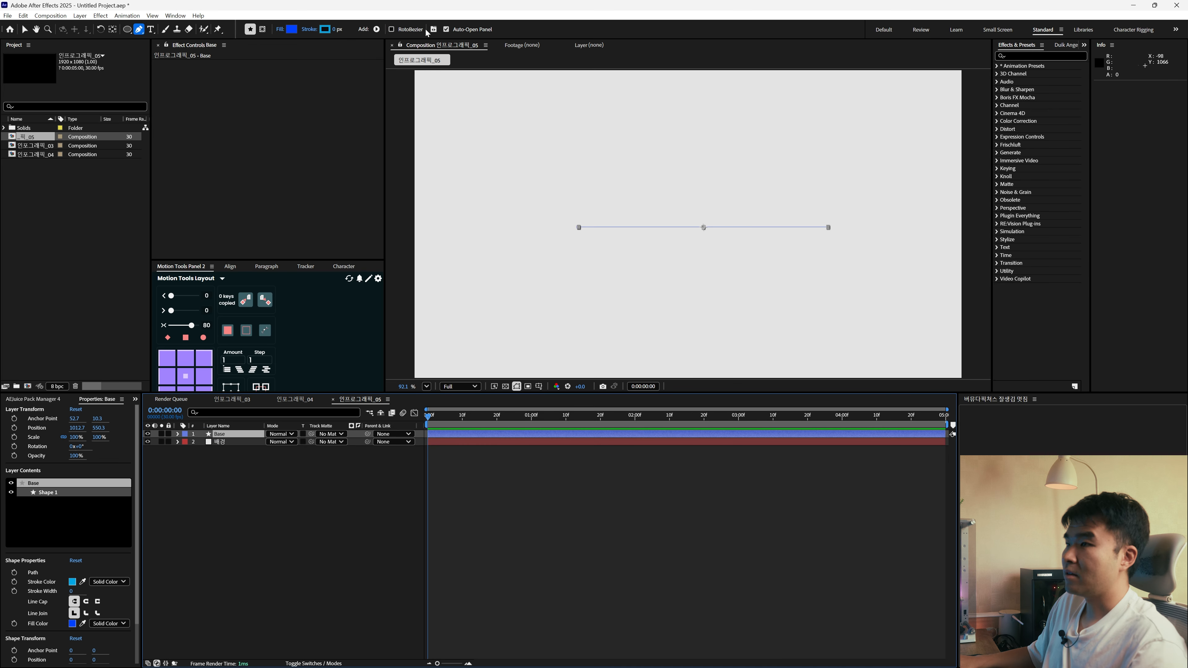
Step: Set the Base line's fill to None and its stroke width to 150 px
{"action": "left_click", "coordinate": [279, 29]}
{"action": "left_click", "coordinate": [545, 314]}
{"action": "left_click", "coordinate": [606, 367]}
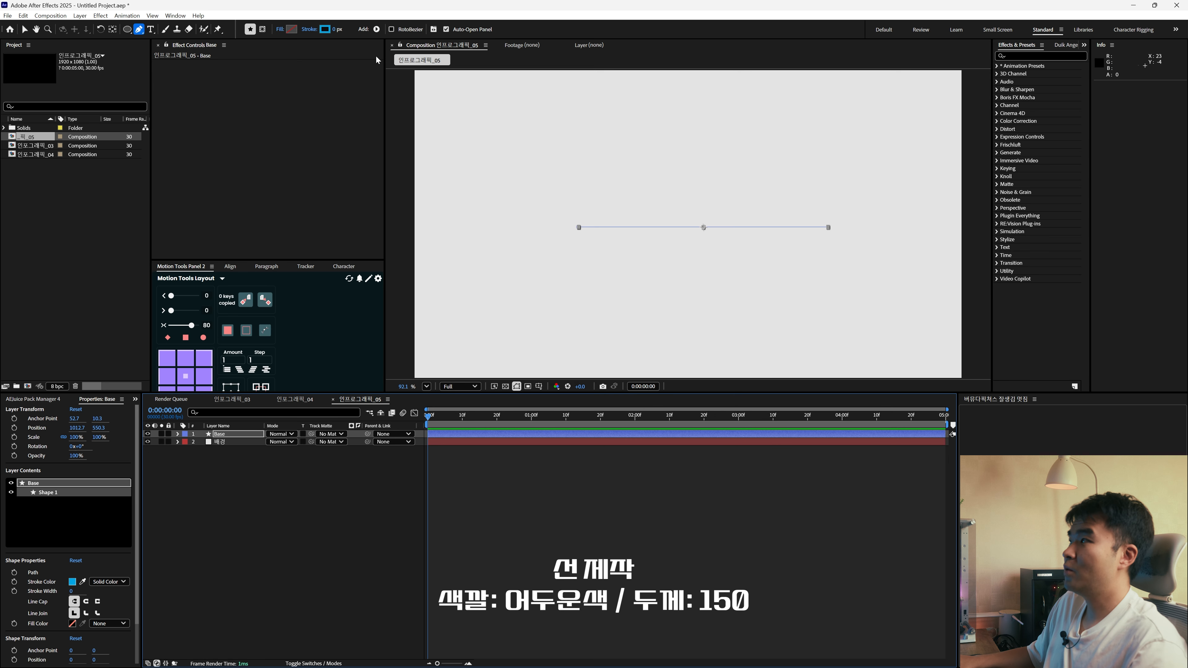
{"action": "left_click", "coordinate": [338, 29]}
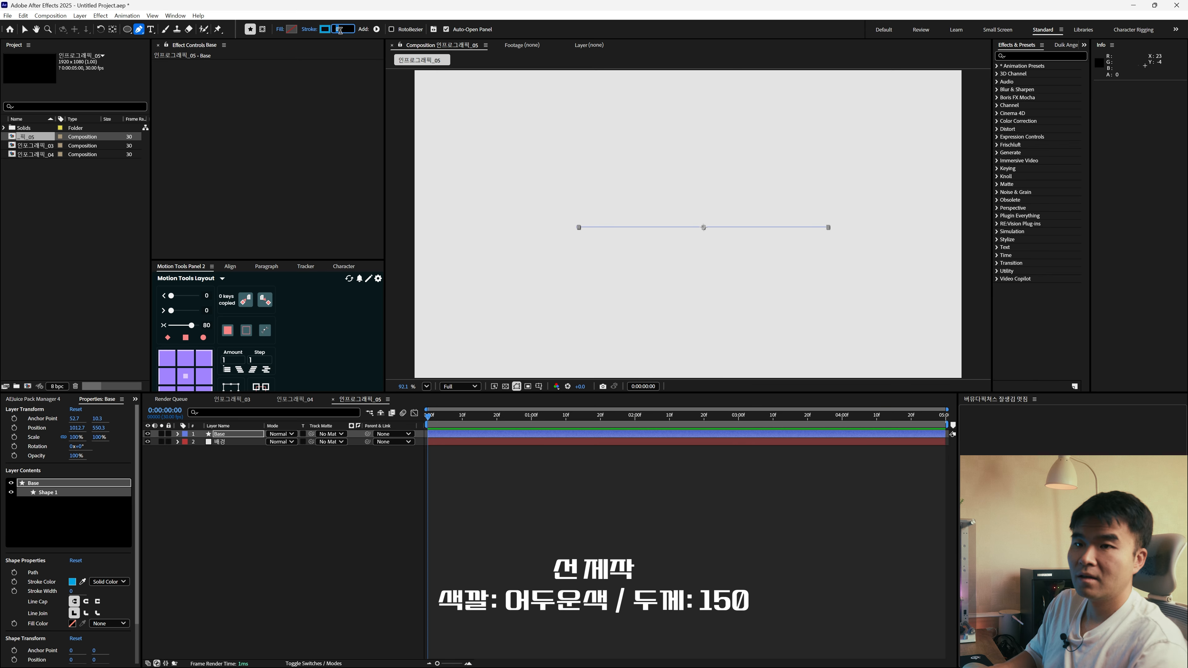
{"action": "type", "text": "150"}
{"action": "key", "text": "Return"}
{"action": "key", "text": "v"}
Step: Centre the Base layer's anchor point and align the bar horizontally and vertically to the composition's centre
{"action": "left_click", "coordinate": [236, 434]}
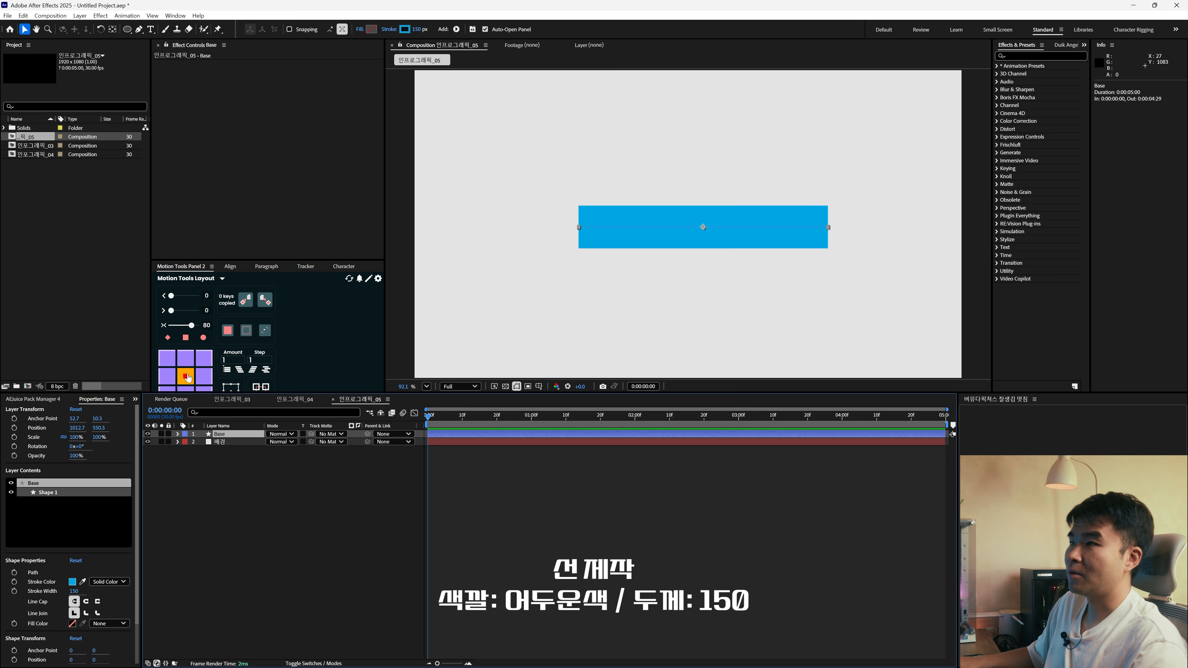
{"action": "left_click", "coordinate": [185, 376]}
{"action": "left_click", "coordinate": [230, 266]}
{"action": "left_click", "coordinate": [175, 296]}
{"action": "left_click", "coordinate": [223, 296]}
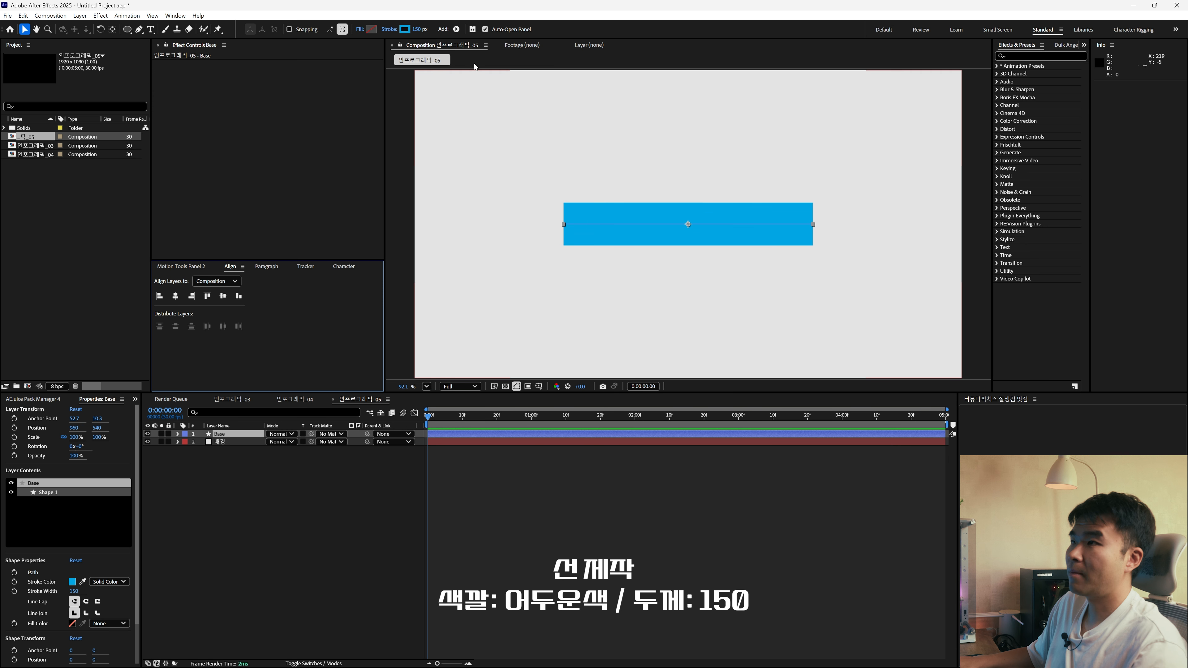
Step: Change the Base bar's stroke colour to dark blue 00374B
{"action": "left_click", "coordinate": [404, 29]}
{"action": "left_click", "coordinate": [605, 363]}
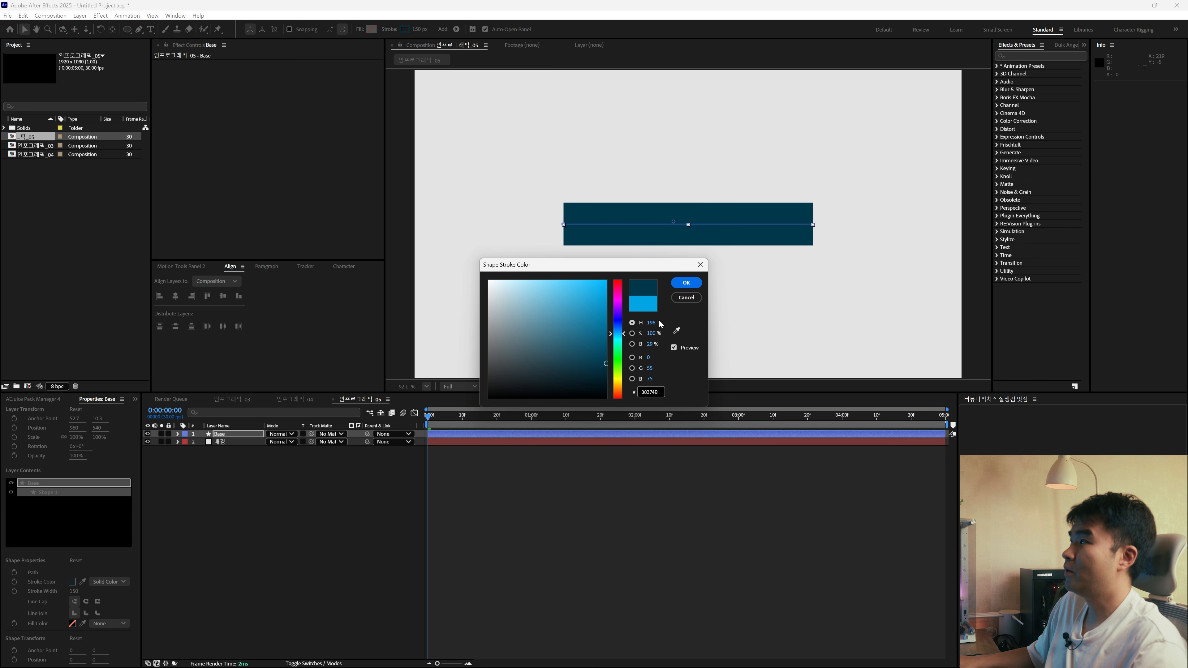
{"action": "left_click", "coordinate": [684, 283]}
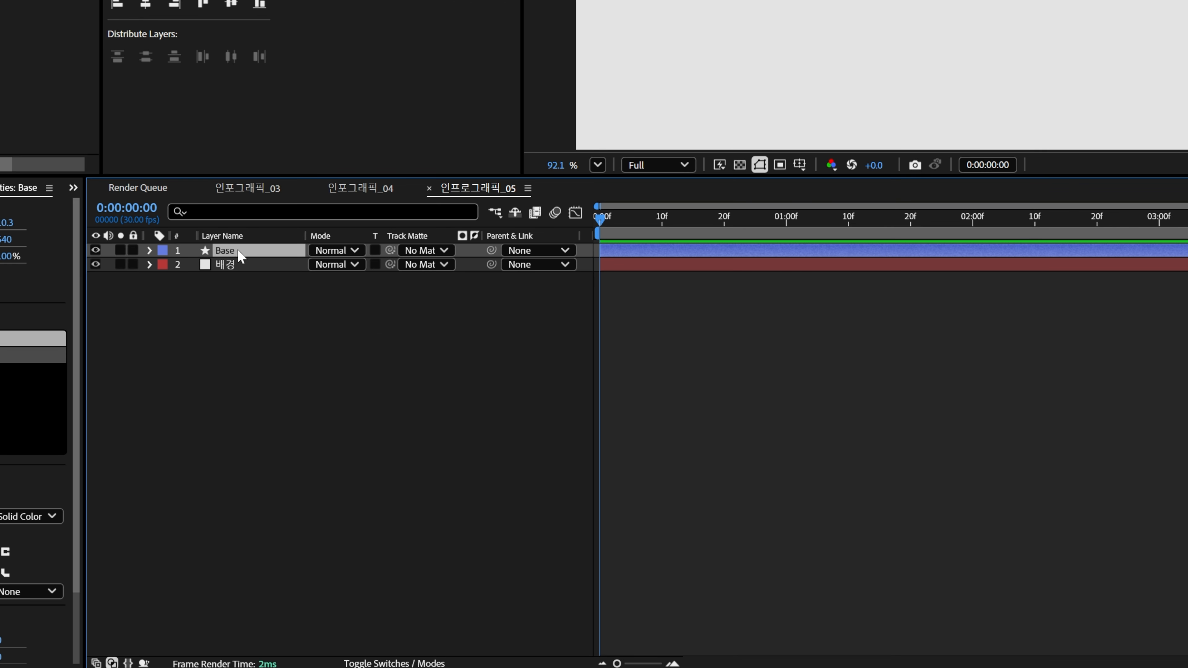
Step: Duplicate the Base layer and rename the upper copy Line
{"action": "key", "text": "ctrl+d"}
{"action": "left_click", "coordinate": [238, 264]}
{"action": "left_click", "coordinate": [238, 251]}
{"action": "key", "text": "Return"}
{"action": "type", "text": "B"}
{"action": "type", "text": "ine"}
{"action": "key", "text": "Return"}
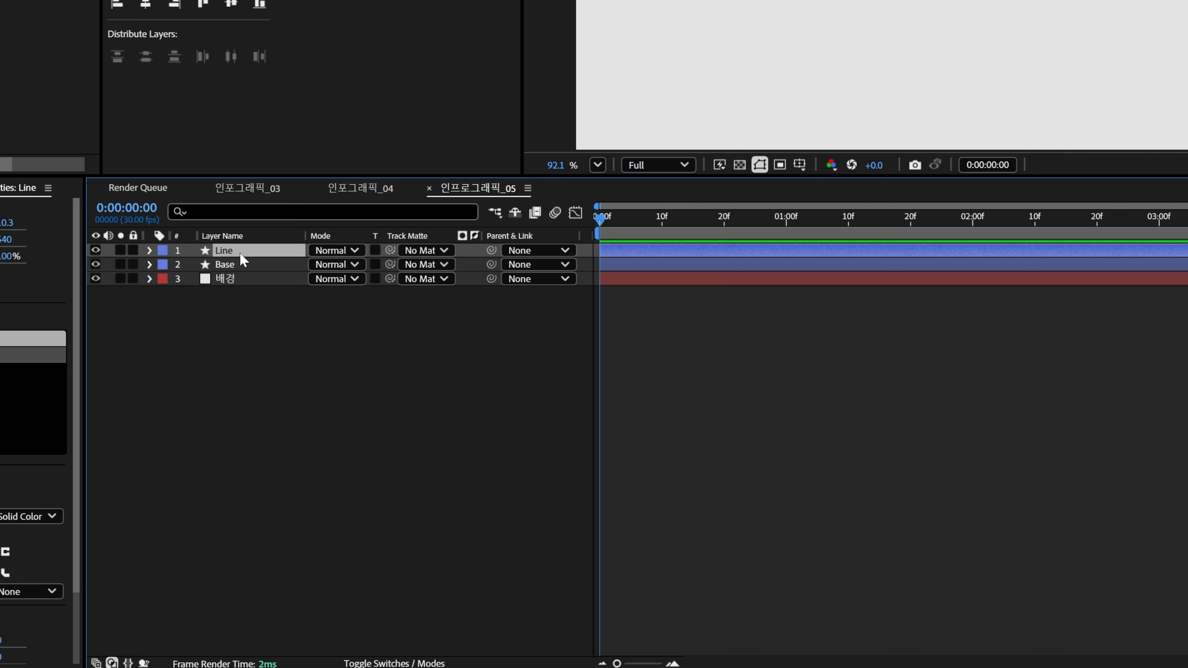
Step: Add Trim Paths to the Line layer and reduce its End to 99%
{"action": "left_click", "coordinate": [149, 251]}
{"action": "left_click", "coordinate": [471, 264]}
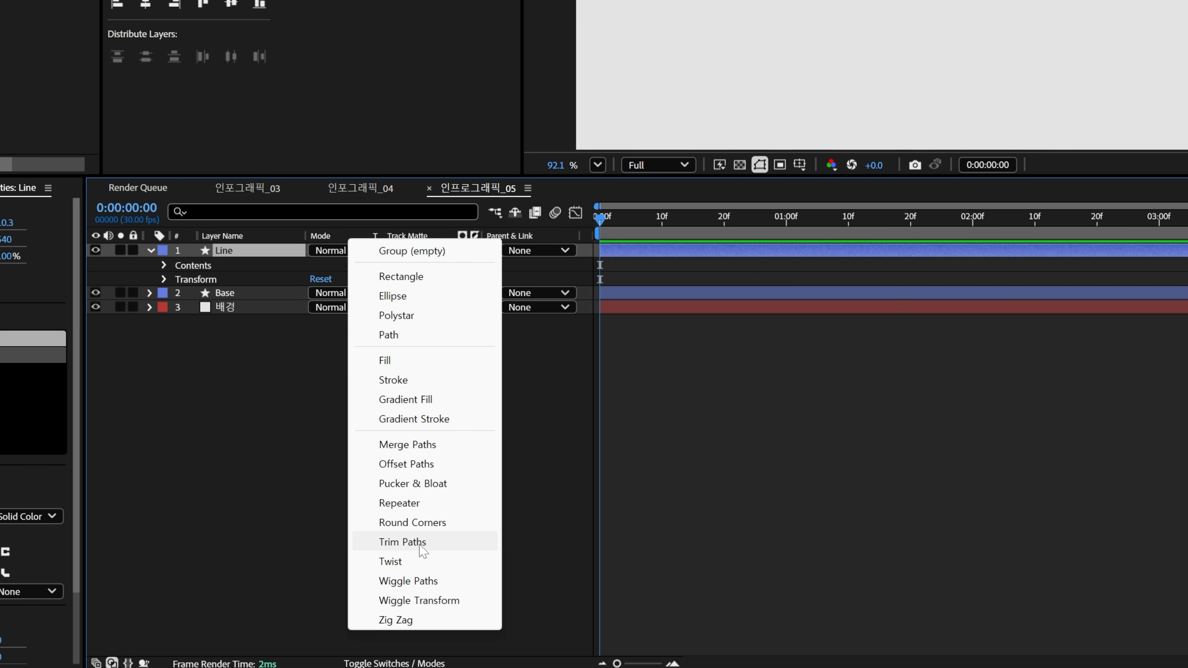
{"action": "left_click", "coordinate": [402, 542]}
{"action": "left_click", "coordinate": [180, 294]}
{"action": "mouse_move", "coordinate": [323, 321]}
{"action": "left_mouse_down"}
{"action": "mouse_move", "coordinate": [261, 324]}
{"action": "mouse_move", "coordinate": [321, 326]}
{"action": "left_mouse_up"}
{"action": "left_click", "coordinate": [261, 251]}
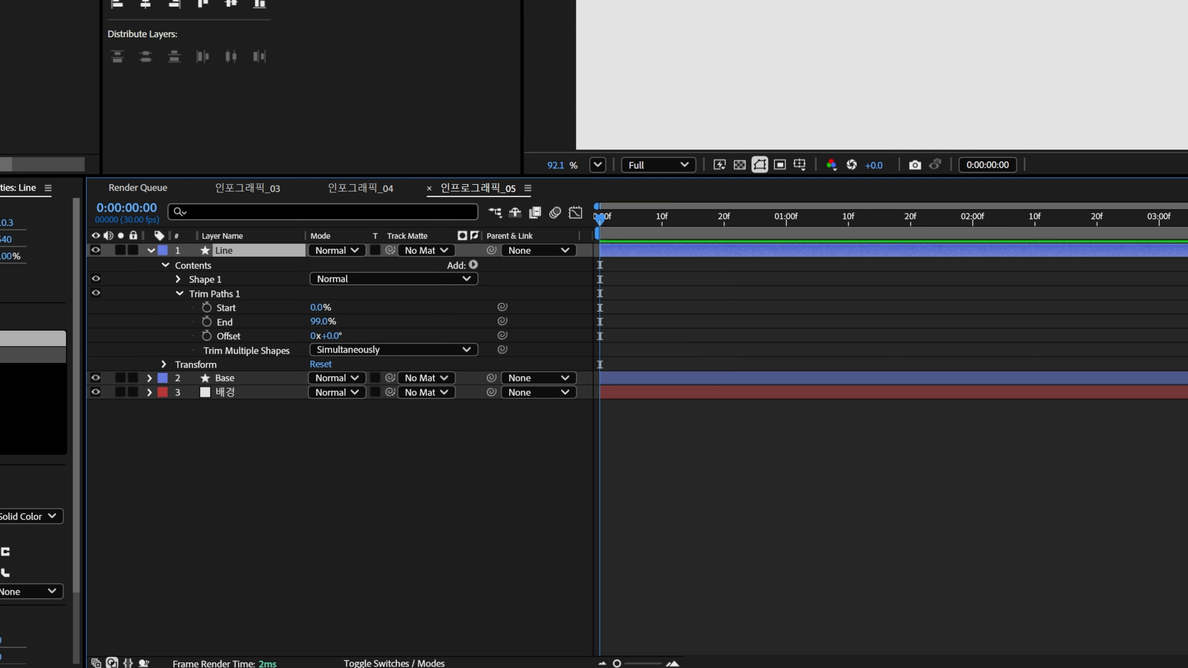
Step: Set the Line layer's stroke colour to bright blue 1FC2FF and lower its Trim Paths End to 33%
{"action": "left_click", "coordinate": [404, 29]}
{"action": "left_click", "coordinate": [676, 193]}
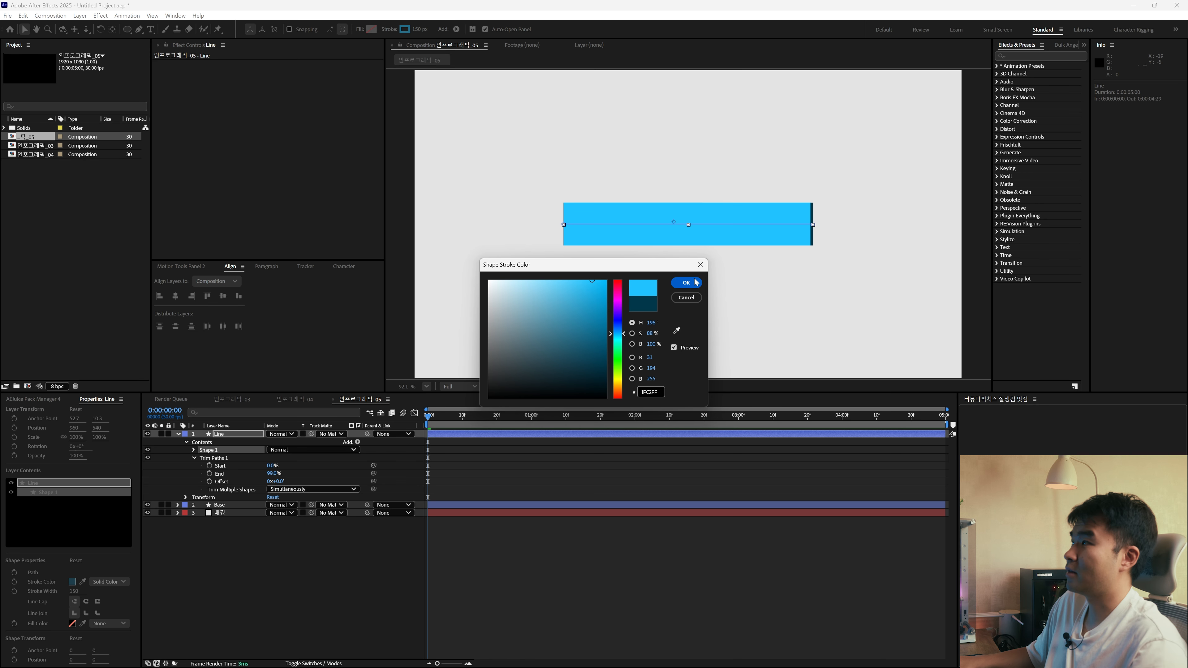
{"action": "left_click", "coordinate": [693, 283]}
{"action": "mouse_move", "coordinate": [273, 474]}
{"action": "left_mouse_down"}
{"action": "mouse_move", "coordinate": [238, 477]}
{"action": "mouse_move", "coordinate": [327, 477]}
{"action": "mouse_move", "coordinate": [295, 477]}
{"action": "left_mouse_up"}
{"action": "left_click", "coordinate": [305, 554]}
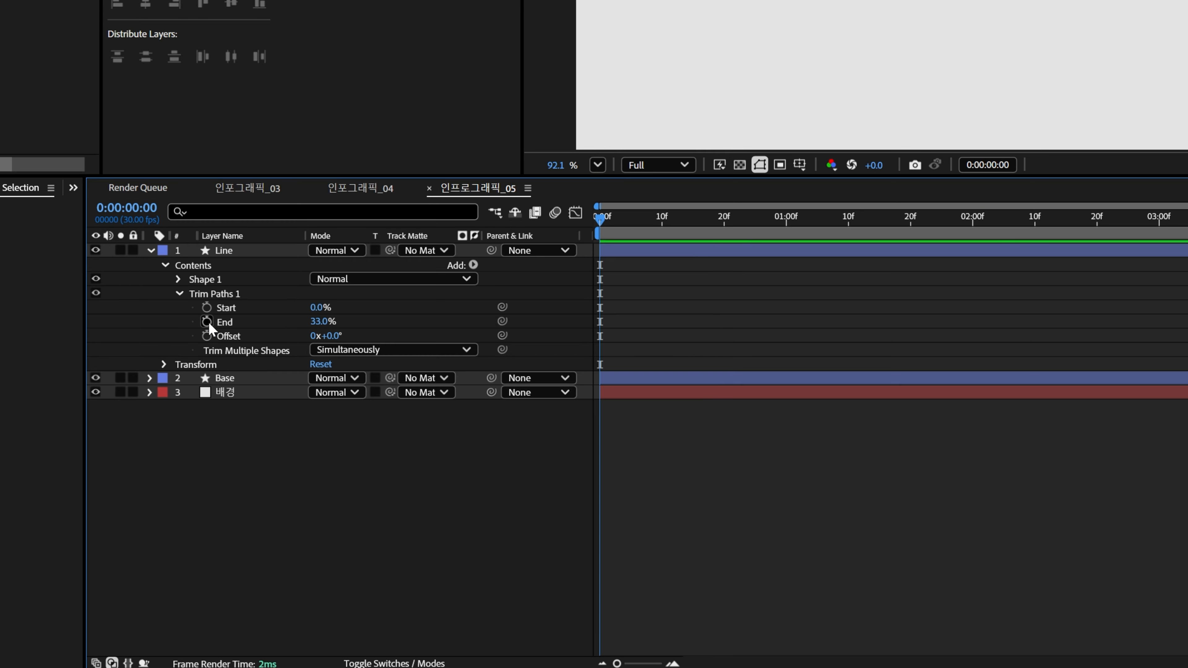
Step: Keyframe the Line layer's Trim Paths End from 0% at the first frame to 80% at 2 seconds
{"action": "left_click", "coordinate": [207, 322]}
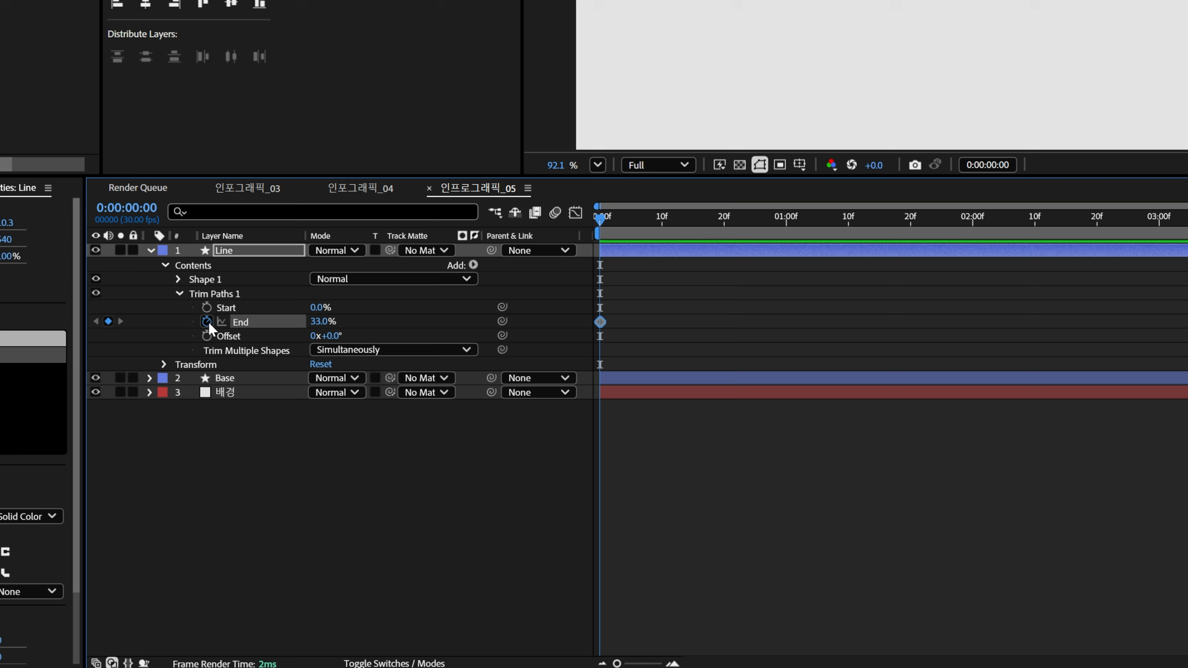
{"action": "left_click", "coordinate": [321, 321]}
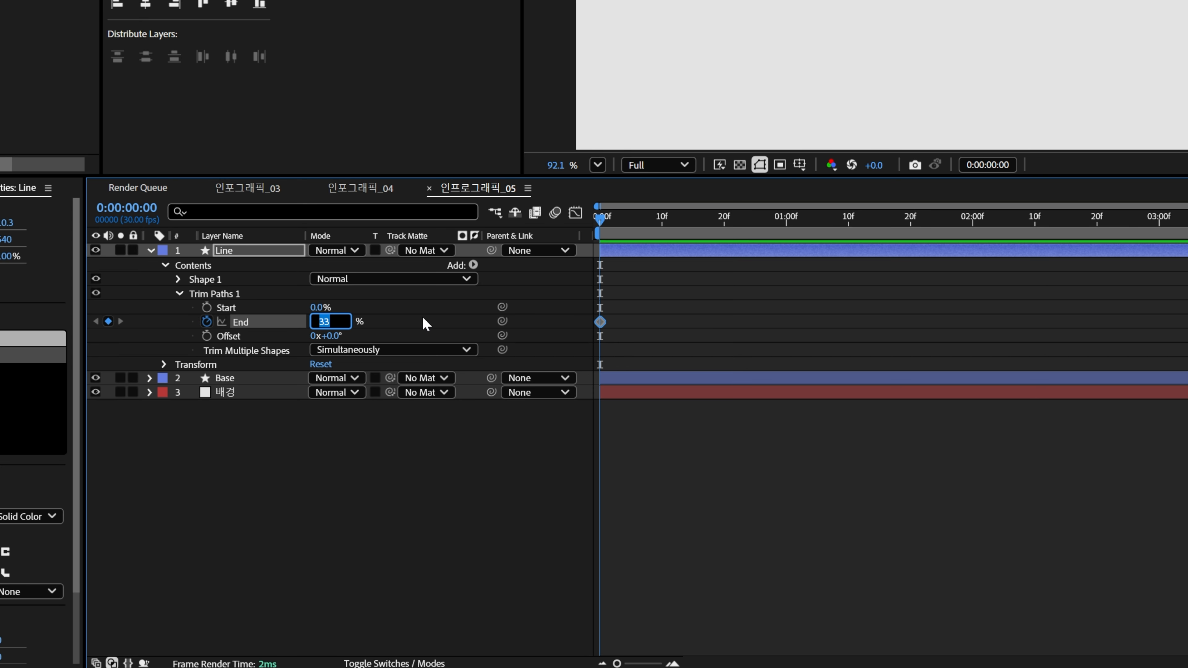
{"action": "type", "text": "0"}
{"action": "key", "text": "Return"}
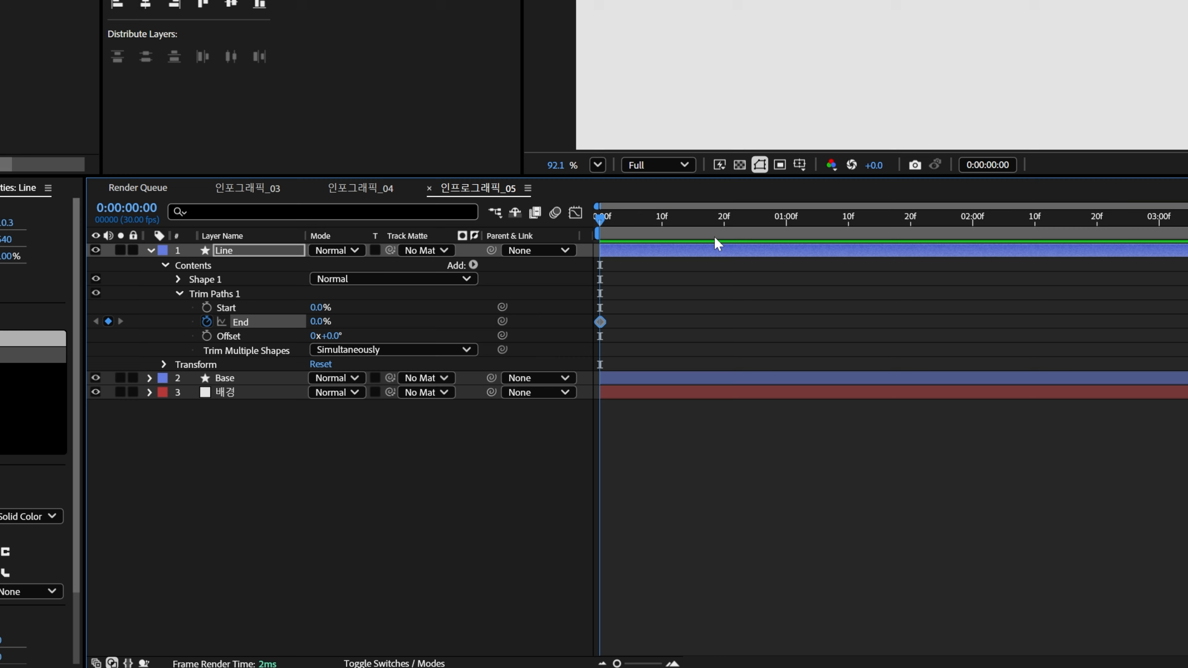
{"action": "left_click_drag", "start_coordinate": [718, 243], "coordinate": [973, 244]}
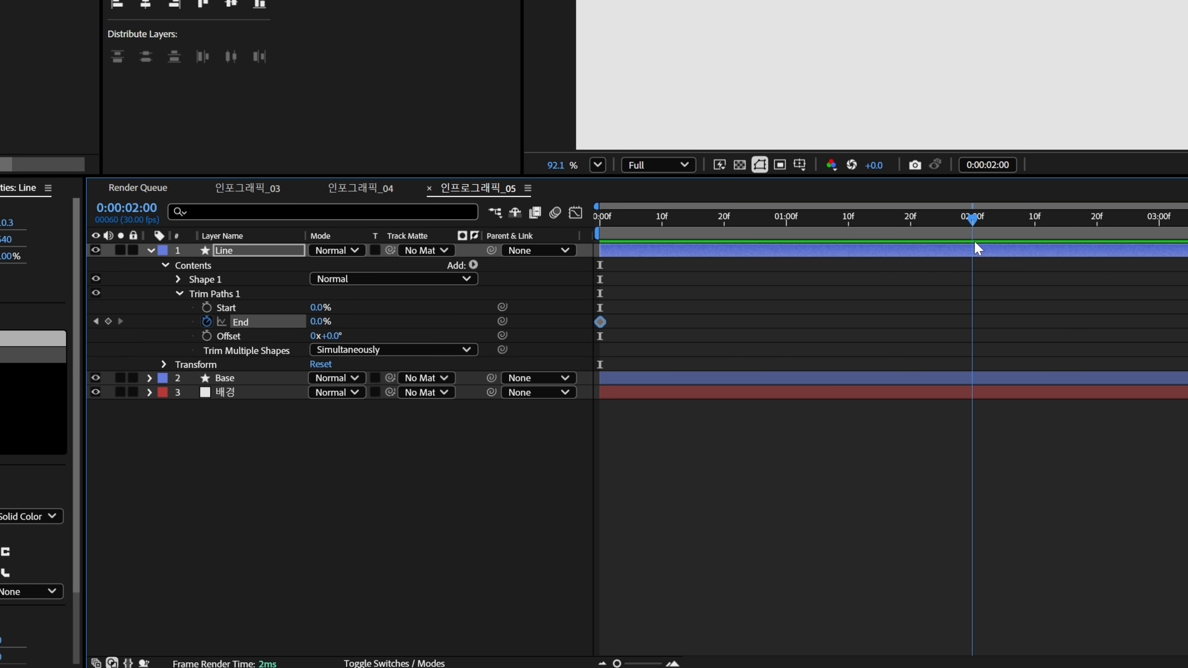
{"action": "left_click", "coordinate": [314, 322]}
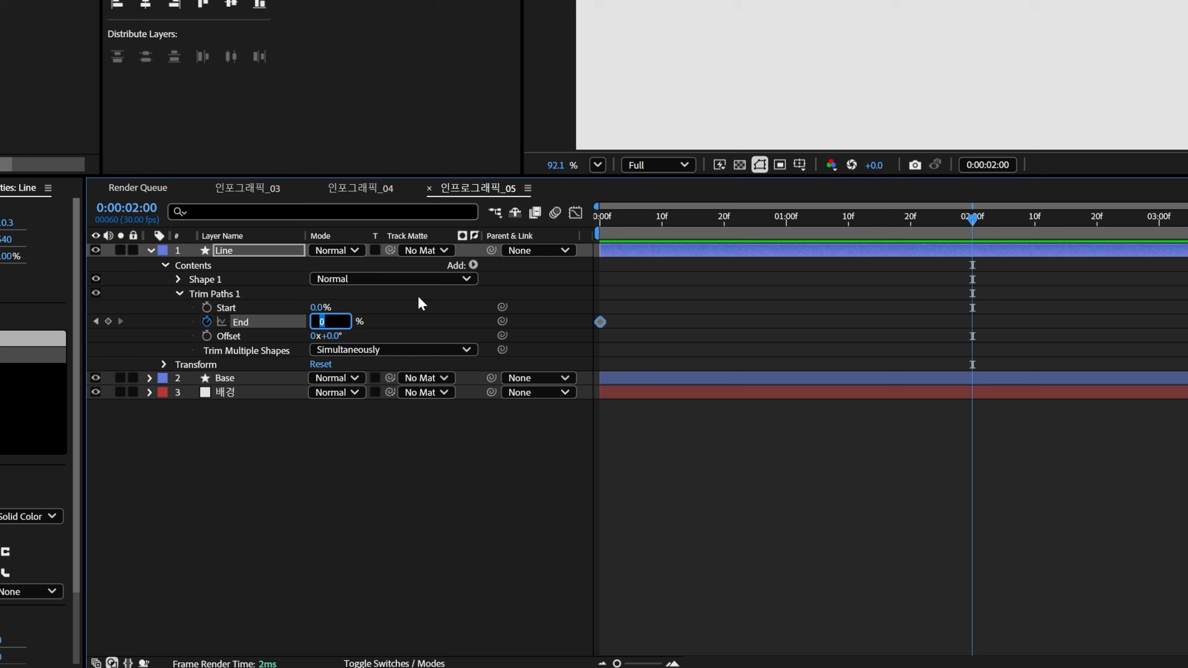
{"action": "type", "text": "80"}
{"action": "key", "text": "Return"}
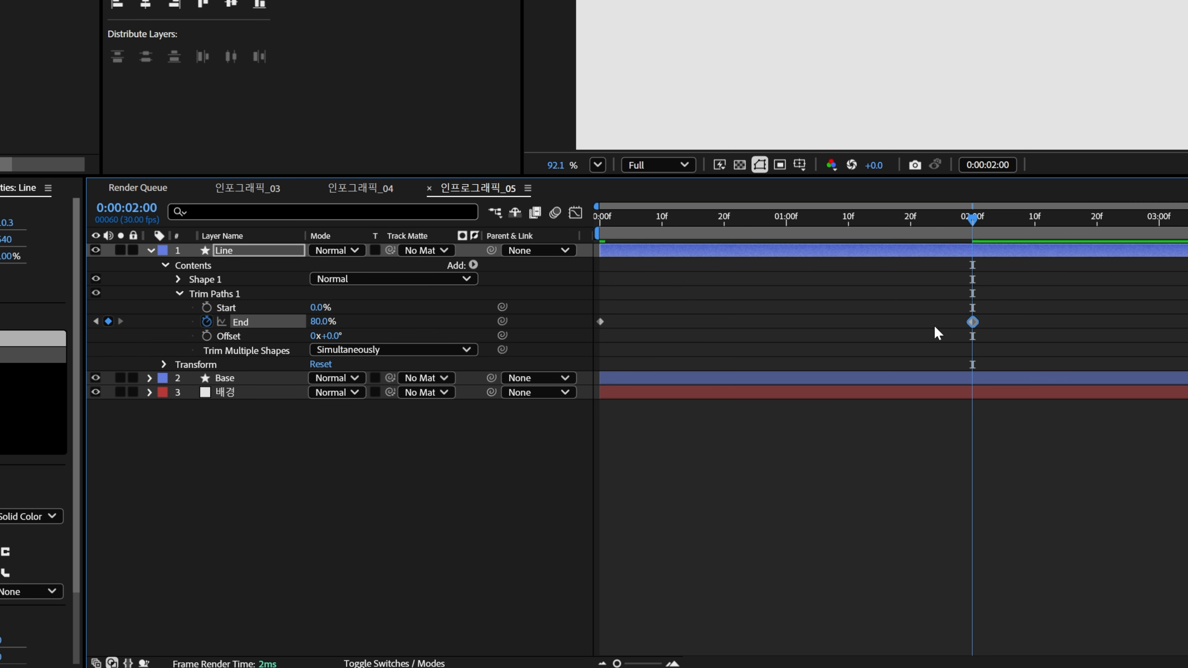
Step: Ease both Trim Paths End keyframes with Motion Tools values 20 and 100, and preview the bar's growth from the start
{"action": "left_click_drag", "start_coordinate": [1016, 298], "coordinate": [587, 346]}
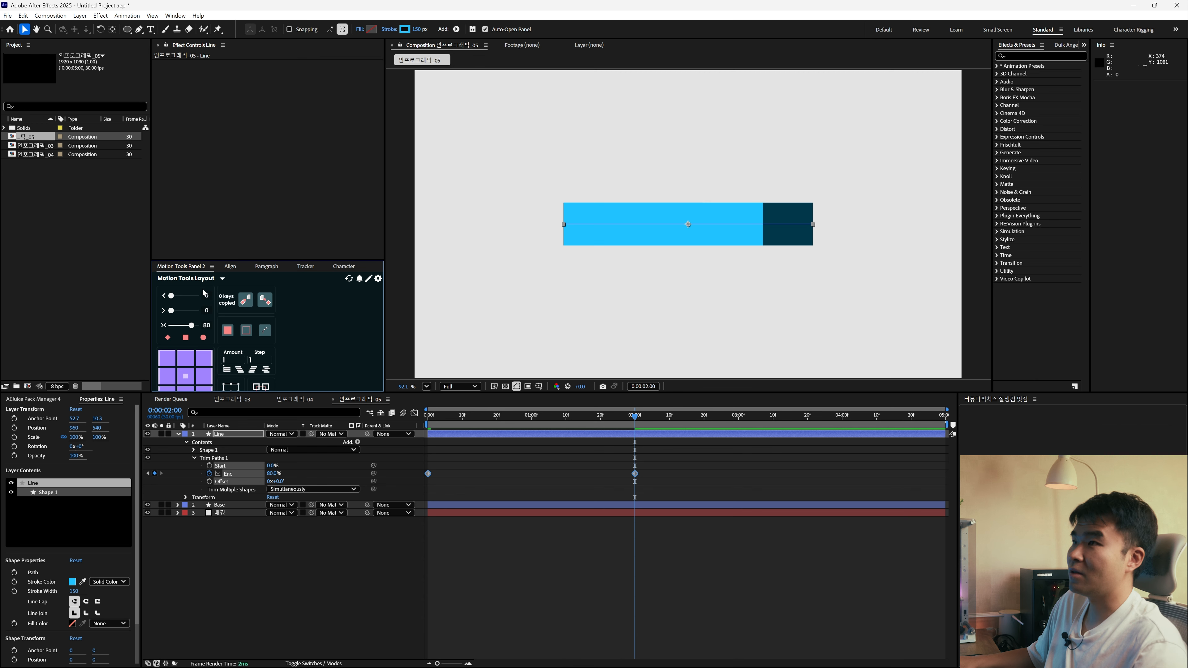
{"action": "left_click", "coordinate": [205, 294]}
{"action": "type", "text": "20"}
{"action": "key", "text": "Tab"}
{"action": "type", "text": "100"}
{"action": "left_click", "coordinate": [522, 494]}
{"action": "left_click_drag", "start_coordinate": [461, 416], "coordinate": [401, 416]}
{"action": "key", "text": "space"}
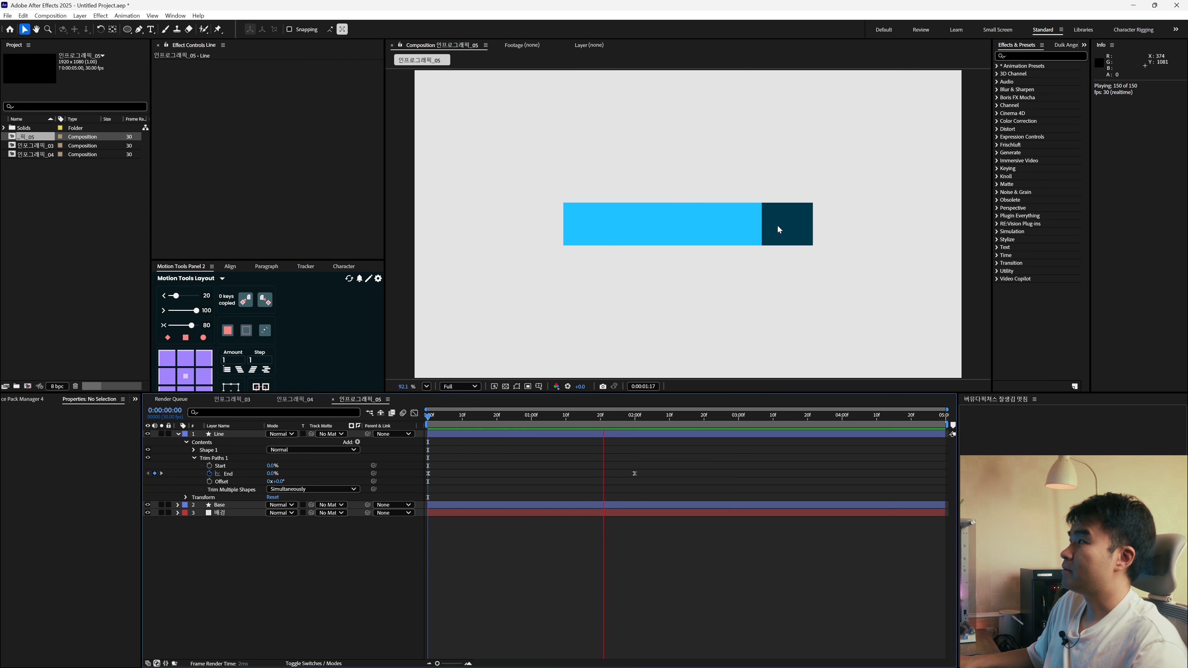
{"action": "key", "text": "space"}
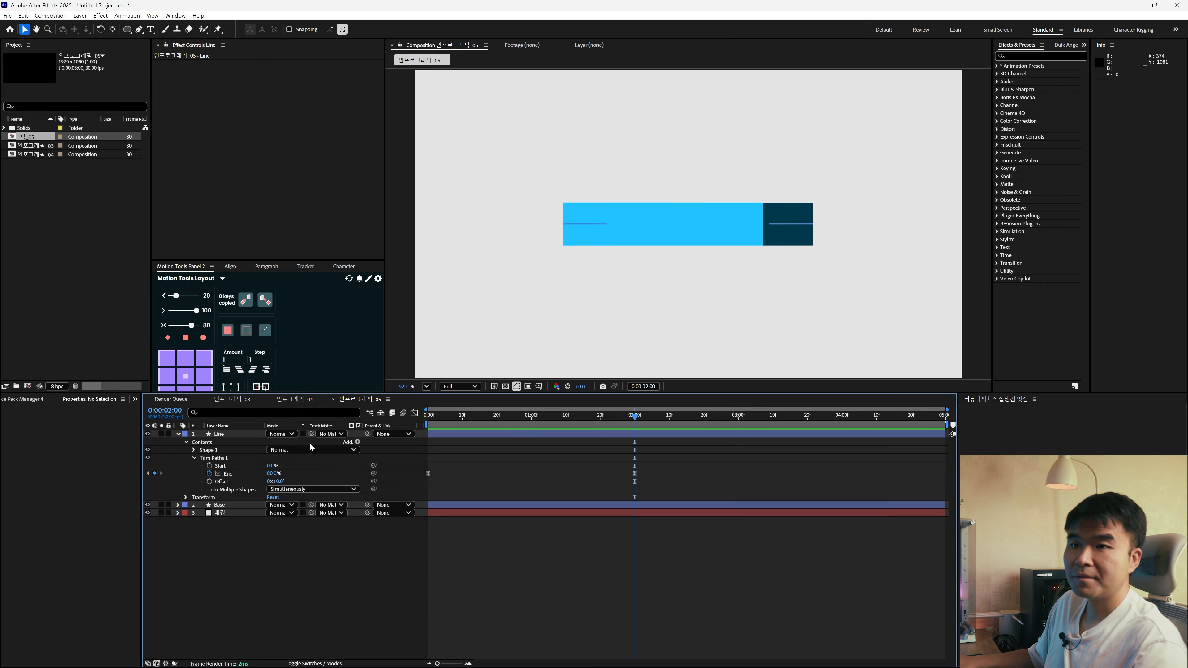
Step: Collapse the Line layer's properties, add a null object to the composition and rename it Control
{"action": "left_click", "coordinate": [177, 433]}
{"action": "right_click", "coordinate": [284, 506]}
{"action": "mouse_move", "coordinate": [322, 513]}
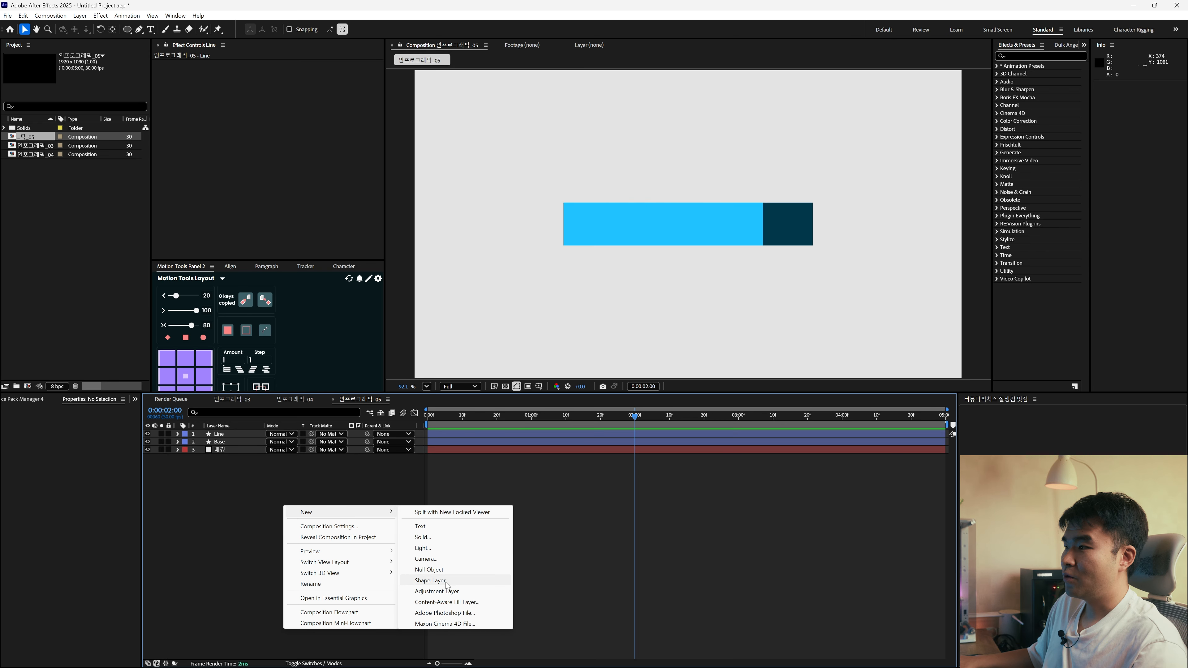
{"action": "left_click", "coordinate": [430, 569]}
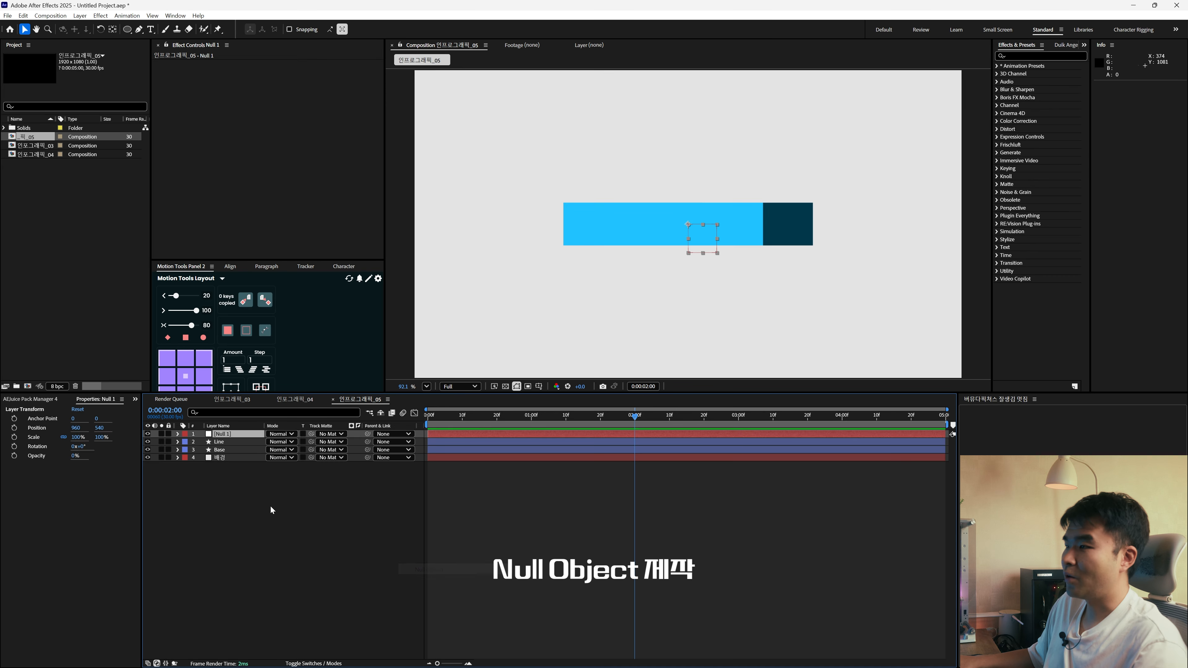
{"action": "left_click", "coordinate": [249, 433]}
{"action": "key", "text": "Return"}
{"action": "type", "text": "Control"}
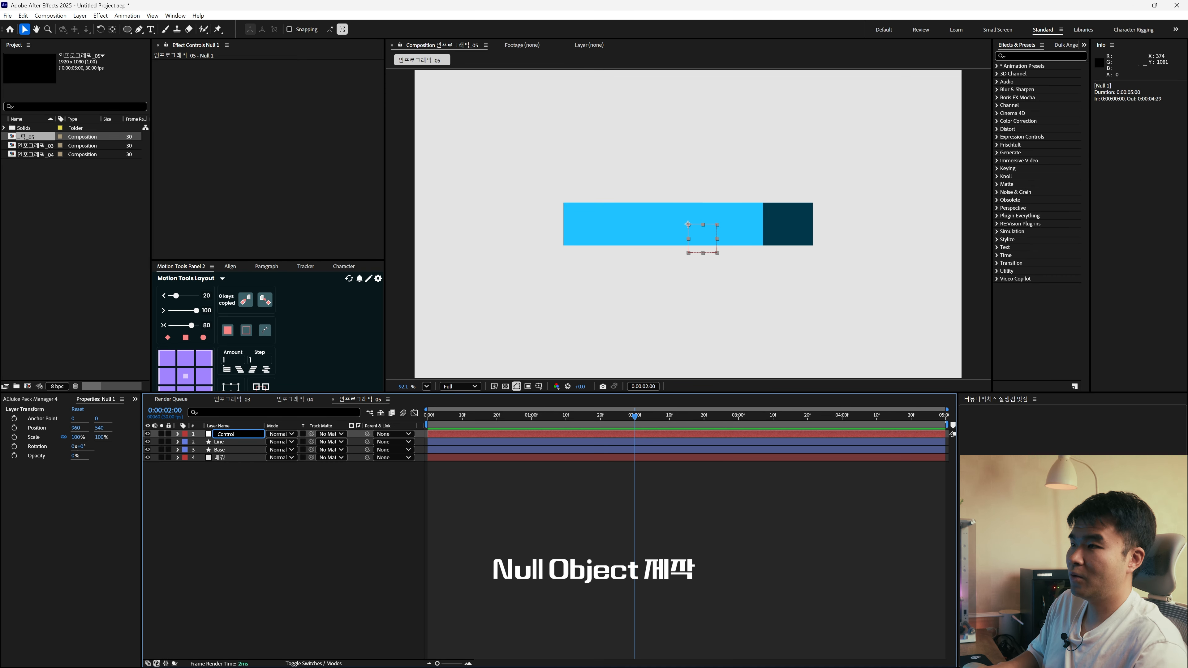
{"action": "key", "text": "Return"}
{"action": "key", "text": "ctrl+space"}
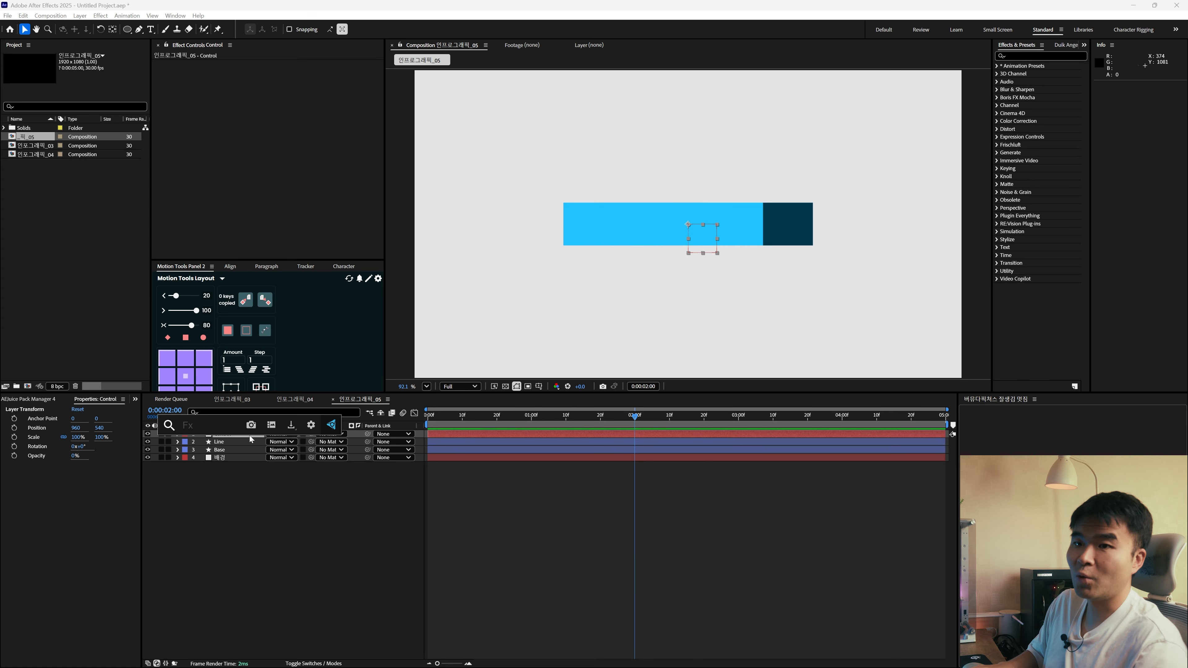
{"action": "left_click", "coordinate": [341, 492]}
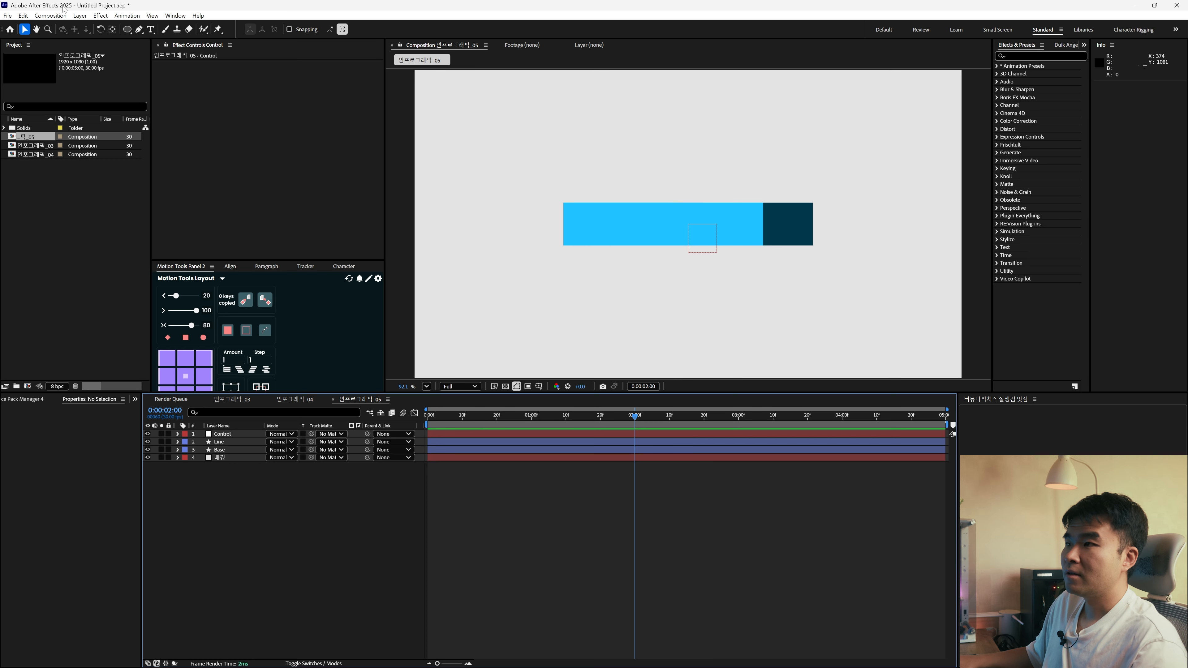
Step: Add a text layer reading 80 over the left end of the bar
{"action": "left_click", "coordinate": [152, 30]}
{"action": "left_click", "coordinate": [575, 228]}
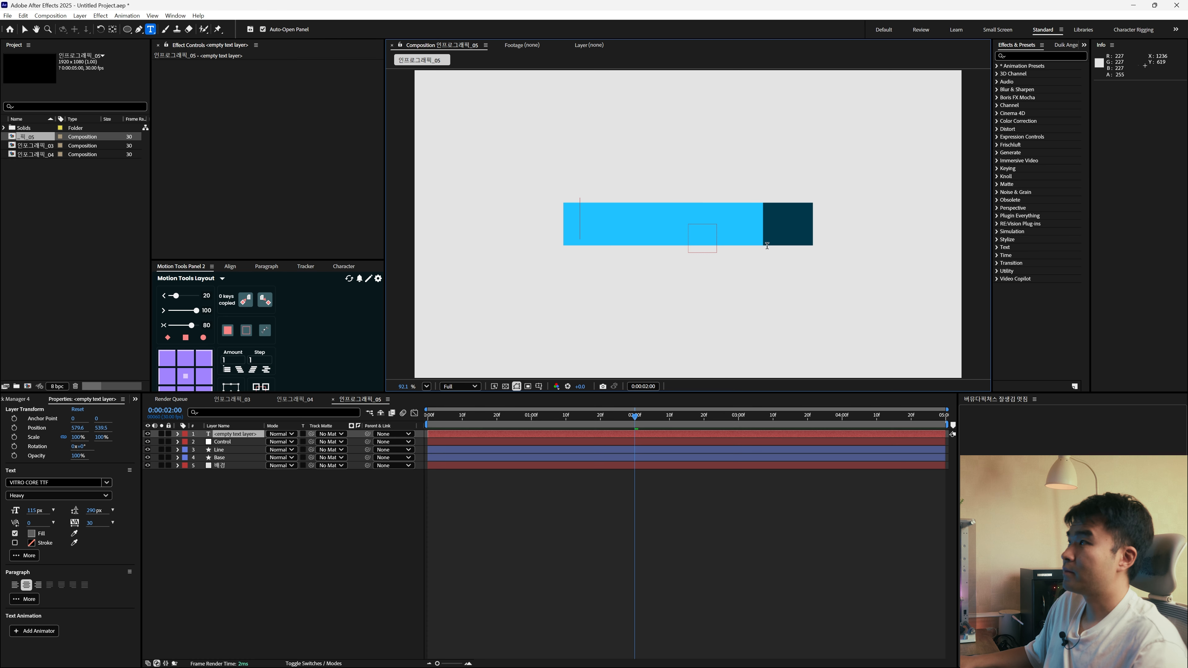
{"action": "type", "text": "D"}
{"action": "key", "text": "BackSpace"}
{"action": "type", "text": "80"}
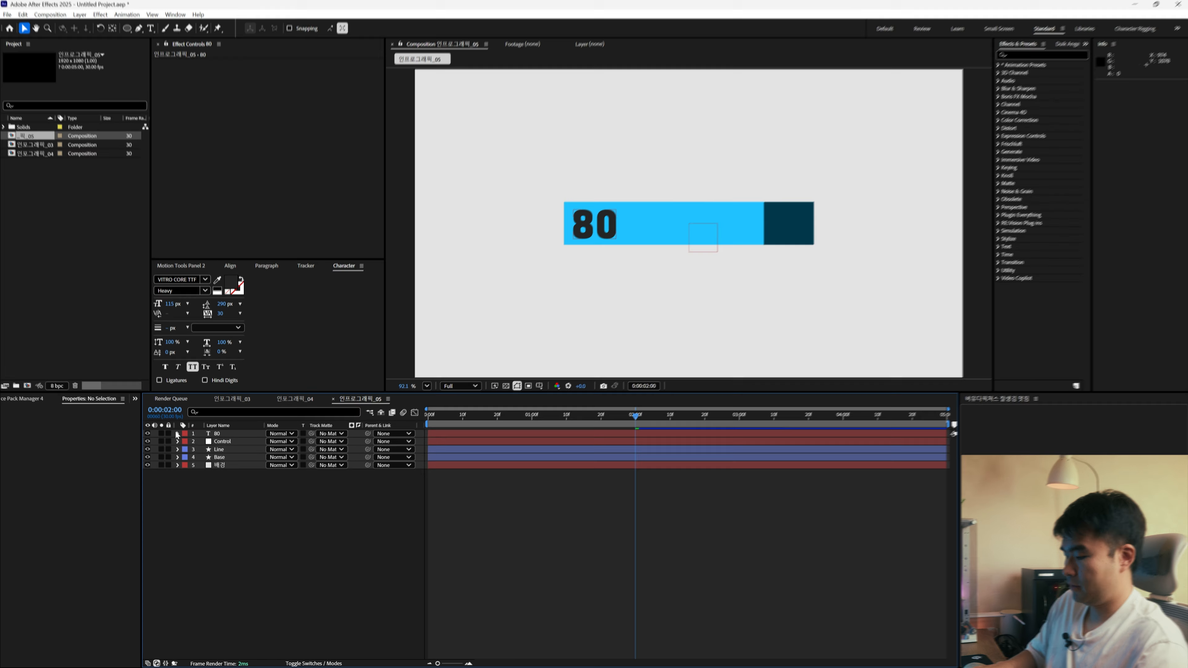
Step: Link the 80 text layer's Source Text to the Line layer's Trim Paths End with the pick whip
{"action": "left_click", "coordinate": [177, 433]}
{"action": "left_click", "coordinate": [164, 265]}
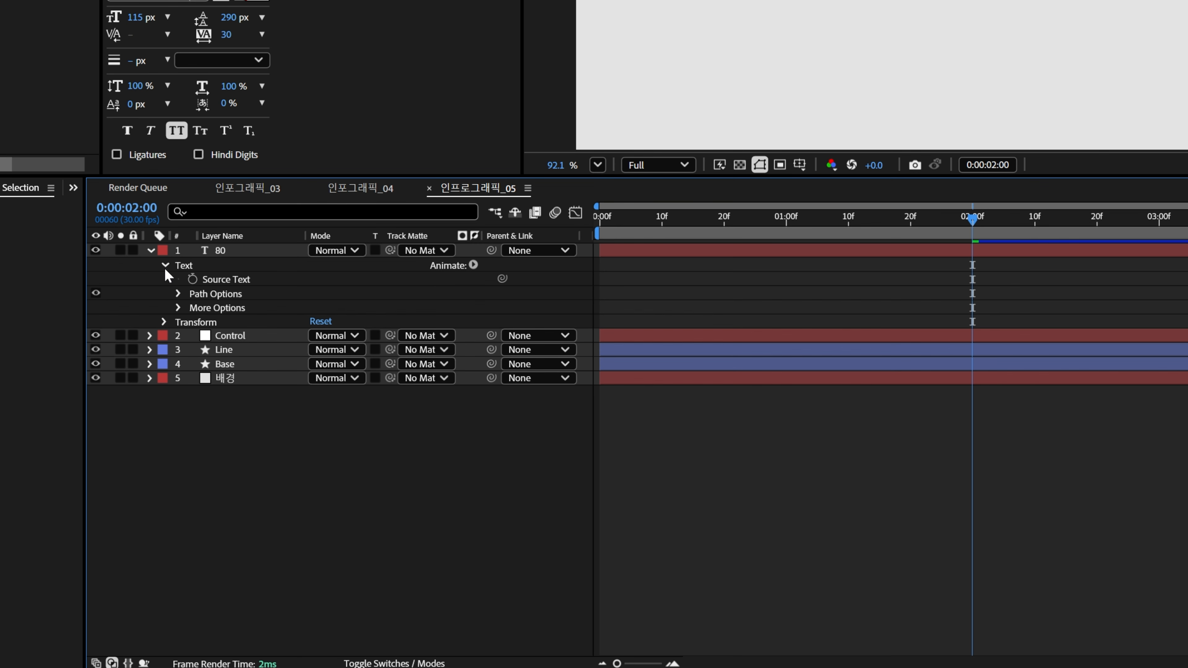
{"action": "left_click", "coordinate": [247, 281]}
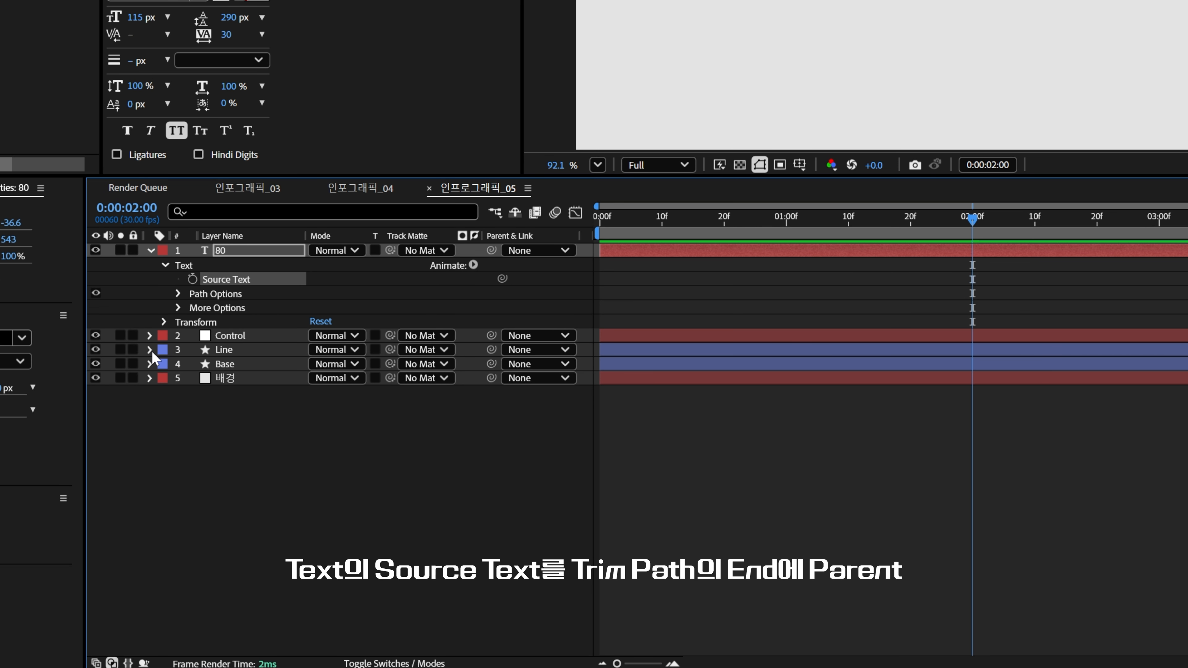
{"action": "left_click", "coordinate": [149, 350]}
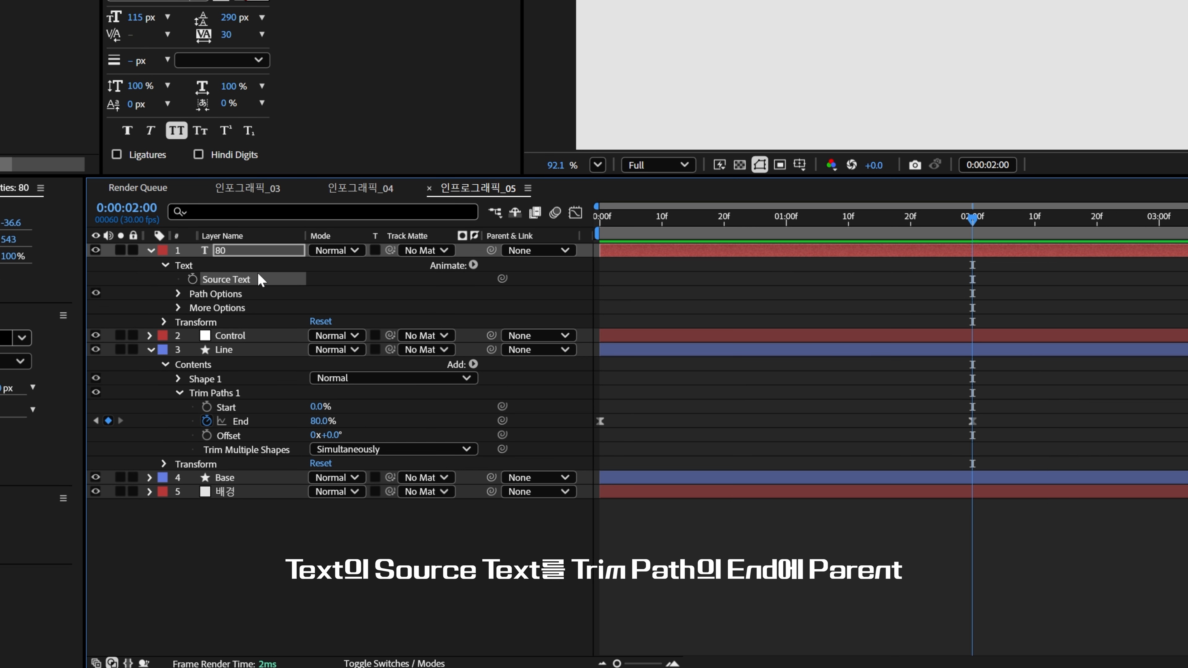
{"action": "left_click_drag", "start_coordinate": [502, 278], "coordinate": [256, 426]}
Step: Apply a Slider Control effect to the Control null
{"action": "left_click", "coordinate": [256, 339]}
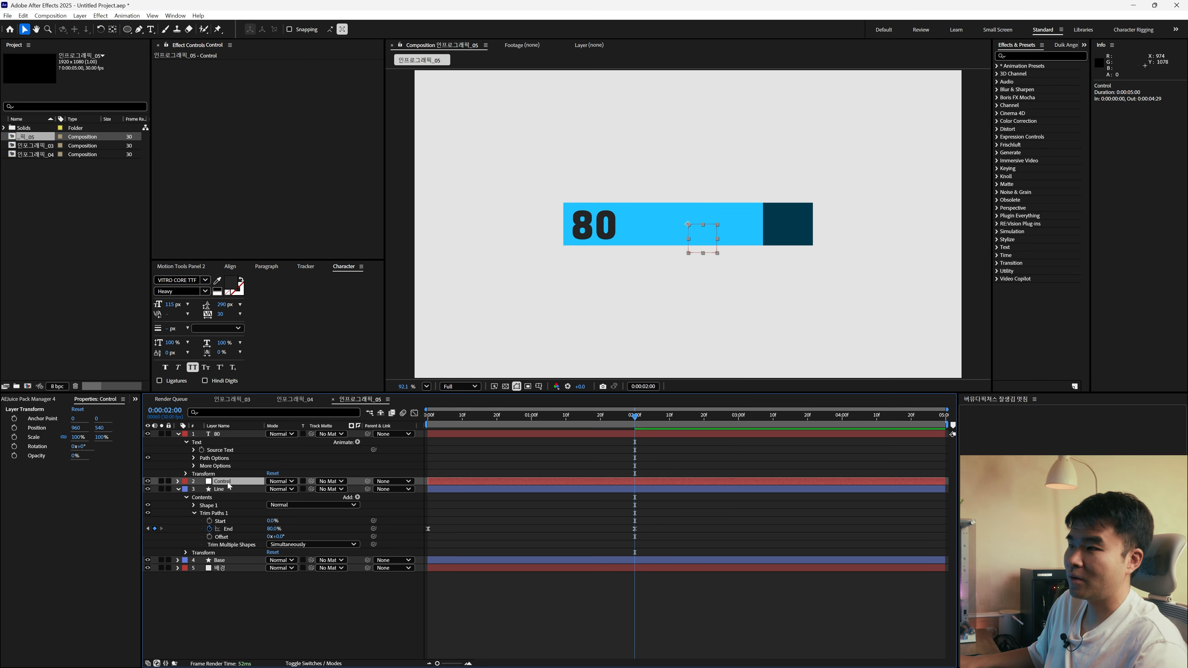
{"action": "key", "text": "ctrl+space"}
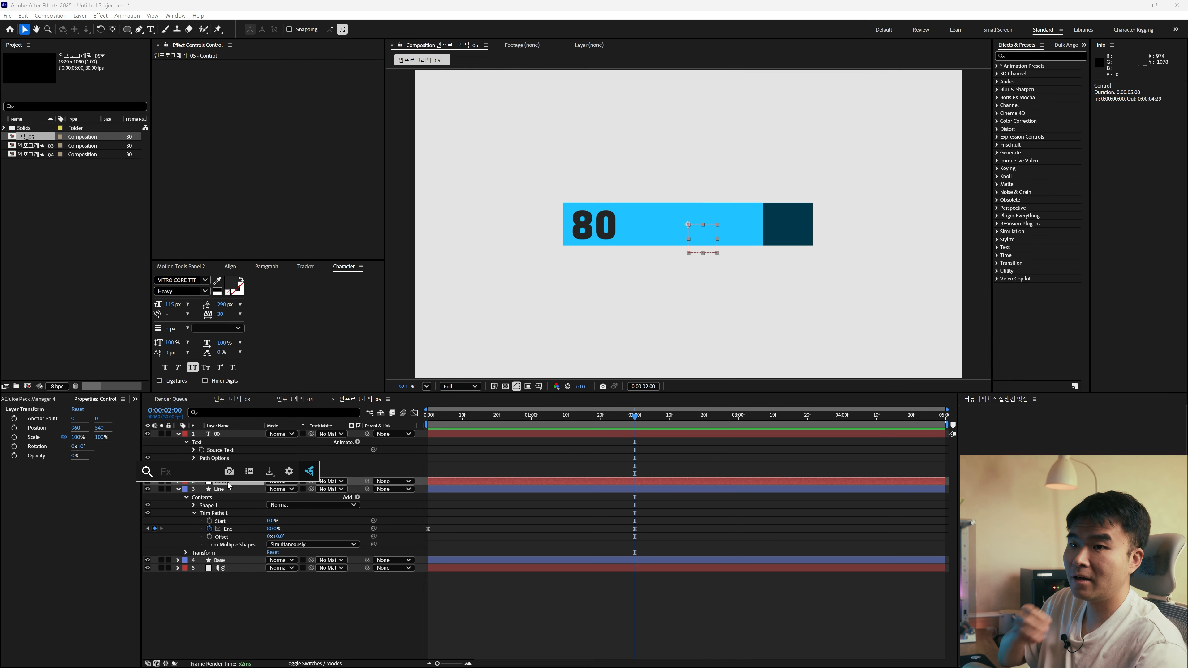
{"action": "type", "text": "sli"}
{"action": "key", "text": "Return"}
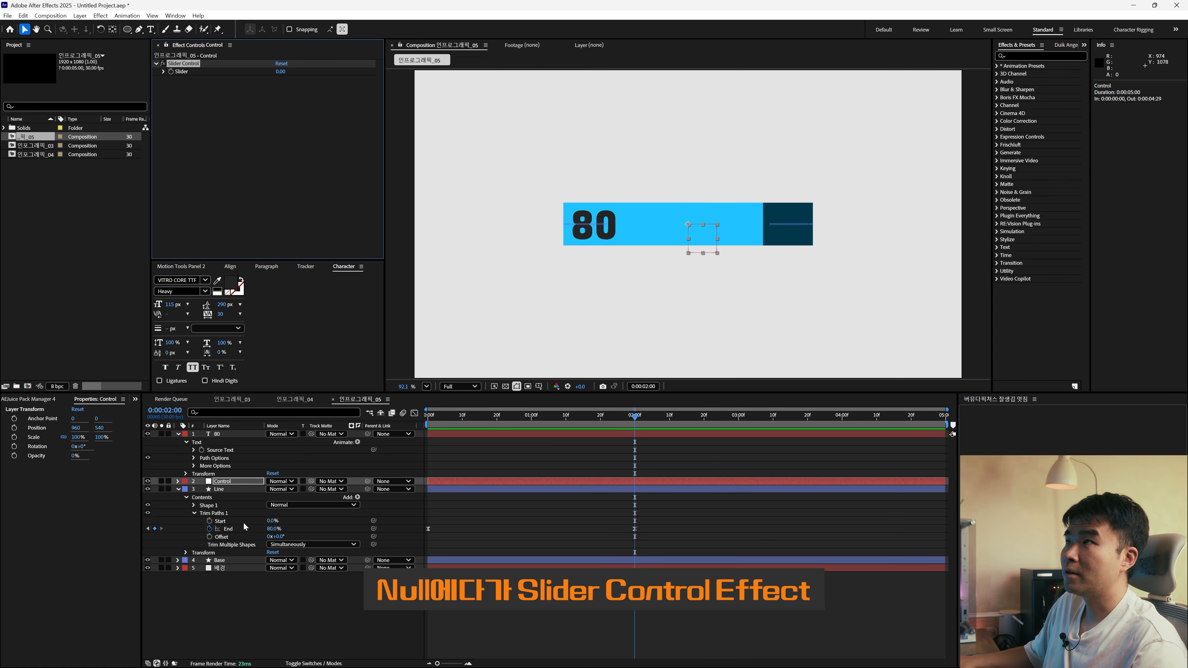
Step: Link the Line layer's Trim Paths End to Control's Slider, try the slider, and delete both End keyframes
{"action": "left_click", "coordinate": [236, 524]}
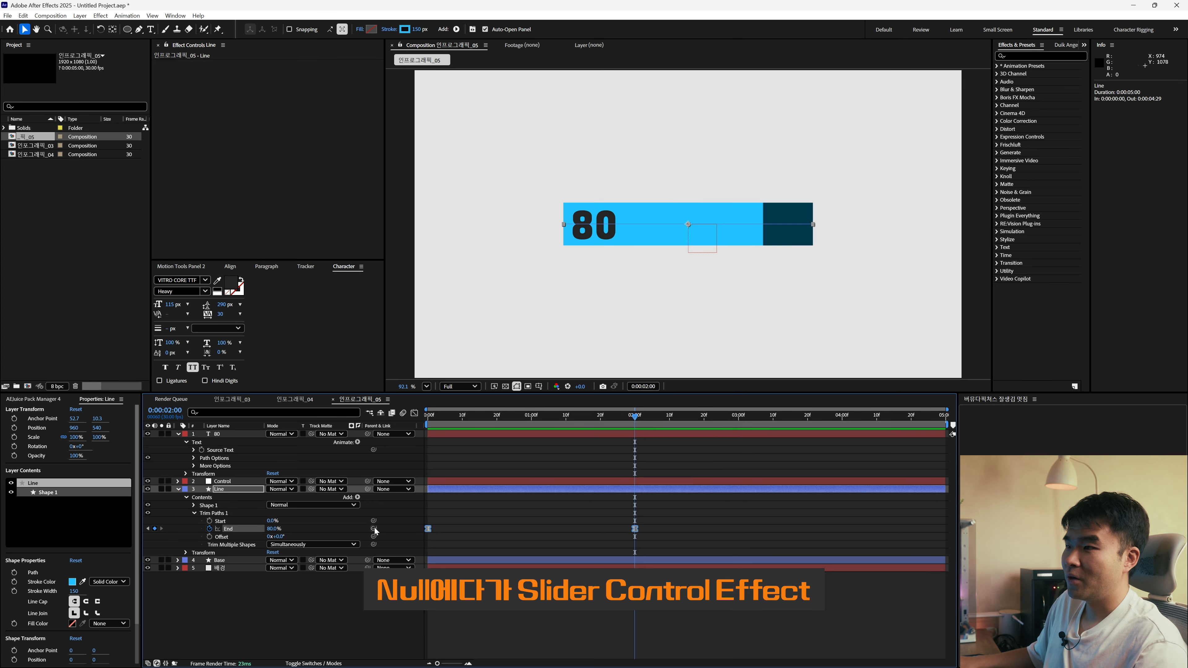
{"action": "mouse_move", "coordinate": [373, 528]}
{"action": "left_mouse_down"}
{"action": "mouse_move", "coordinate": [177, 132]}
{"action": "mouse_move", "coordinate": [361, 563]}
{"action": "mouse_move", "coordinate": [374, 529]}
{"action": "left_mouse_up"}
{"action": "left_click", "coordinate": [208, 482]}
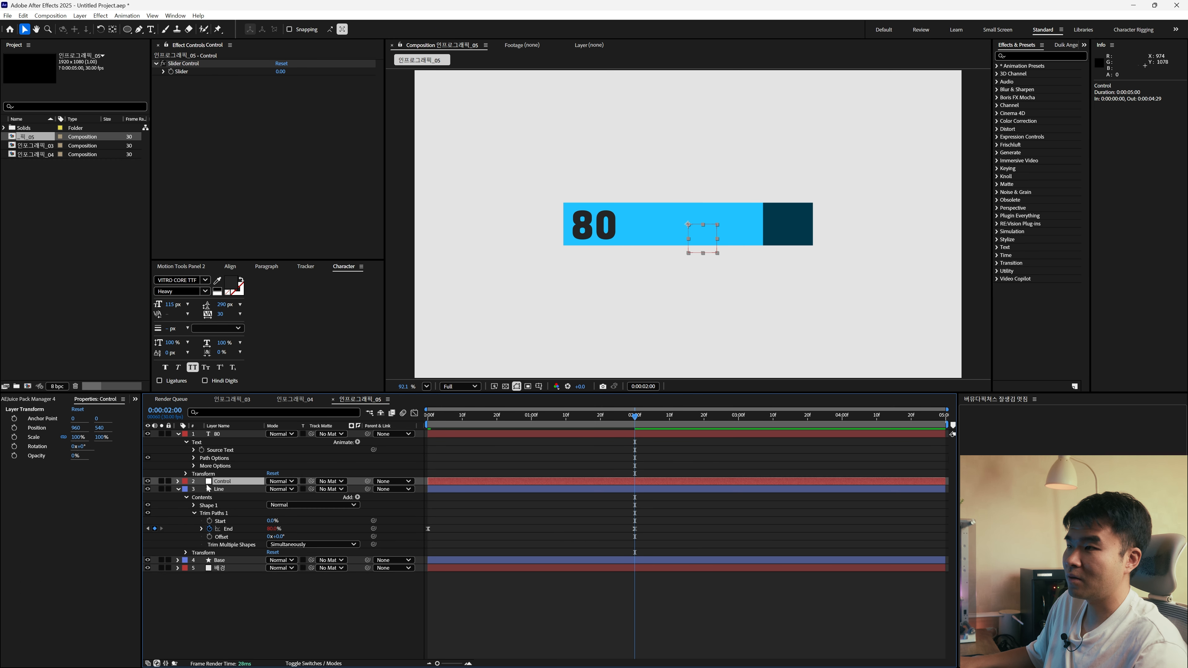
{"action": "left_click_drag", "start_coordinate": [373, 528], "coordinate": [200, 77]}
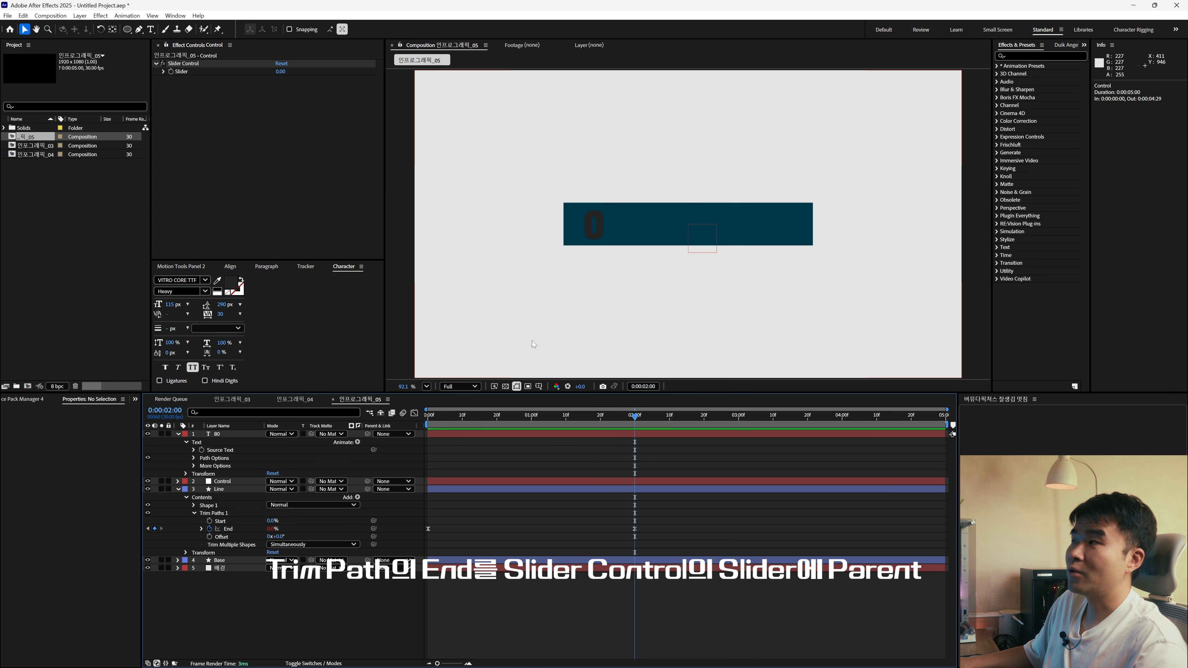
{"action": "left_click_drag", "start_coordinate": [281, 71], "coordinate": [270, 75]}
{"action": "left_click_drag", "start_coordinate": [683, 514], "coordinate": [414, 535]}
{"action": "key", "text": "Delete"}
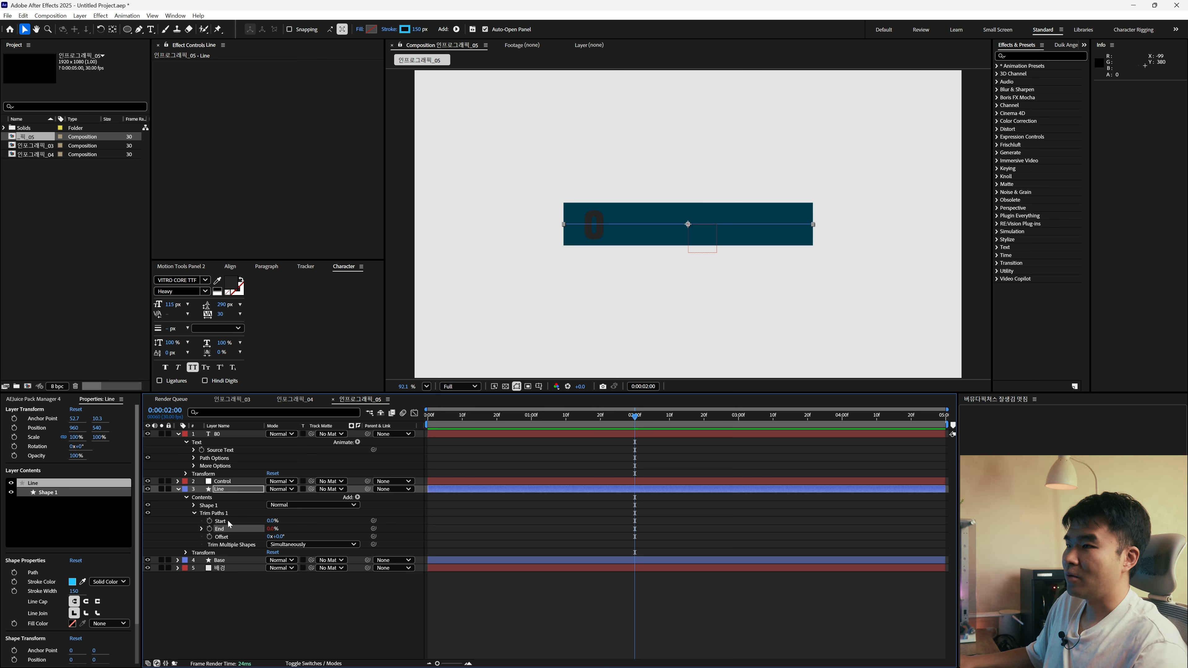
Step: Move Control to the top of the layer stack and keyframe its Slider at 0 on the first frame
{"action": "key", "text": "Home"}
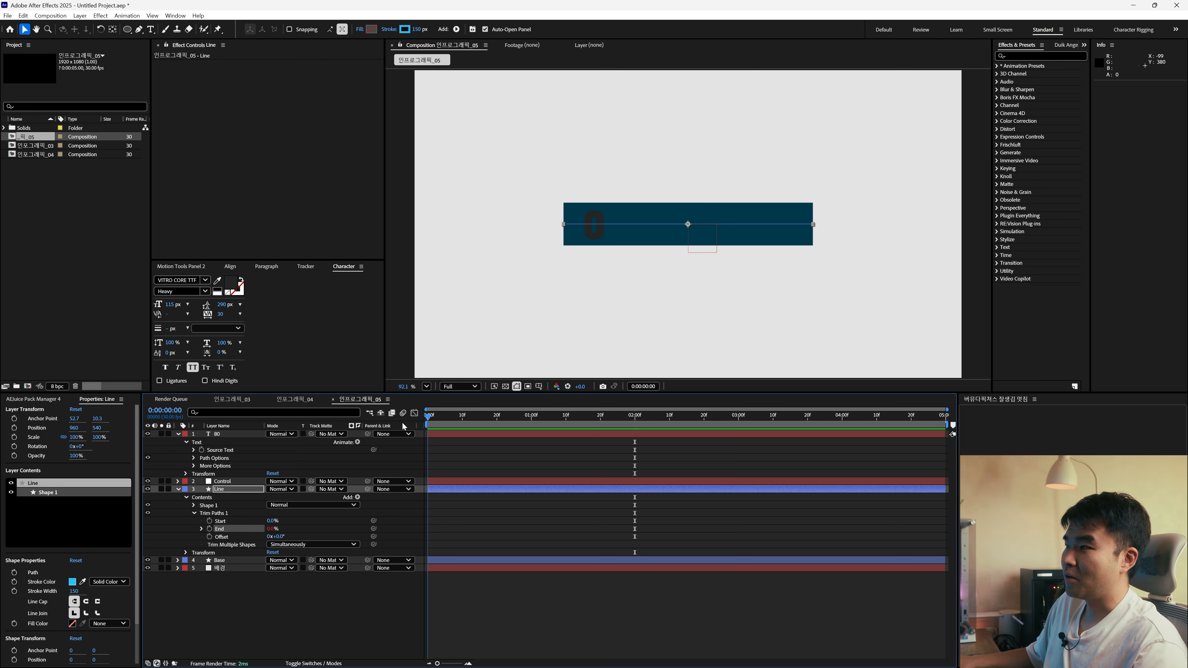
{"action": "left_click_drag", "start_coordinate": [222, 484], "coordinate": [232, 433]}
{"action": "left_click", "coordinate": [289, 80]}
{"action": "type", "text": "0"}
{"action": "key", "text": "Return"}
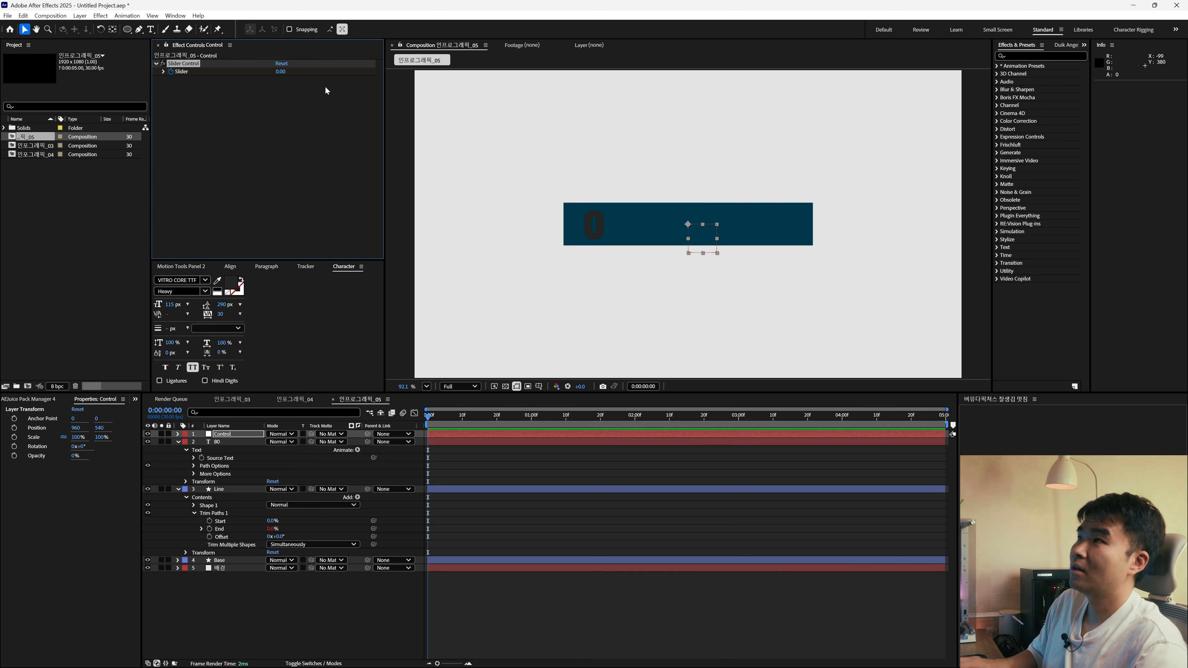
Step: Keyframe the Control null's Slider at 80 at 0:00:01:29
{"action": "left_click_drag", "start_coordinate": [677, 415], "coordinate": [634, 431]}
{"action": "left_click", "coordinate": [281, 72]}
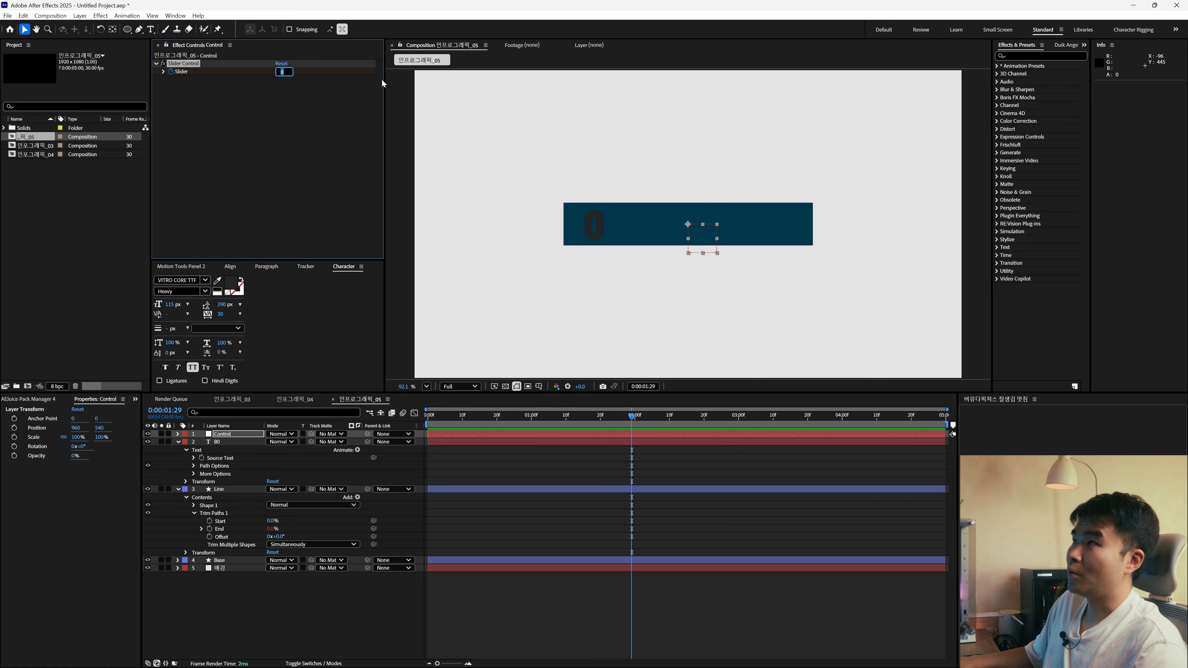
{"action": "type", "text": "80"}
{"action": "key", "text": "Return"}
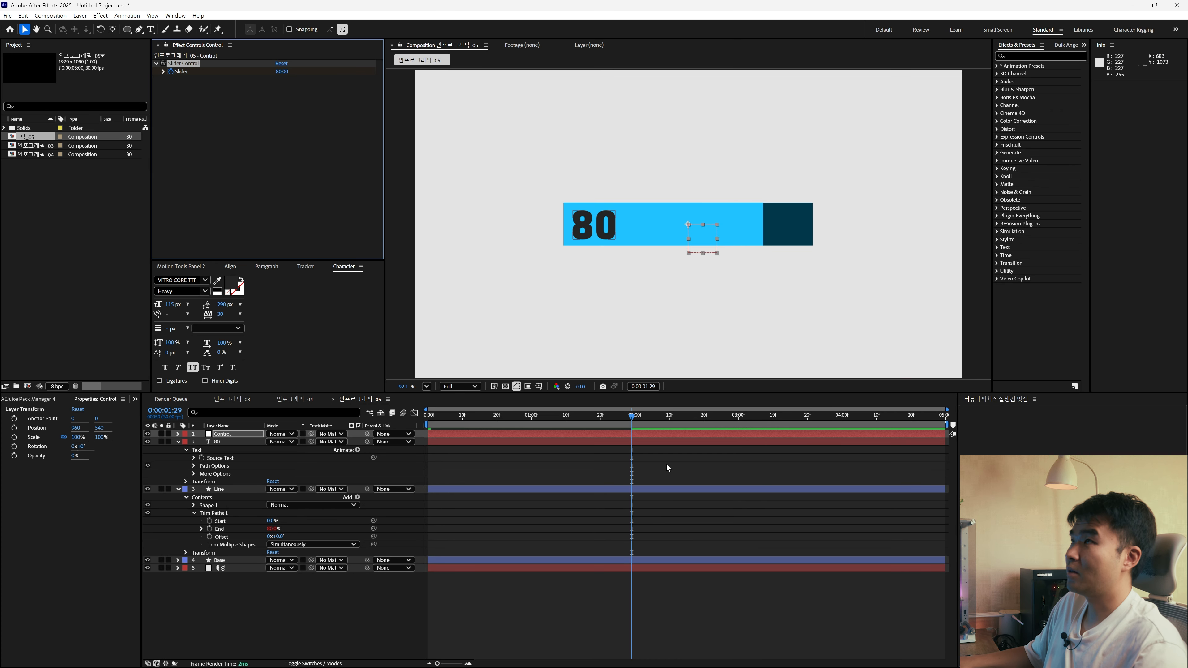
Step: Reveal Control's Slider keyframes, ease both of them with Motion Tools, and scrub through the animation
{"action": "key", "text": "u"}
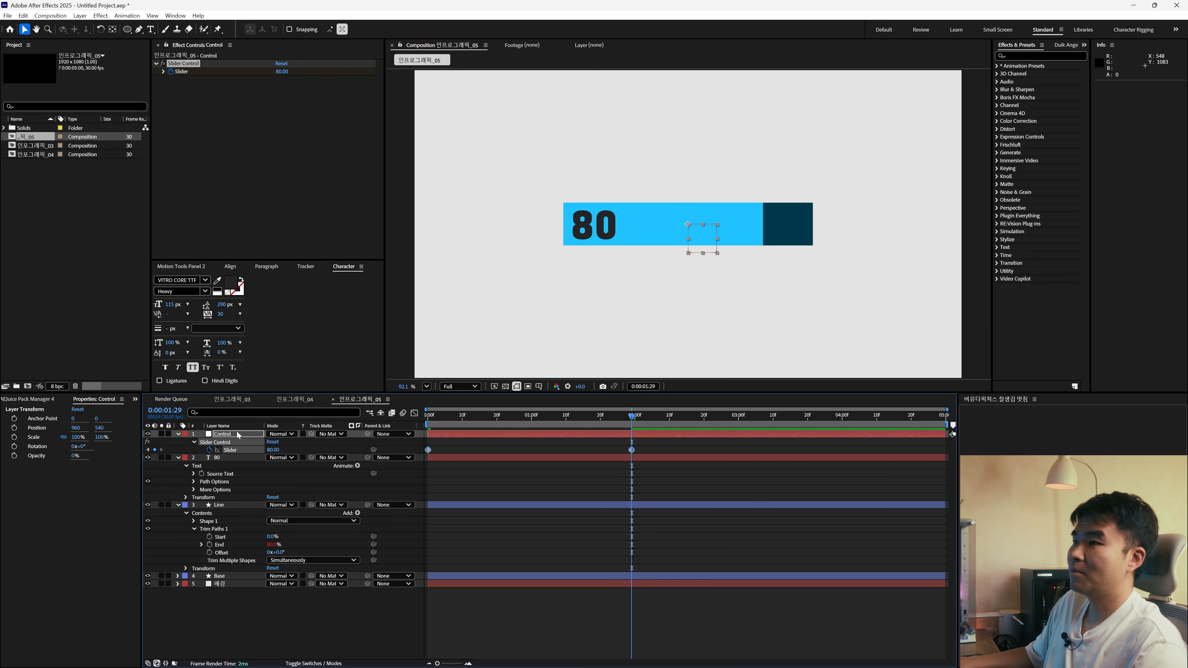
{"action": "left_click", "coordinate": [181, 266]}
{"action": "left_click", "coordinate": [163, 325]}
{"action": "key", "text": "Home"}
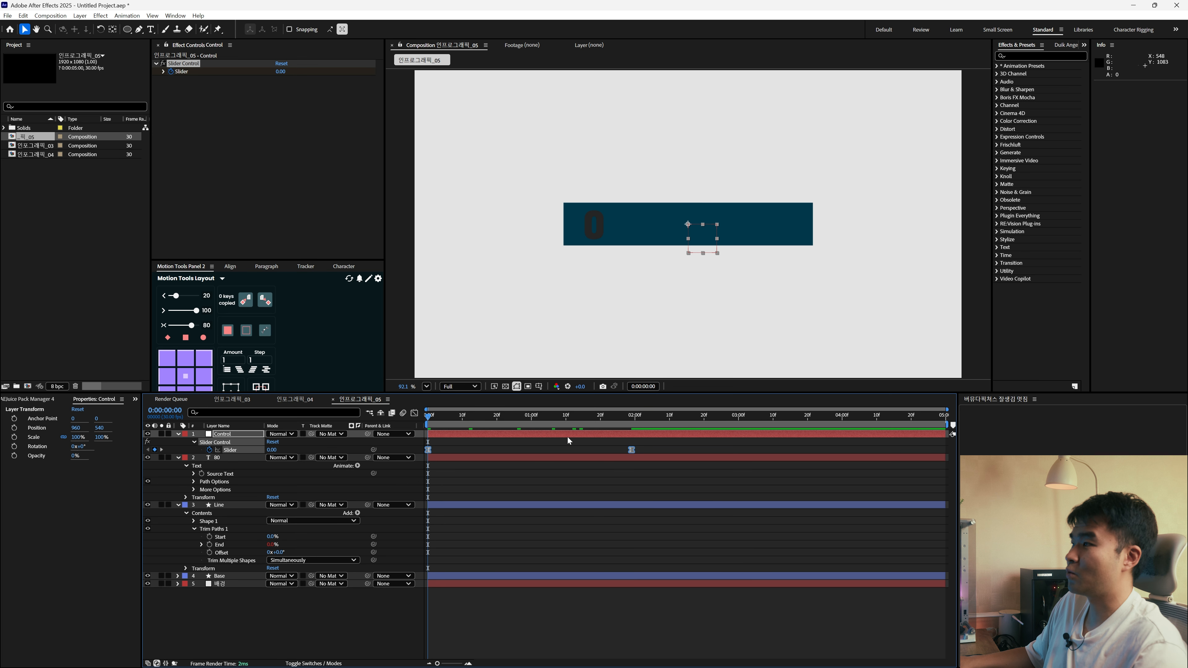
{"action": "left_click_drag", "start_coordinate": [428, 416], "coordinate": [658, 457]}
{"action": "left_click_drag", "start_coordinate": [554, 449], "coordinate": [593, 452]}
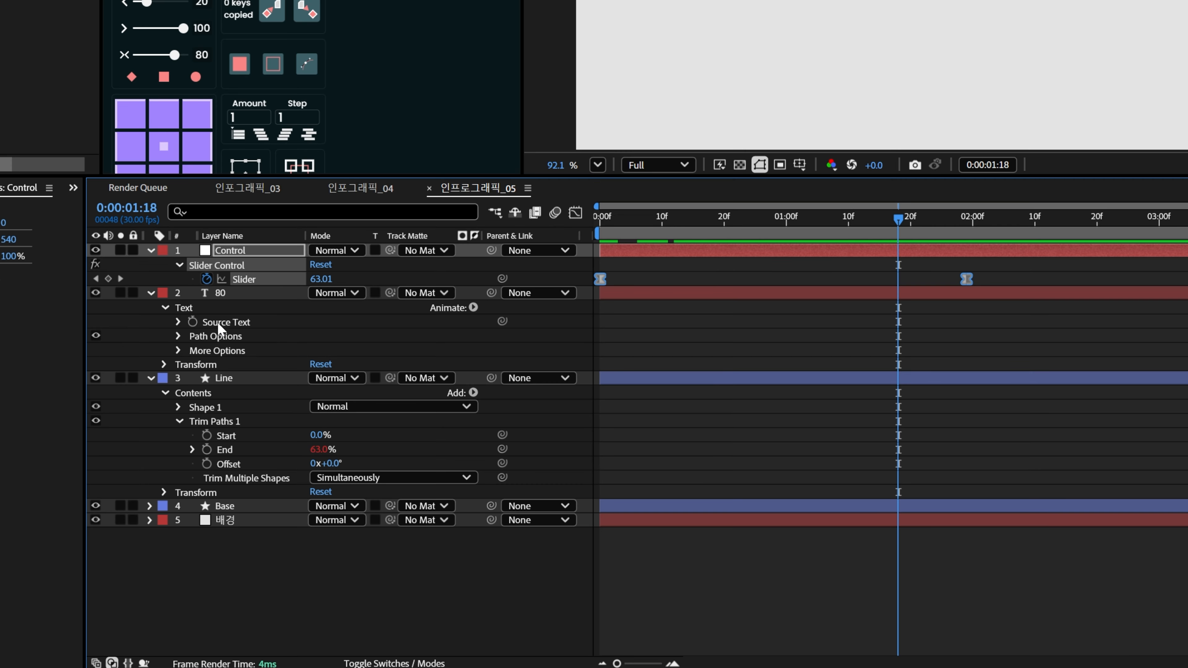
Step: Wrap the 80 text layer's Source Text expression in Math.round() and scrub the timeline to check the whole numbers
{"action": "left_click", "coordinate": [218, 457]}
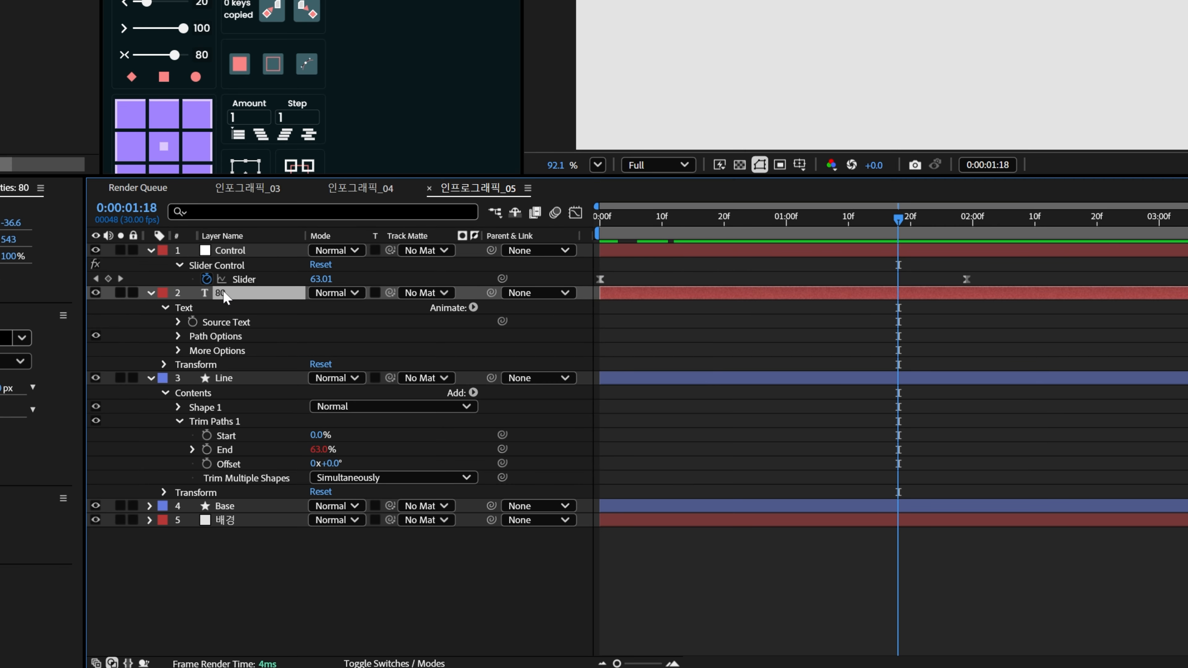
{"action": "key", "text": "e"}
{"action": "key", "text": "e"}
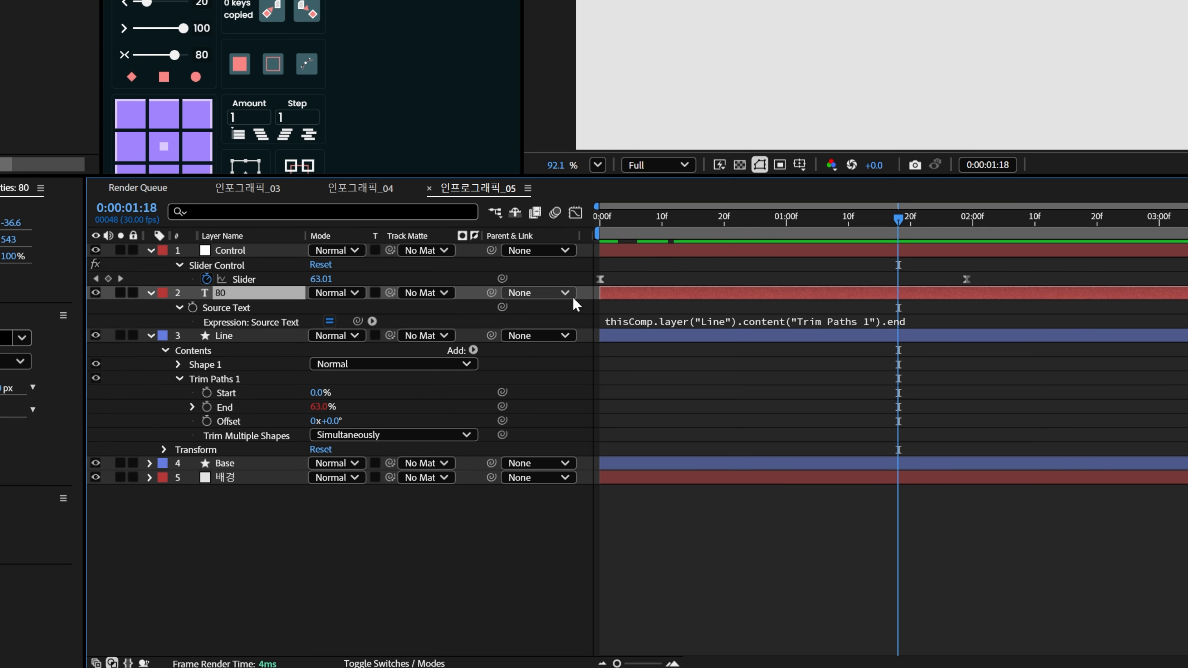
{"action": "left_click", "coordinate": [641, 315]}
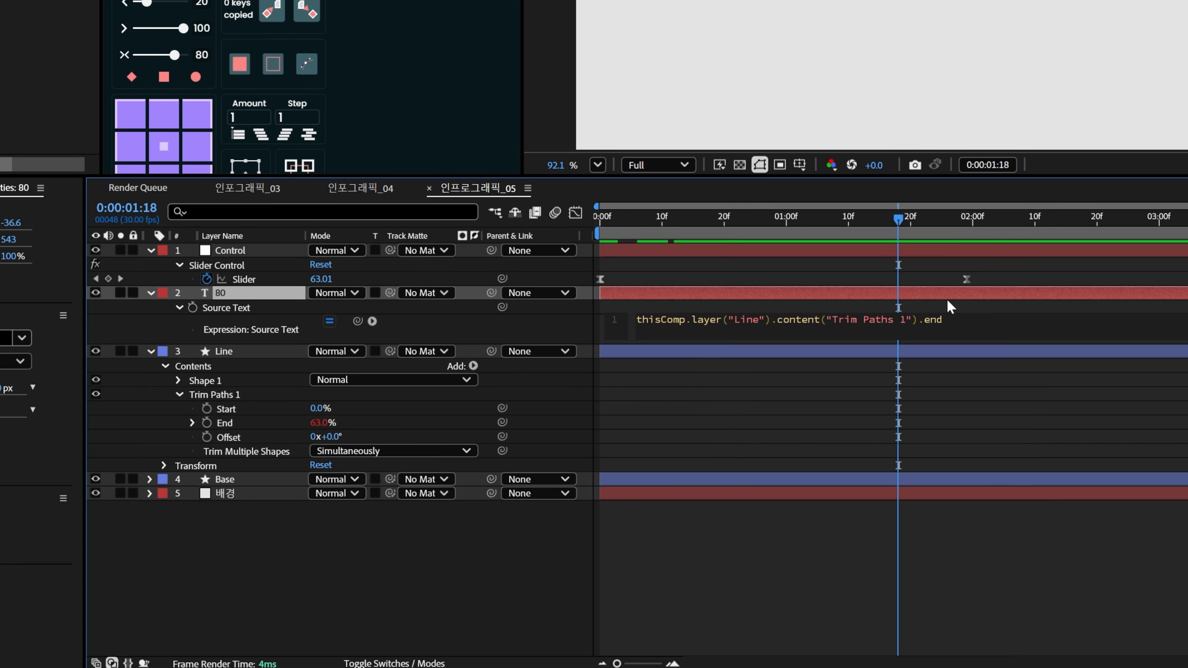
{"action": "type", "text": "Math."}
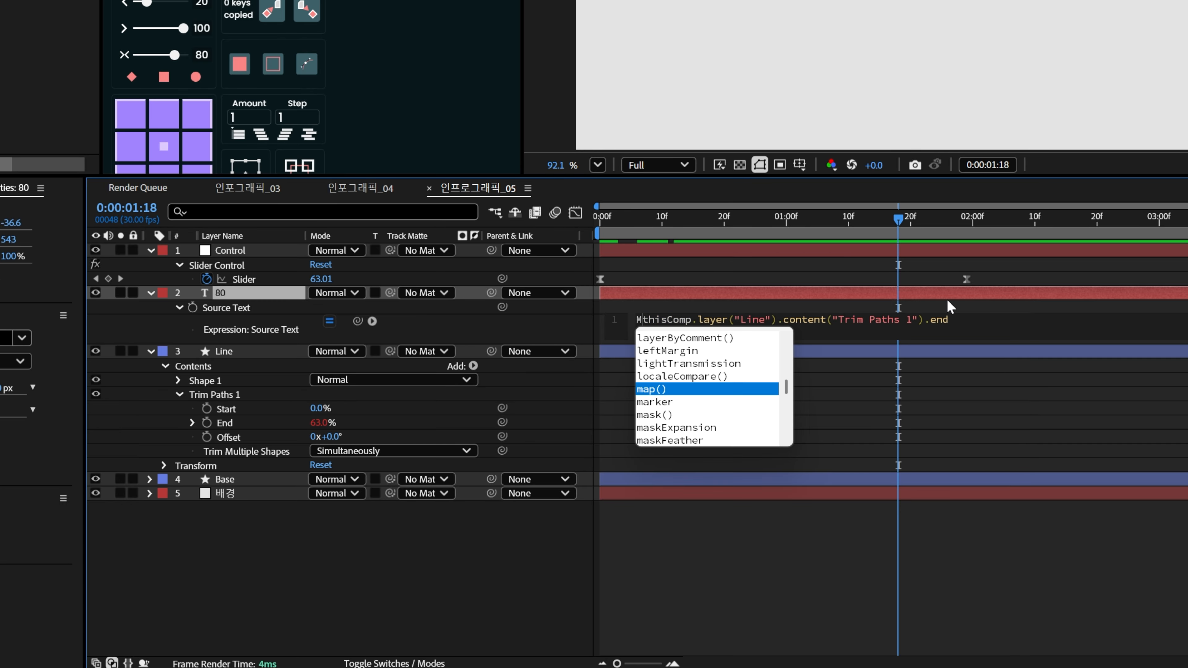
{"action": "type", "text": "round("}
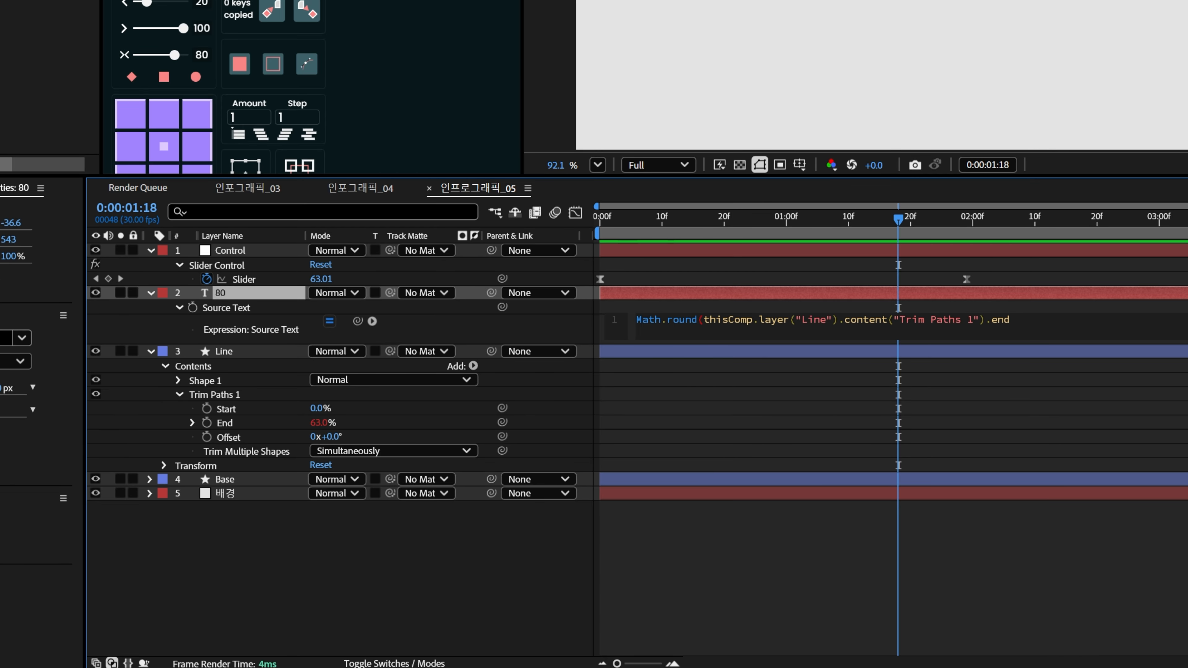
{"action": "type", "text": ")"}
{"action": "left_click", "coordinate": [1073, 411]}
{"action": "left_click_drag", "start_coordinate": [840, 228], "coordinate": [974, 238]}
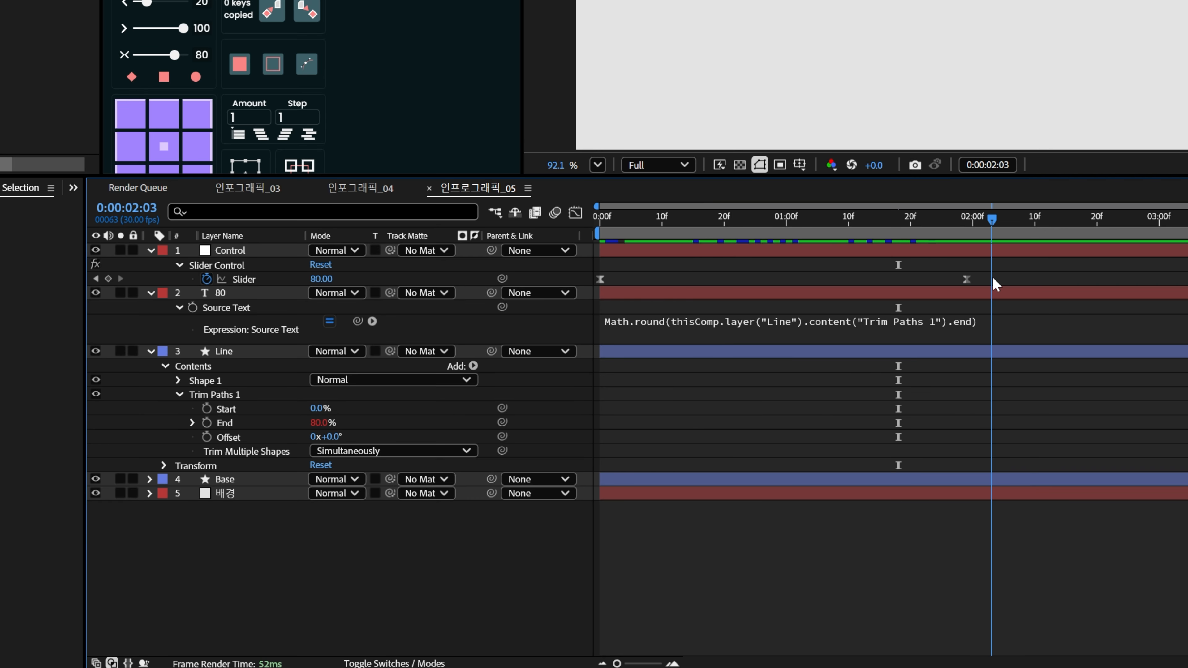
Step: Append +"%" to the 80 text layer's Source Text expression and scrub through the timeline
{"action": "left_click", "coordinate": [1063, 322]}
{"action": "left_click", "coordinate": [1071, 322]}
{"action": "type", "text": "+\"%"}
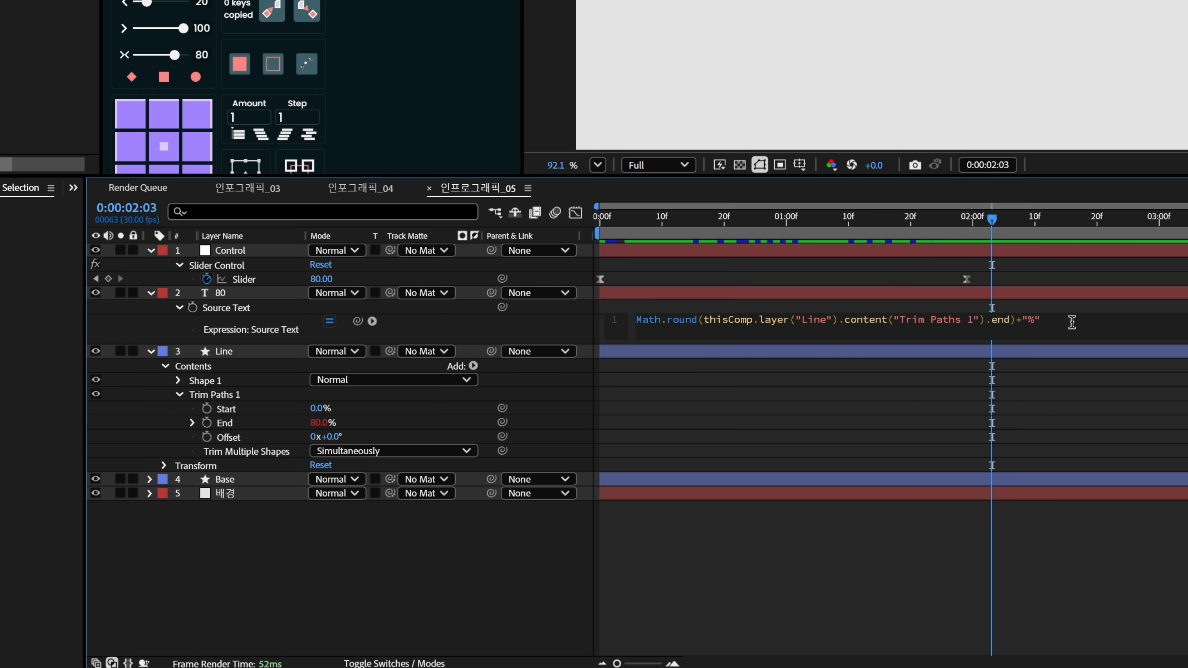
{"action": "left_click", "coordinate": [1072, 407]}
{"action": "left_click_drag", "start_coordinate": [992, 222], "coordinate": [1078, 231]}
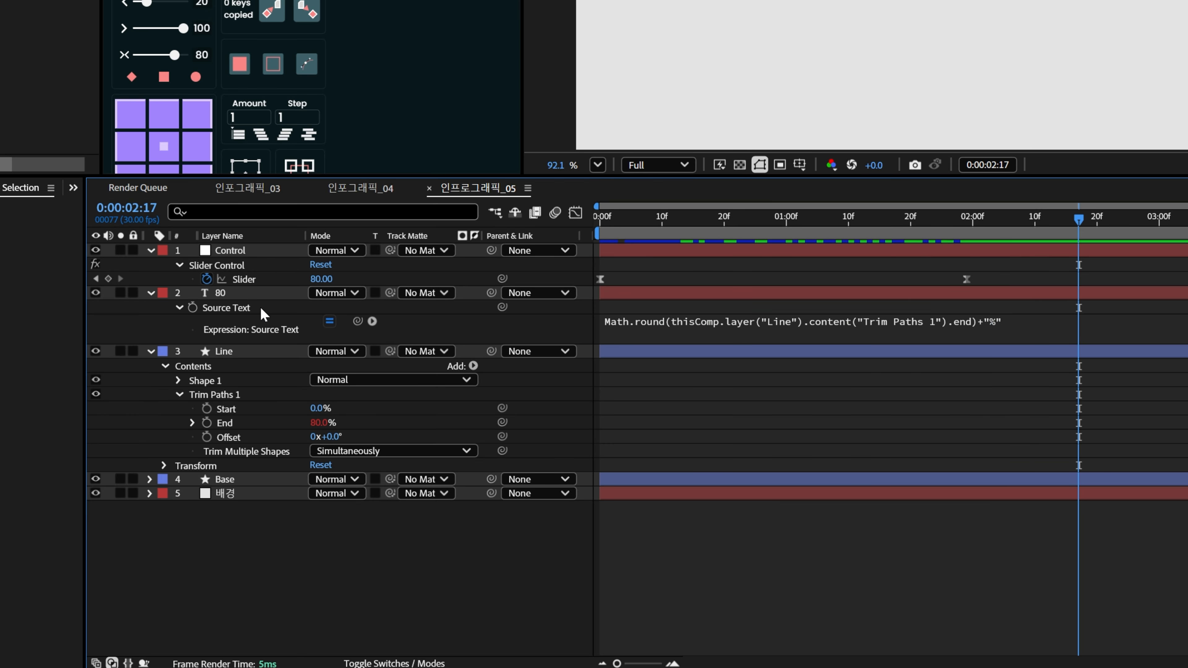
Step: Move the percentage text horizontally to the middle of the bar, at about X 889
{"action": "left_click", "coordinate": [234, 294]}
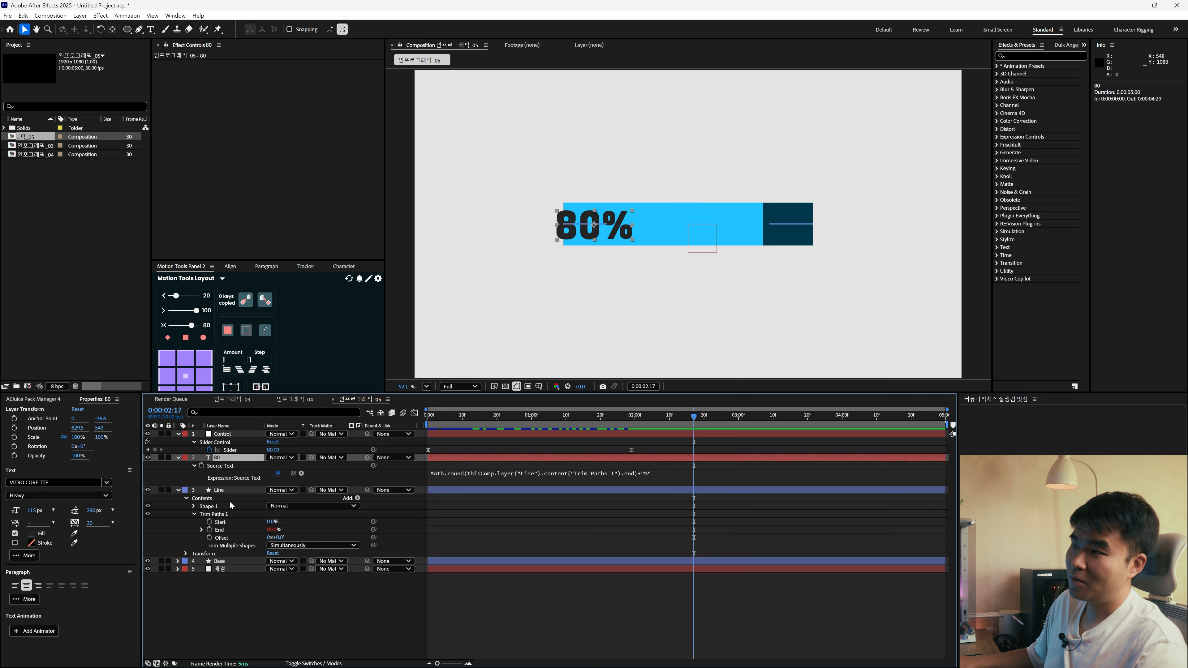
{"action": "left_click", "coordinate": [225, 433]}
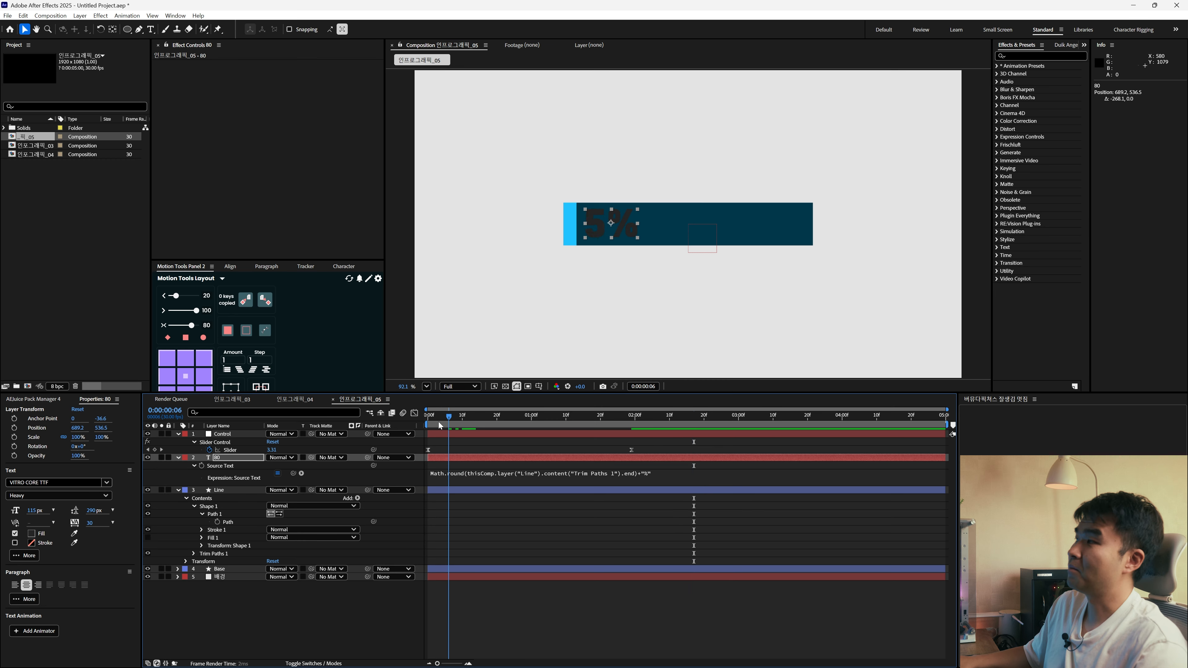
{"action": "left_click_drag", "start_coordinate": [438, 421], "coordinate": [569, 425]}
{"action": "left_click_drag", "start_coordinate": [630, 229], "coordinate": [700, 229]}
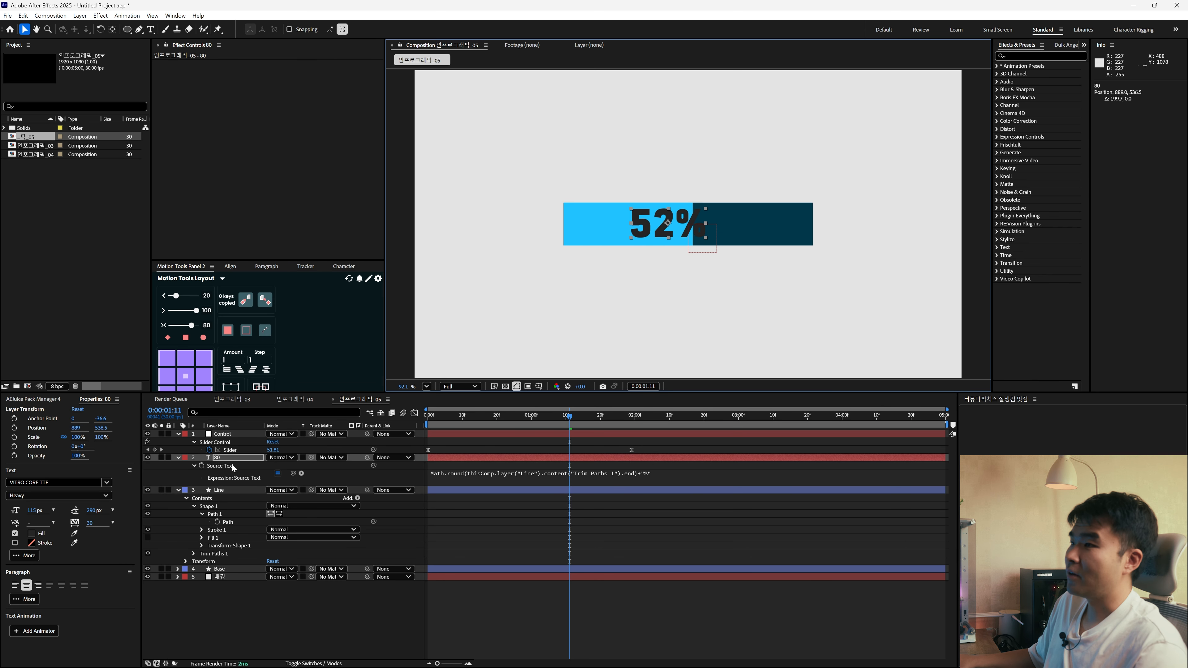
Step: Collapse the layer properties and create a Trace Path null from the Line layer's Path 1 using the Create Nulls From Paths script
{"action": "left_click", "coordinate": [178, 458]}
{"action": "left_click", "coordinate": [178, 465]}
{"action": "left_click", "coordinate": [179, 433]}
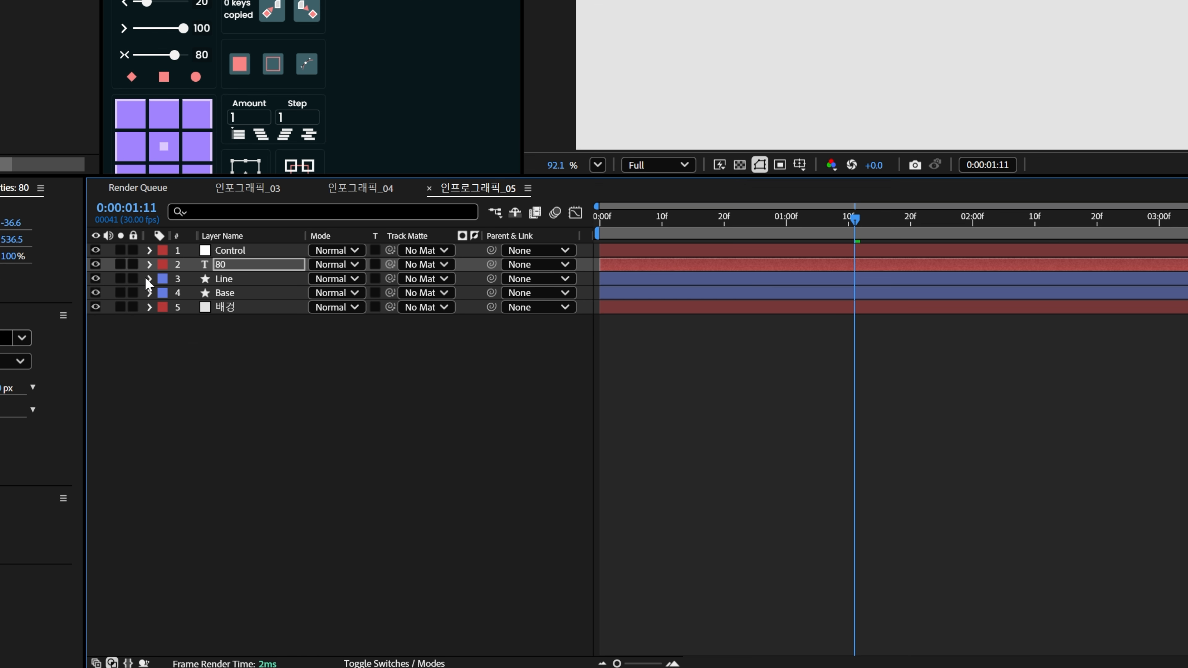
{"action": "left_click", "coordinate": [146, 278]}
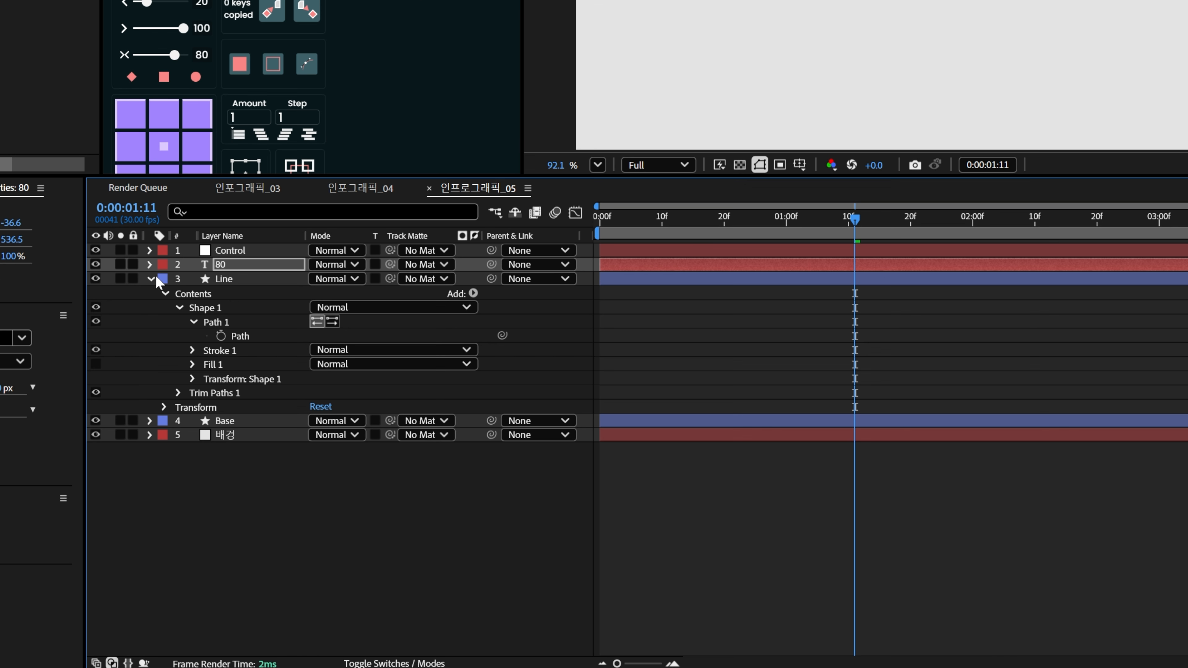
{"action": "left_click", "coordinate": [230, 281]}
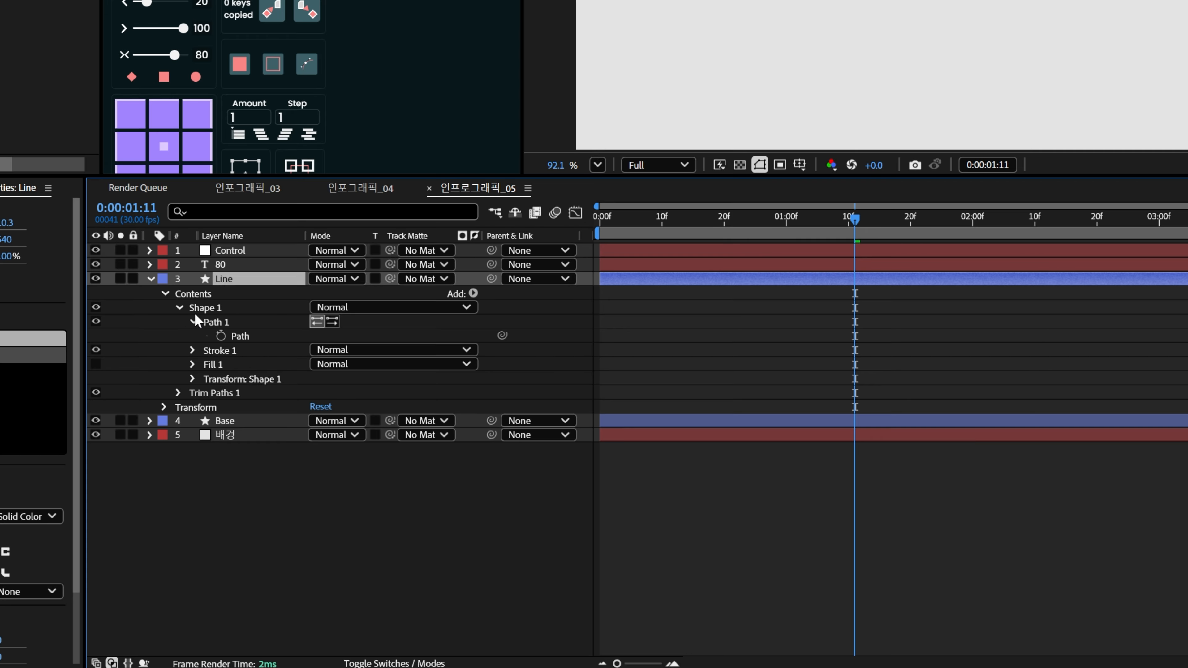
{"action": "left_click", "coordinate": [257, 337]}
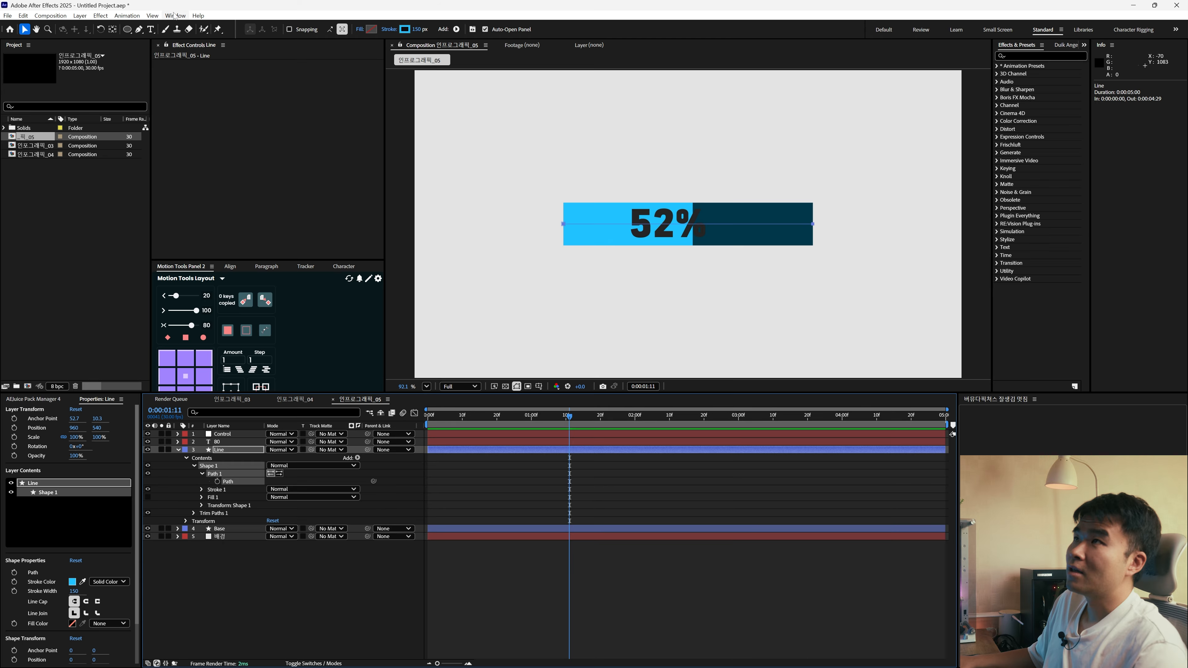
{"action": "left_click", "coordinate": [175, 15]}
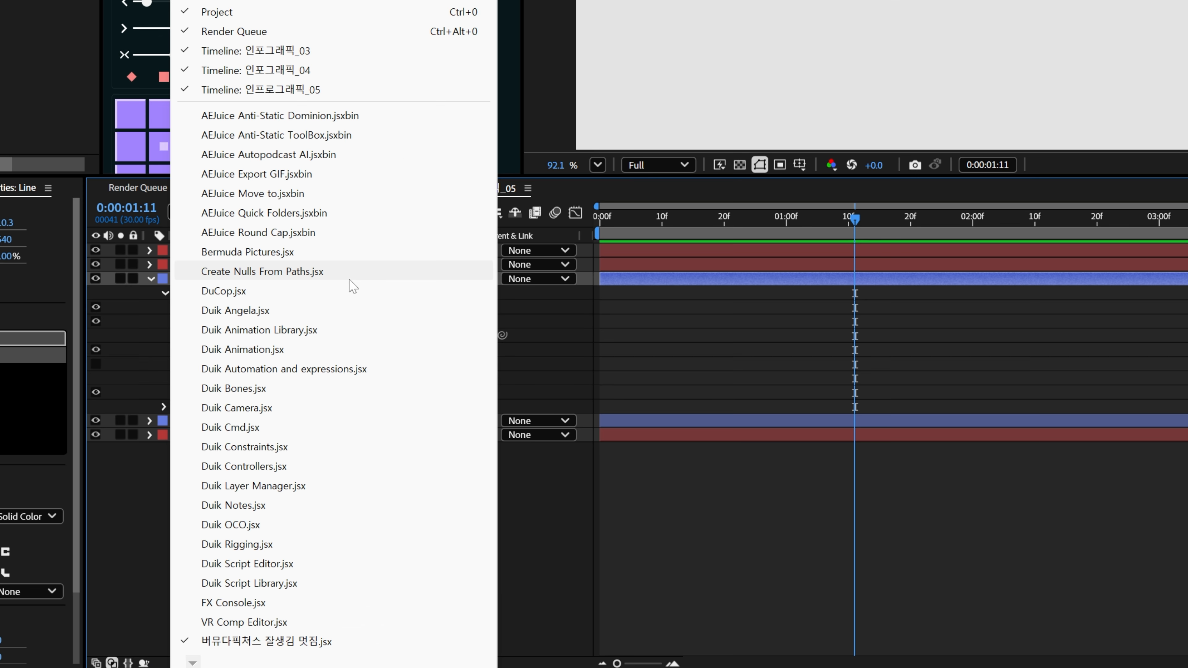
{"action": "left_click", "coordinate": [283, 276]}
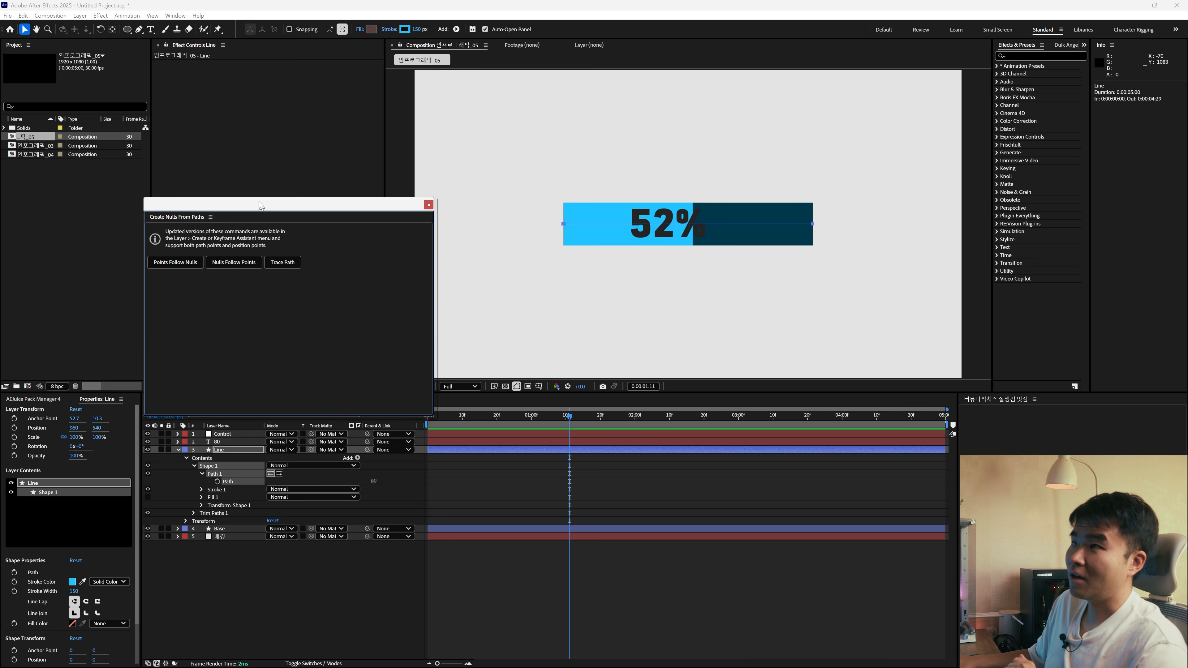
{"action": "left_click_drag", "start_coordinate": [256, 196], "coordinate": [244, 146]}
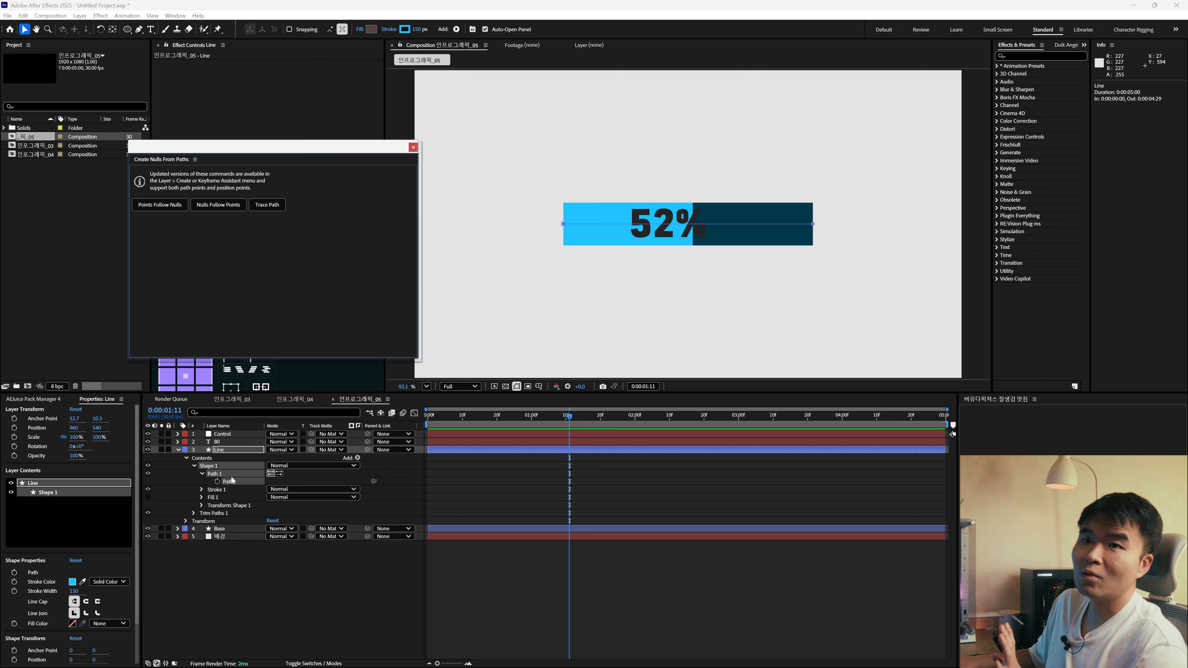
{"action": "left_click", "coordinate": [267, 205]}
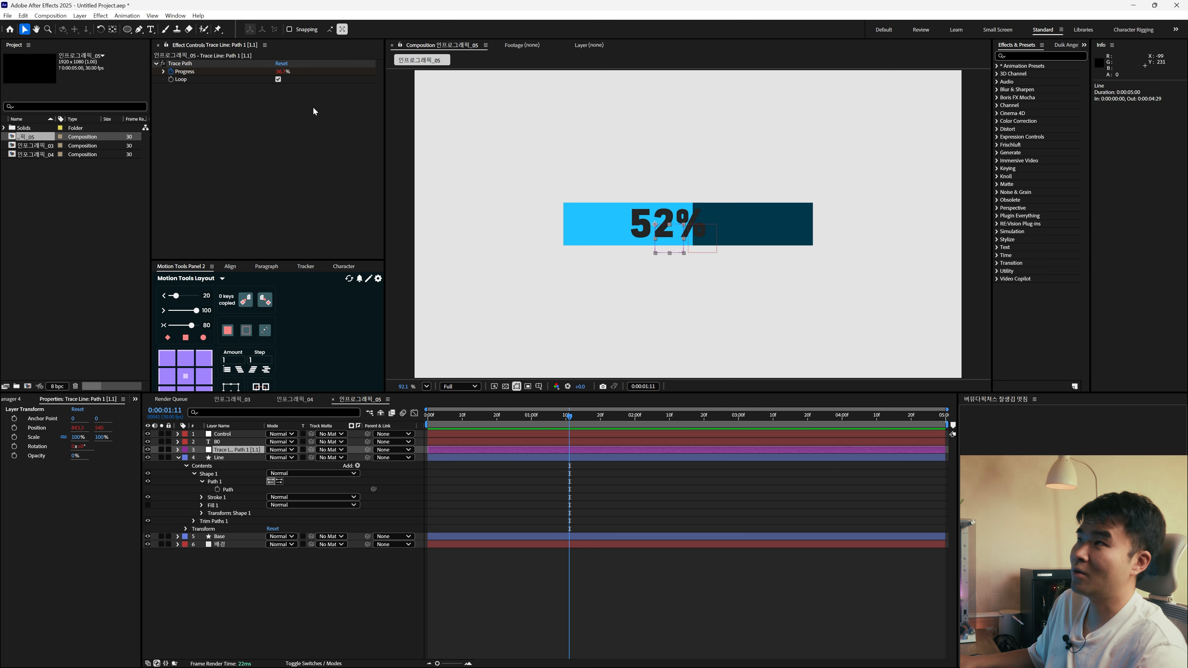
Step: Turn off Loop in the null's Trace Path effect and remove all Progress keyframes
{"action": "left_click_drag", "start_coordinate": [510, 415], "coordinate": [620, 435]}
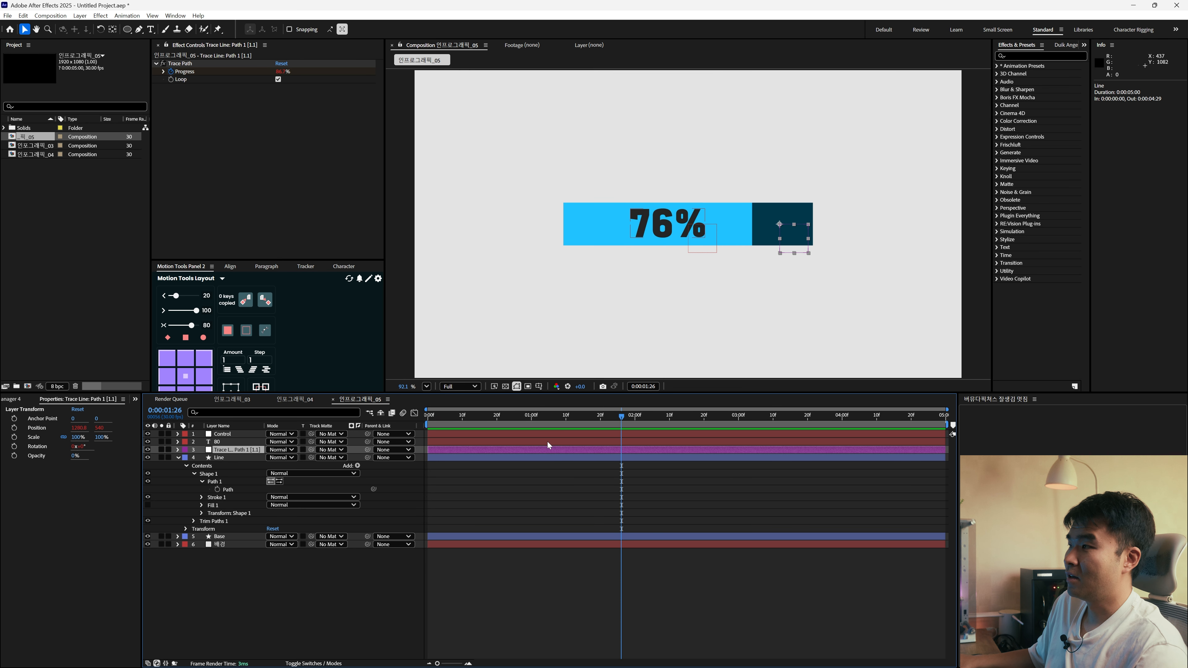
{"action": "key", "text": "u"}
{"action": "left_click", "coordinate": [532, 419]}
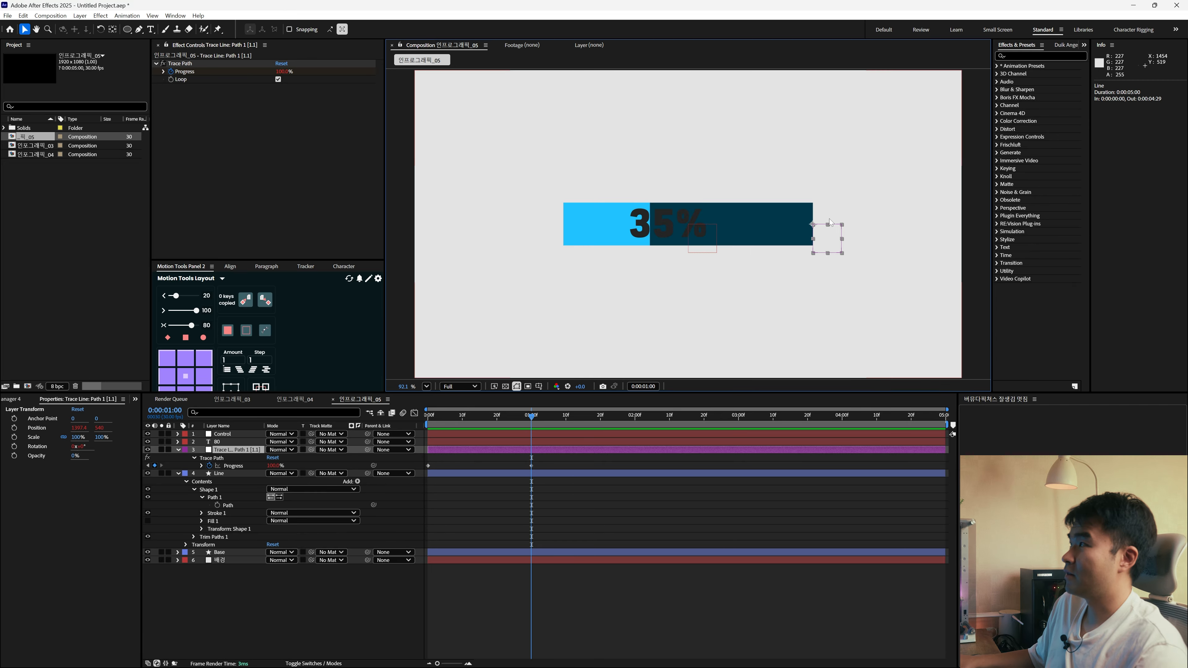
{"action": "left_click", "coordinate": [278, 80]}
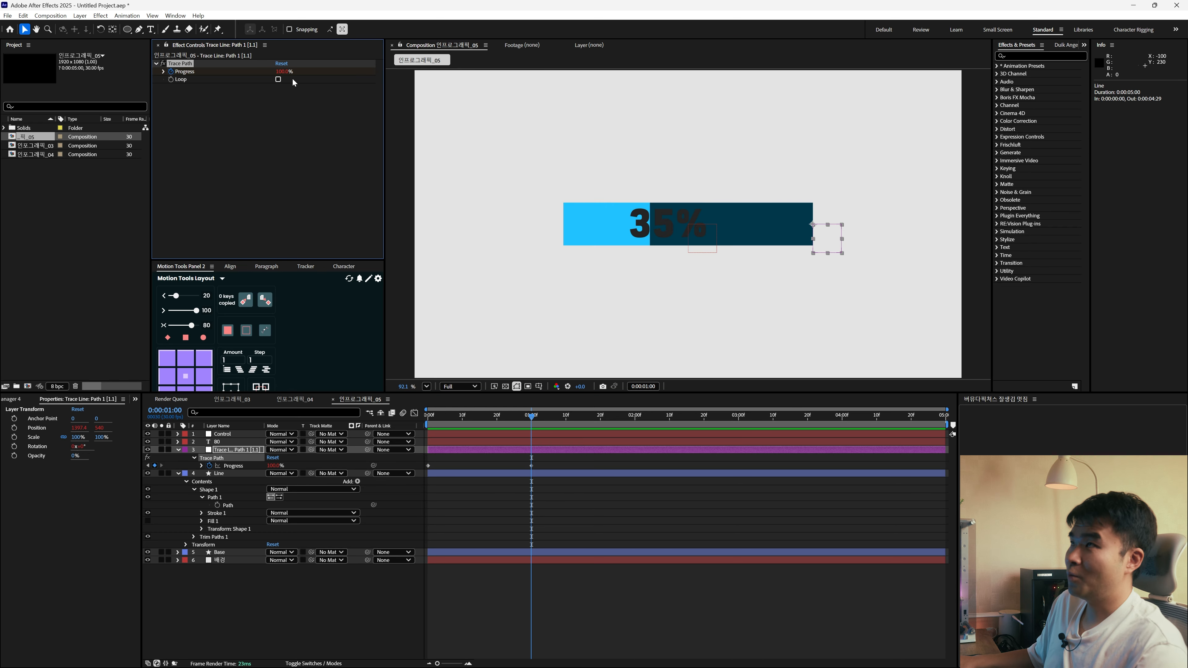
{"action": "left_click", "coordinate": [169, 71]}
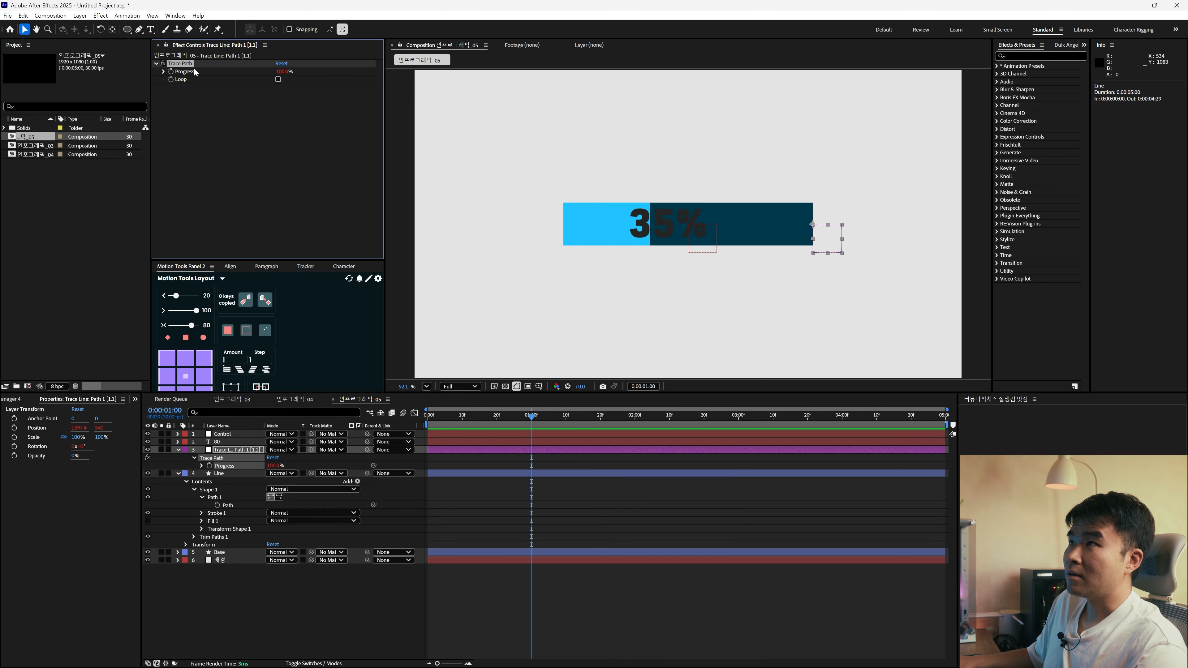
{"action": "left_click", "coordinate": [164, 72]}
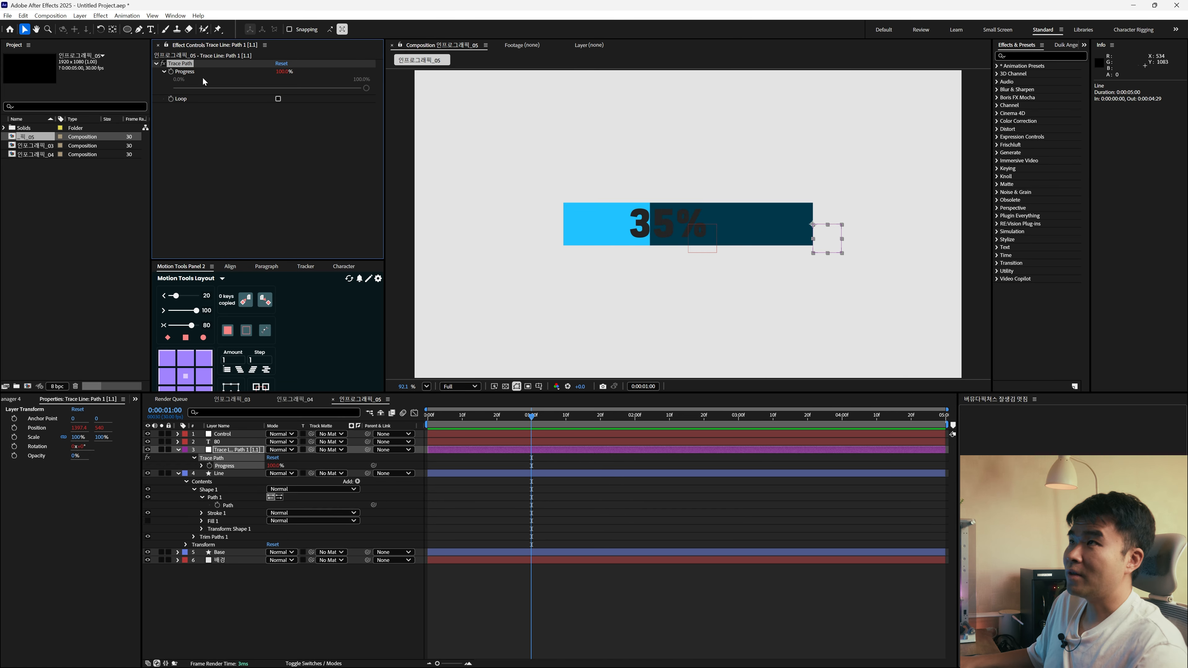
Step: Link Trace Path's Progress to the Control layer's Slider with the pick whip and scrub to 0:00:00:14
{"action": "left_click", "coordinate": [209, 465], "text": "alt"}
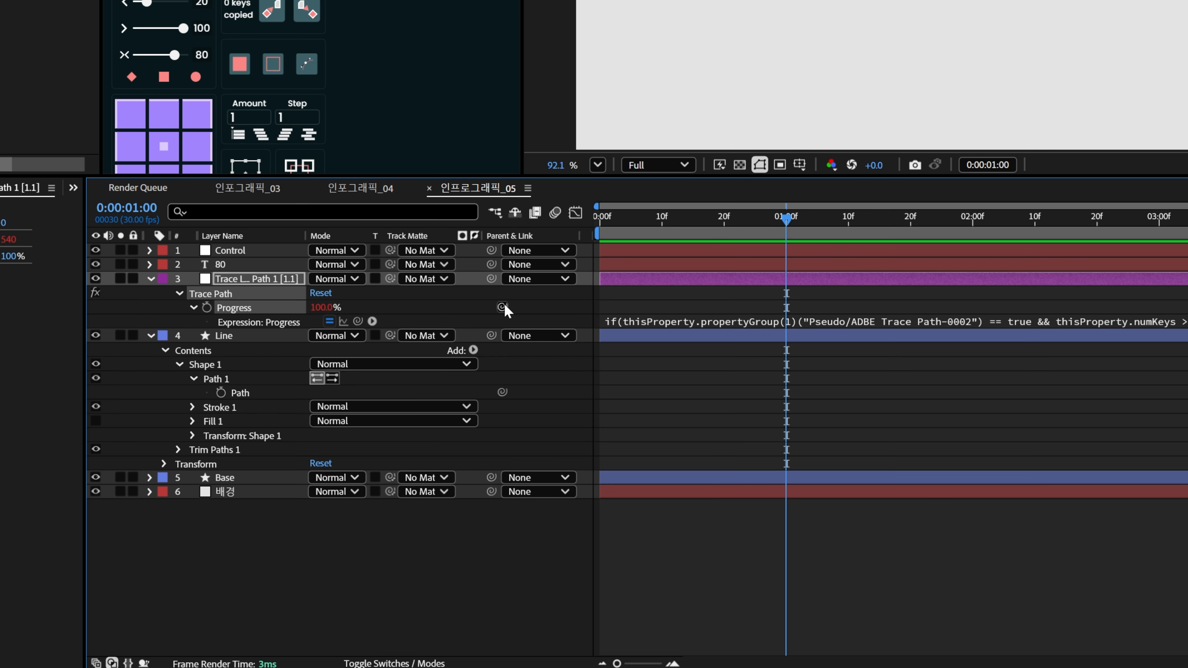
{"action": "left_click", "coordinate": [270, 254]}
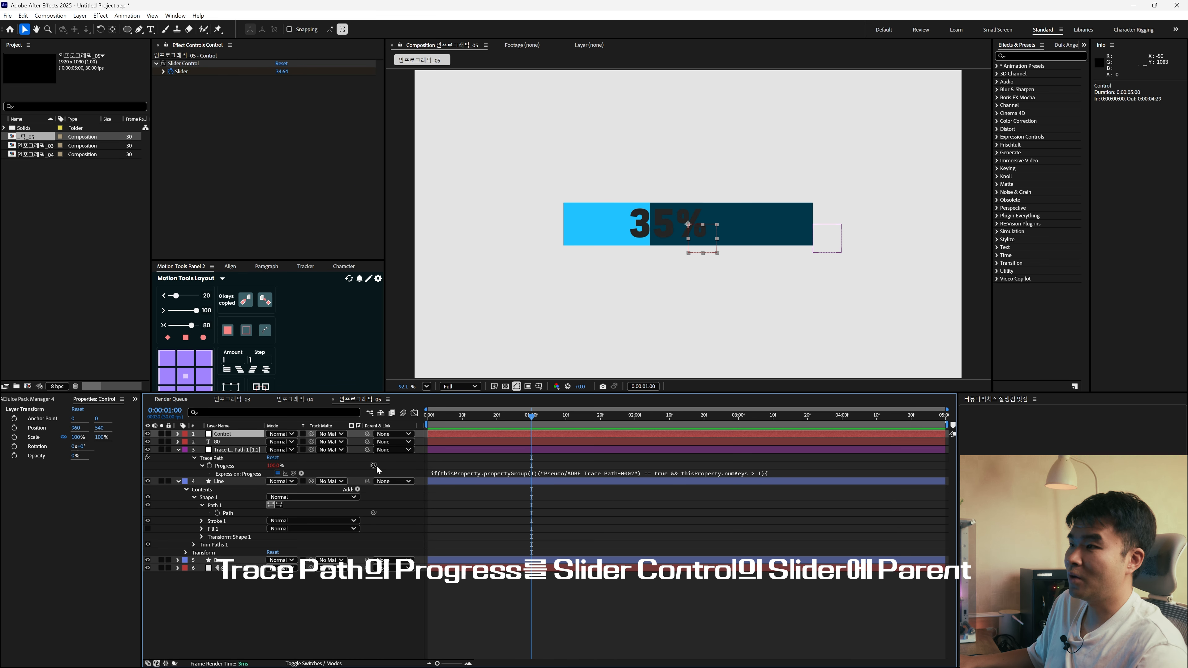
{"action": "left_click_drag", "start_coordinate": [373, 465], "coordinate": [202, 75]}
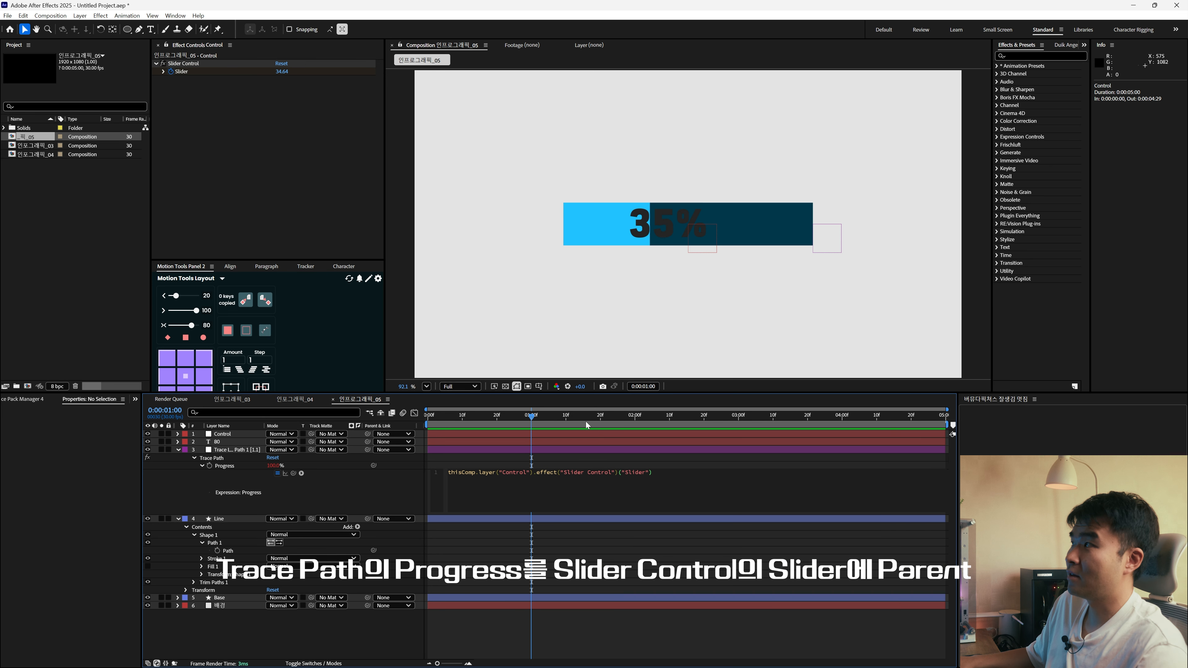
{"action": "left_click_drag", "start_coordinate": [533, 426], "coordinate": [477, 430]}
Step: Set the Trace Line null's layer label colour to Cyan and deselect the layer
{"action": "left_click", "coordinate": [185, 450]}
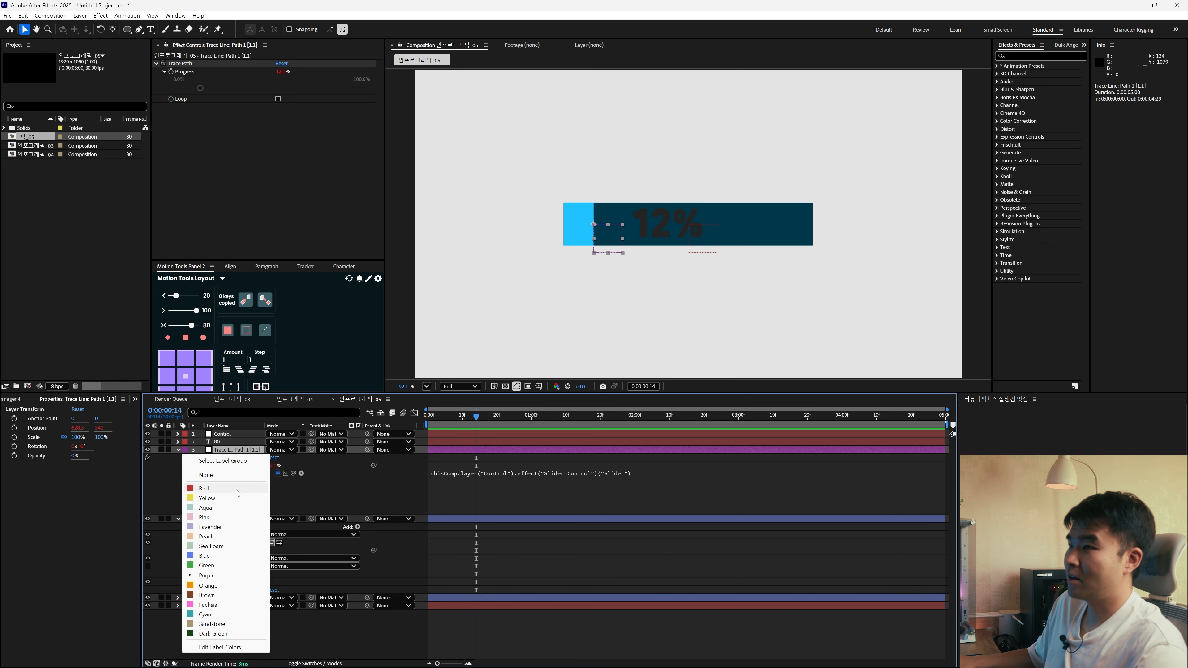
{"action": "left_click", "coordinate": [234, 490]}
{"action": "left_click", "coordinate": [184, 449]}
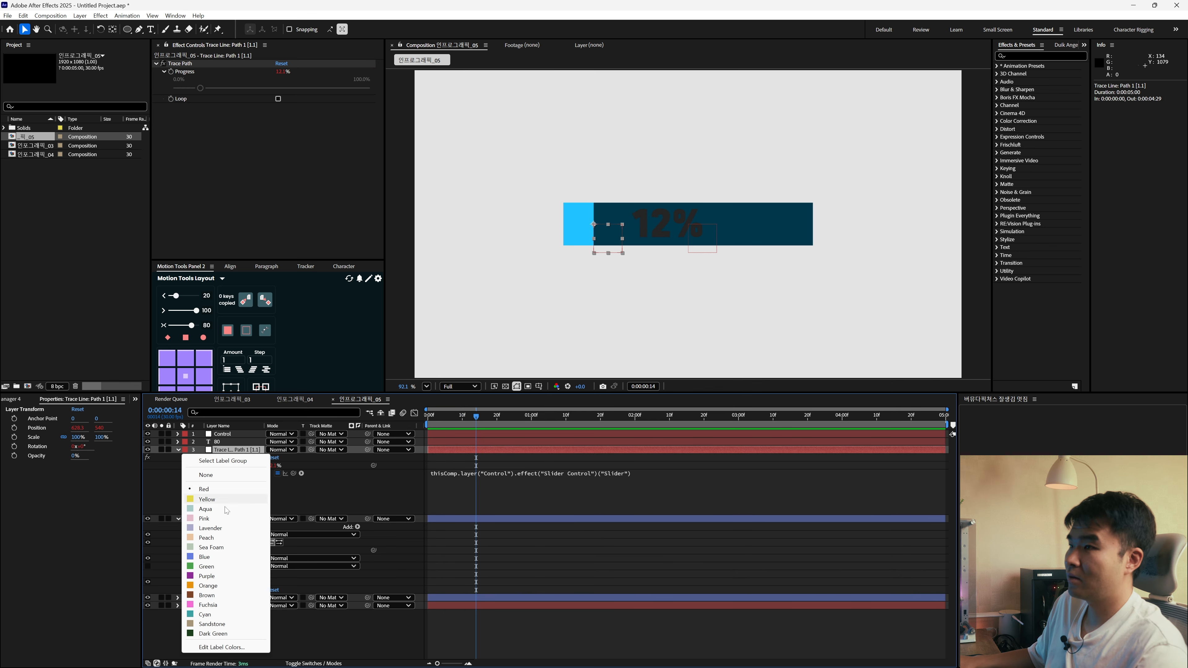
{"action": "left_click", "coordinate": [219, 616]}
{"action": "left_click", "coordinate": [590, 538]}
{"action": "scroll", "coordinate": [552, 212], "scroll_direction": "up", "scroll_amount": 4}
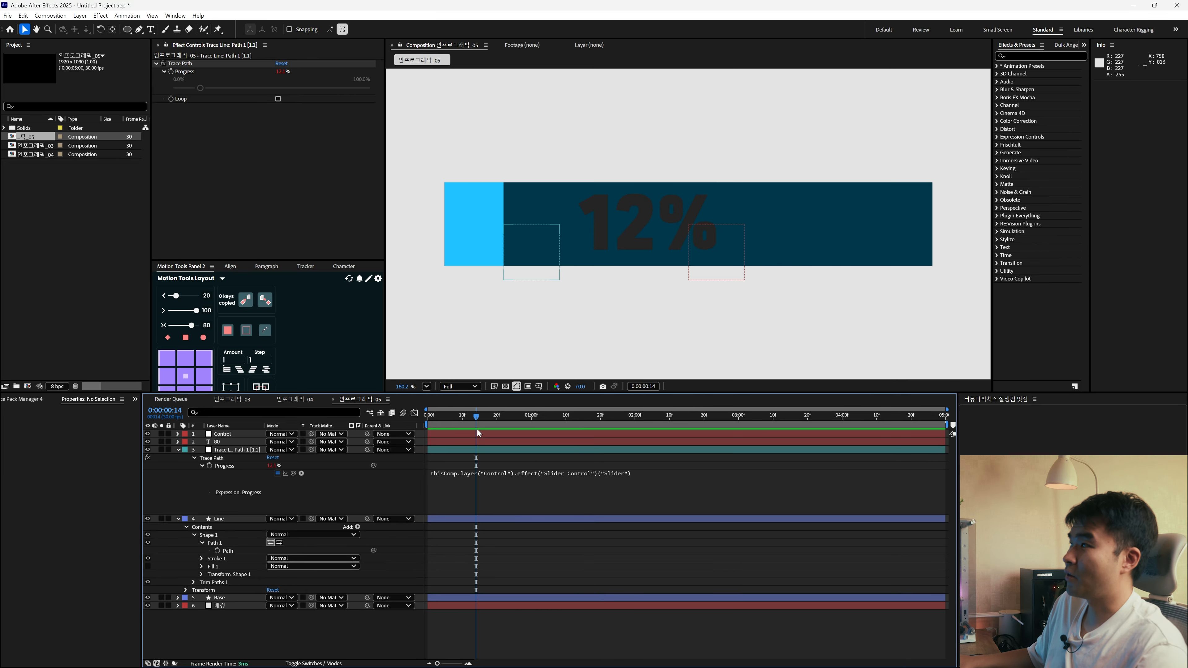
Step: Move the percentage text onto the blue fill's leading edge, parent its layer to the Trace Line null, and preview the motion from the start
{"action": "left_click", "coordinate": [224, 451]}
{"action": "left_click", "coordinate": [238, 442]}
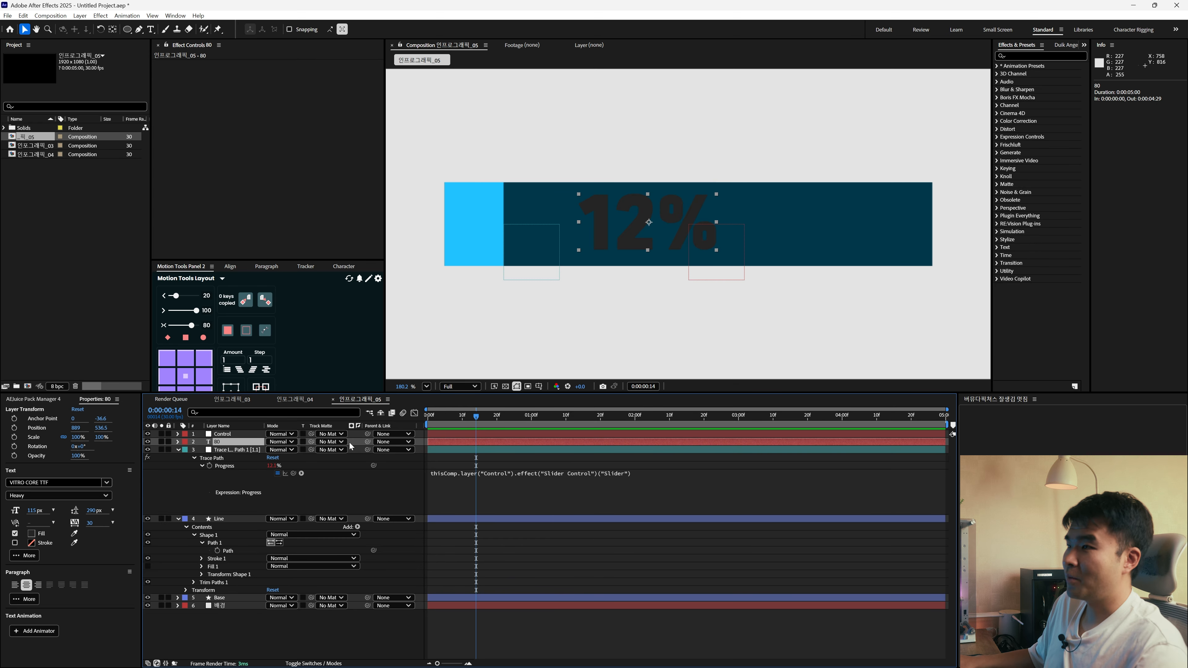
{"action": "left_click_drag", "start_coordinate": [653, 244], "coordinate": [510, 244]}
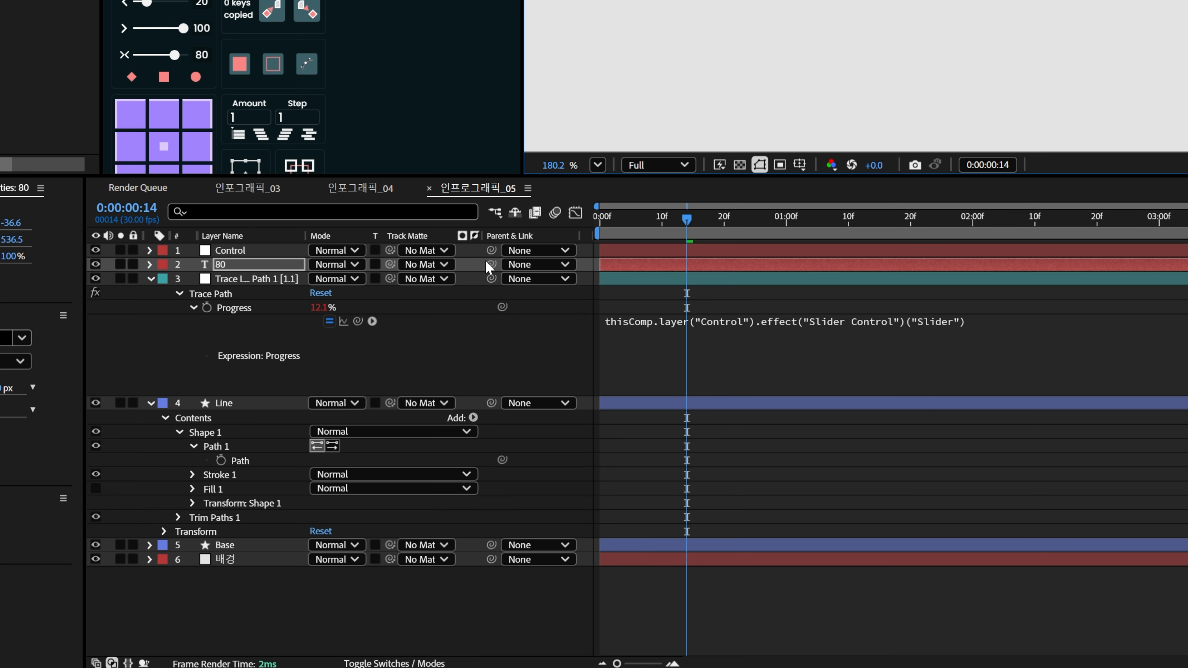
{"action": "left_click_drag", "start_coordinate": [368, 441], "coordinate": [315, 444]}
{"action": "left_click_drag", "start_coordinate": [398, 276], "coordinate": [296, 285]}
{"action": "left_click_drag", "start_coordinate": [687, 219], "coordinate": [576, 229]}
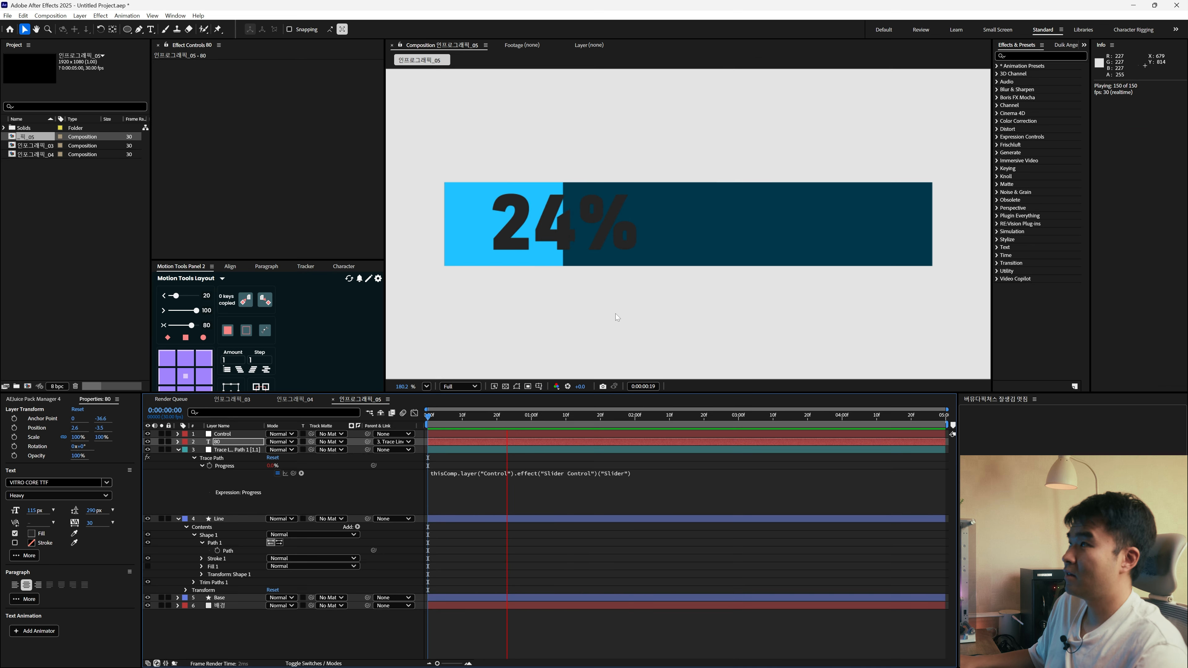
{"action": "key", "text": "space"}
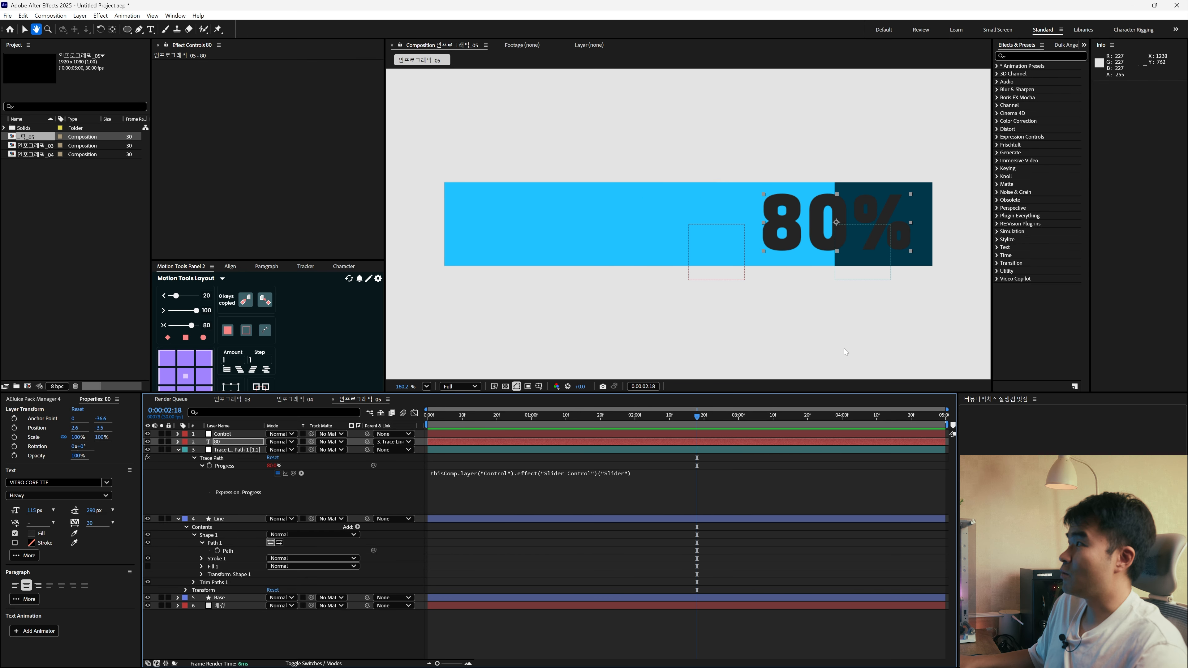
Step: Shift the percentage text left inside the blue fill, to an X position of about -153.3, and preview the animation through 0:00:00:27
{"action": "left_click_drag", "start_coordinate": [878, 219], "coordinate": [792, 220]}
{"action": "key", "text": "space"}
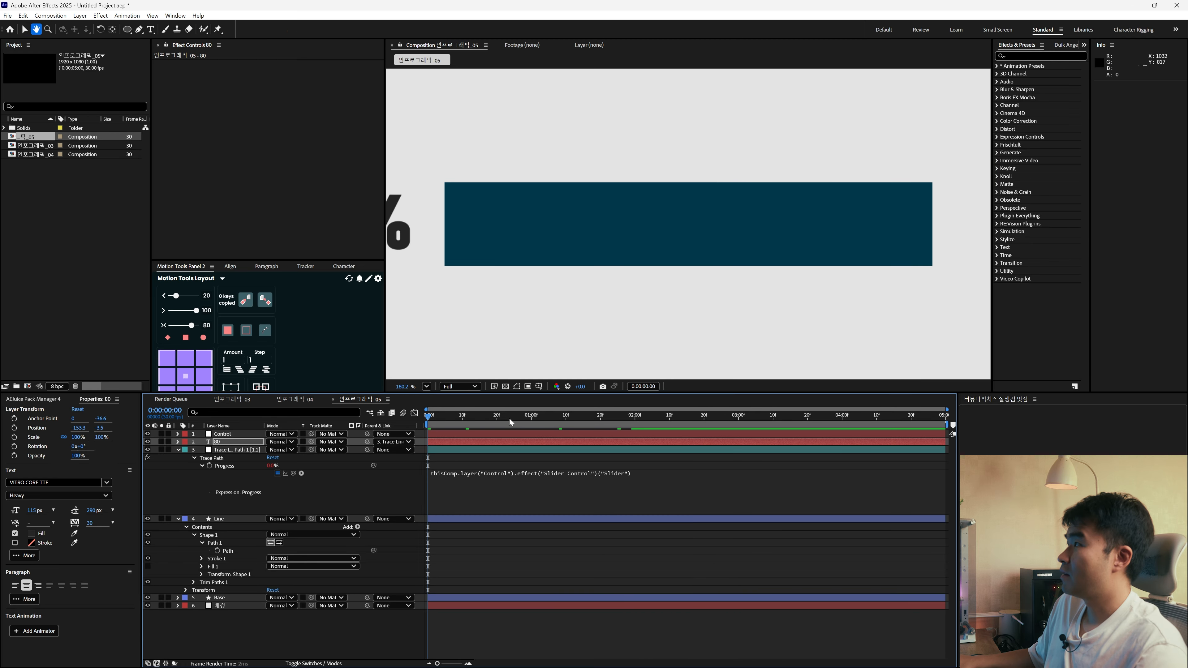
{"action": "scroll", "coordinate": [555, 238], "scroll_direction": "down", "scroll_amount": 3}
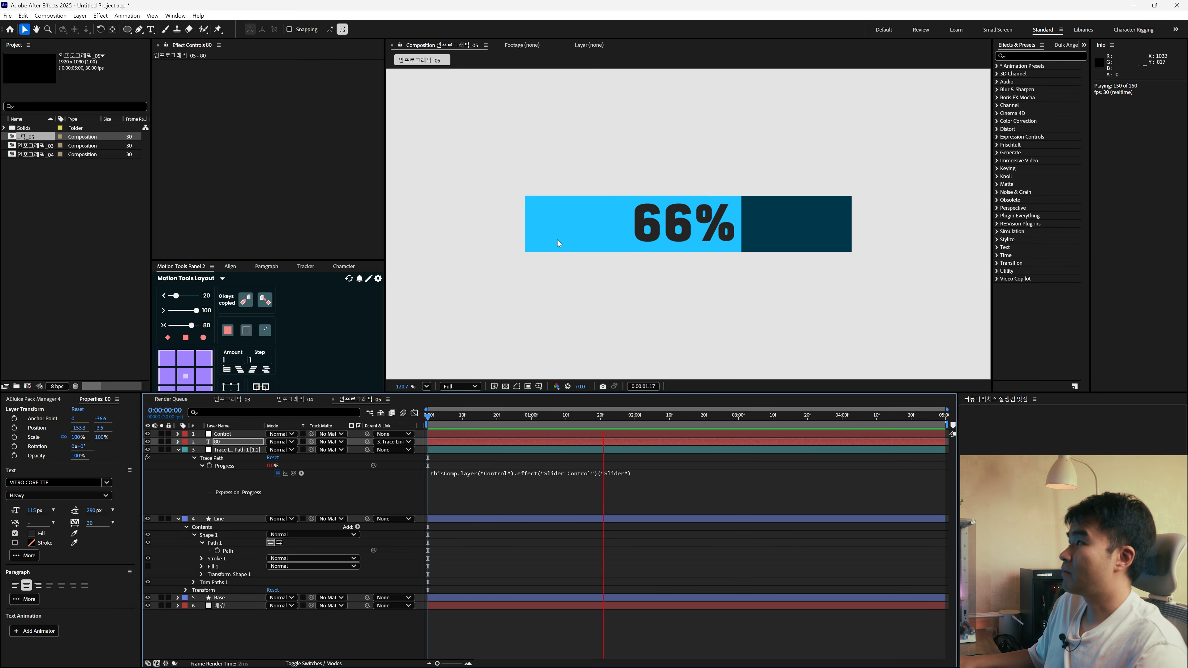
{"action": "left_click", "coordinate": [542, 416]}
{"action": "left_click_drag", "start_coordinate": [522, 429], "coordinate": [412, 433]}
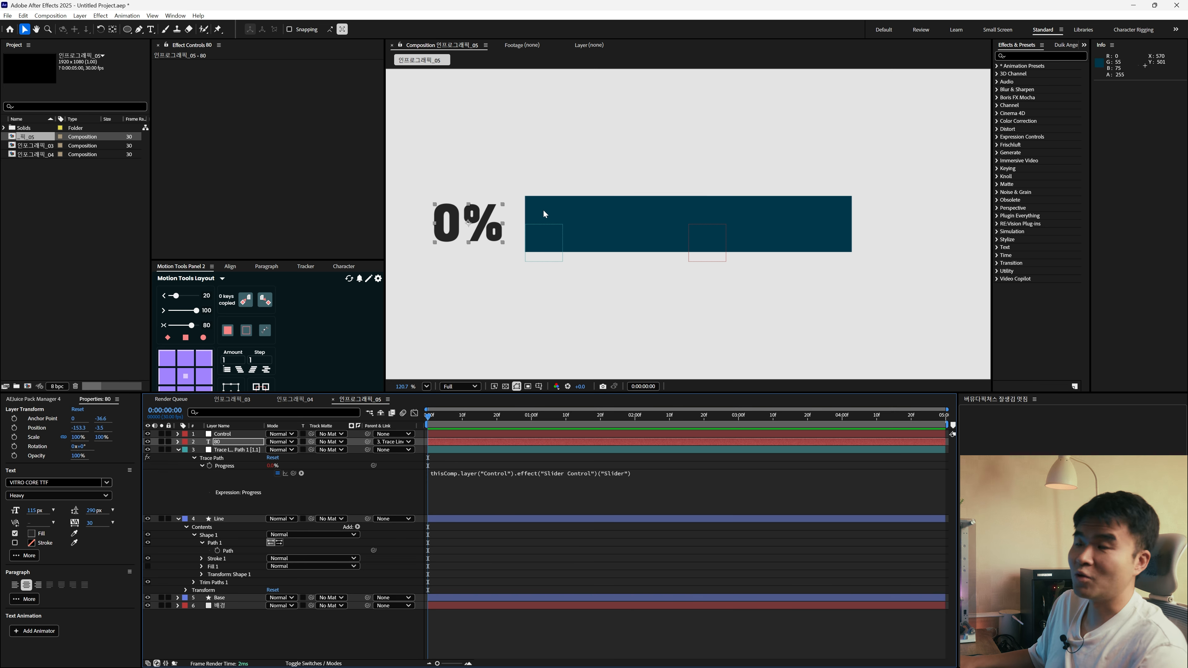
{"action": "left_click_drag", "start_coordinate": [444, 431], "coordinate": [520, 428]}
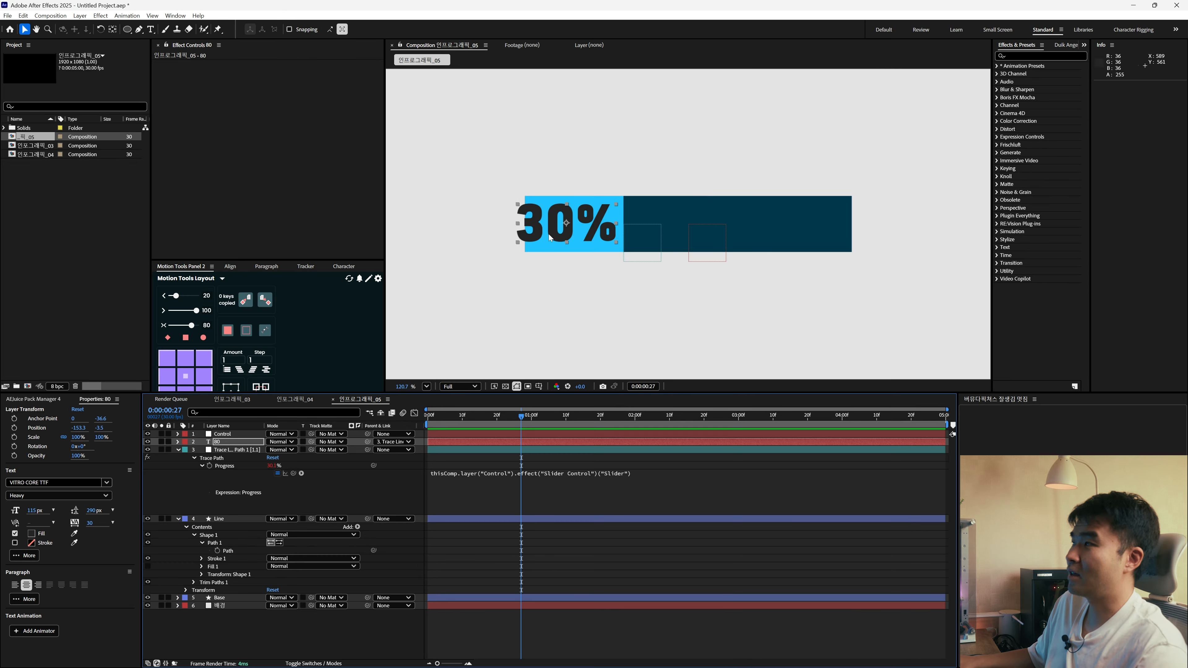
Step: Collapse the Trace Line null and Line layers, duplicate the Line layer, and place the copy directly above the 80 text layer
{"action": "left_click", "coordinate": [177, 449]}
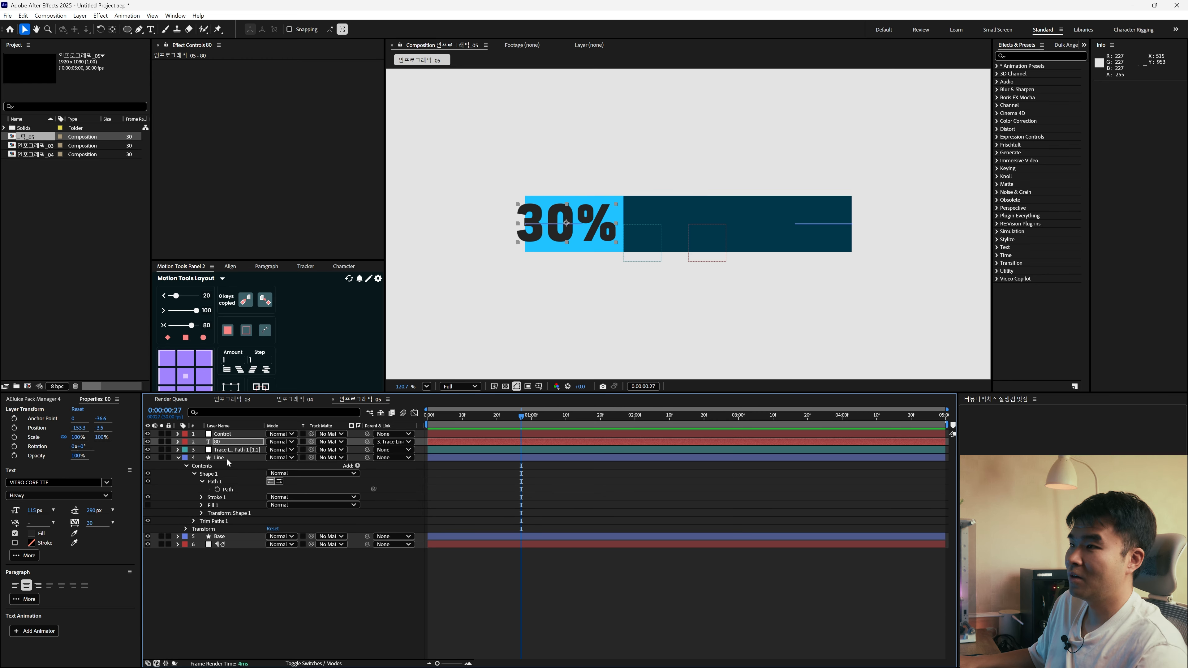
{"action": "left_click", "coordinate": [177, 457]}
{"action": "left_click", "coordinate": [223, 458]}
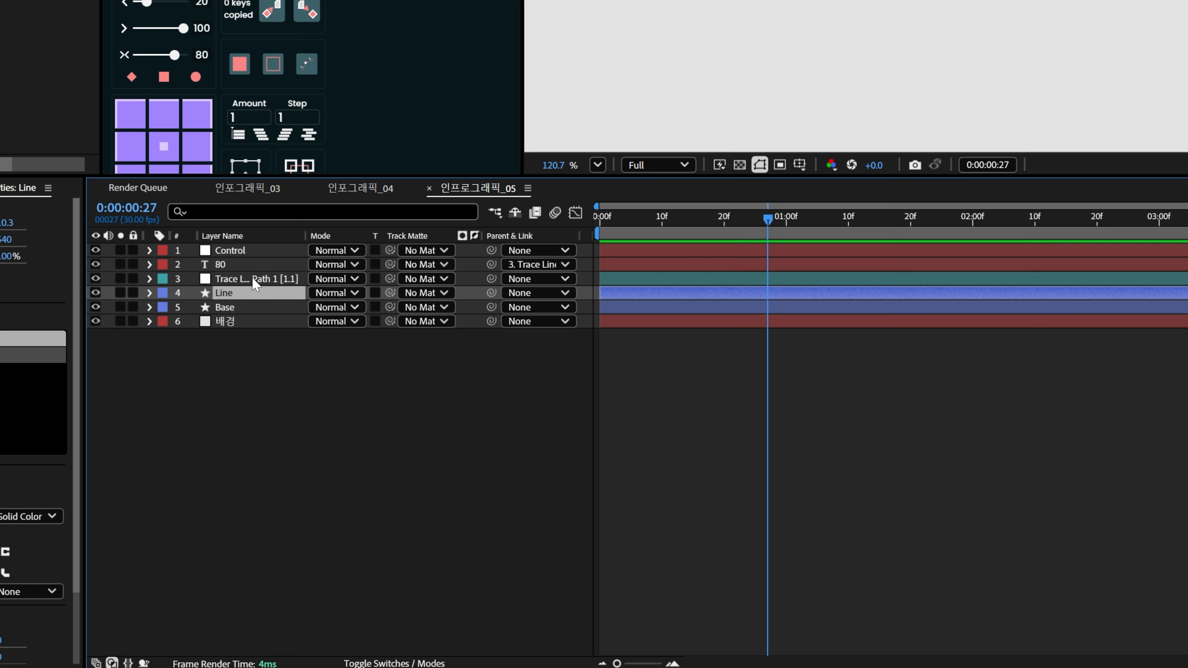
{"action": "key", "text": "ctrl+d"}
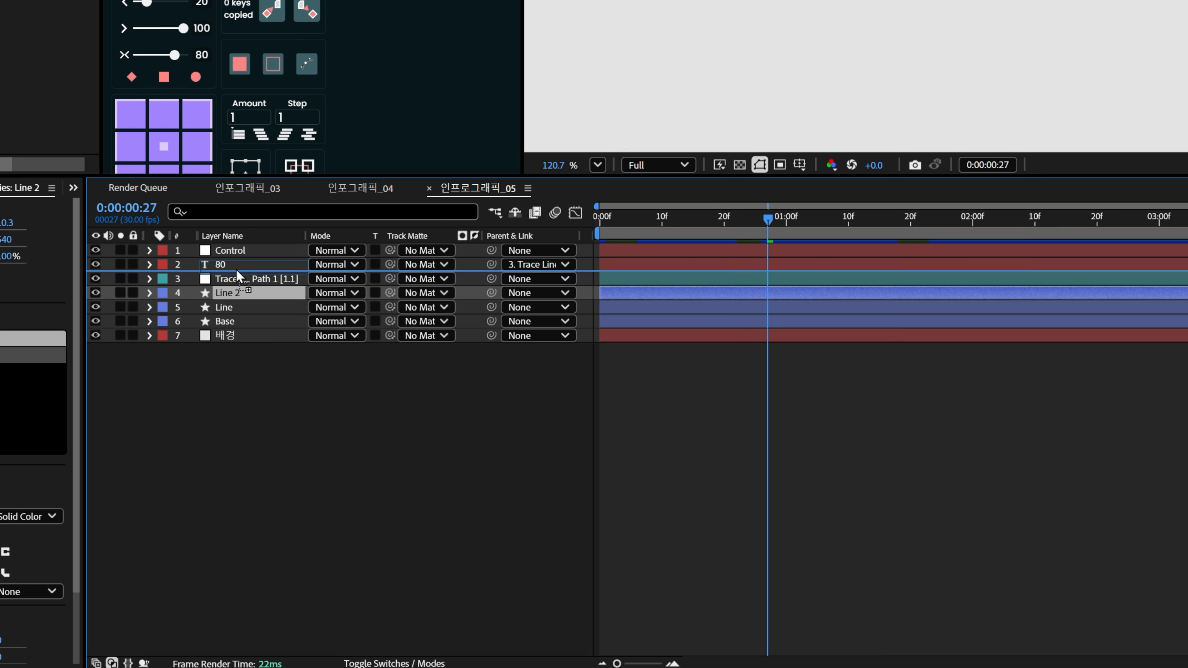
{"action": "left_click_drag", "start_coordinate": [235, 267], "coordinate": [234, 259]}
Step: Set Line 2 as the track matte of the 80 text layer, play the animation from the first frame, and deselect the layer
{"action": "left_click", "coordinate": [418, 279]}
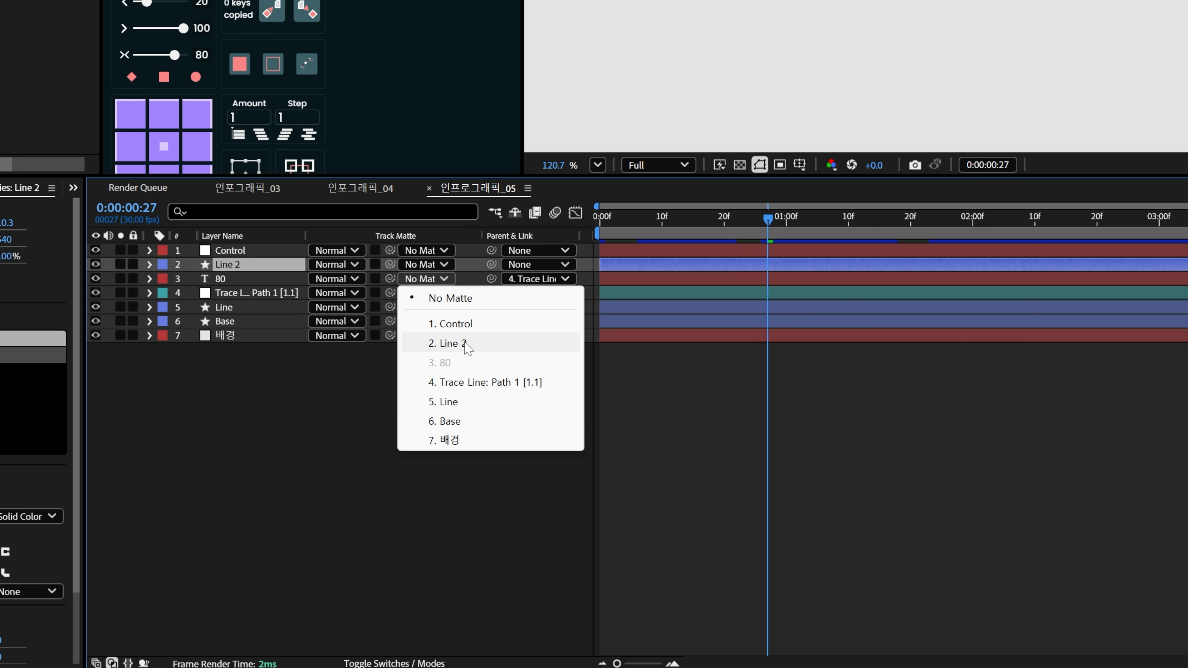
{"action": "left_click", "coordinate": [265, 279]}
{"action": "left_click", "coordinate": [423, 278]}
{"action": "left_click", "coordinate": [467, 344]}
{"action": "key", "text": "Home"}
{"action": "key", "text": "space"}
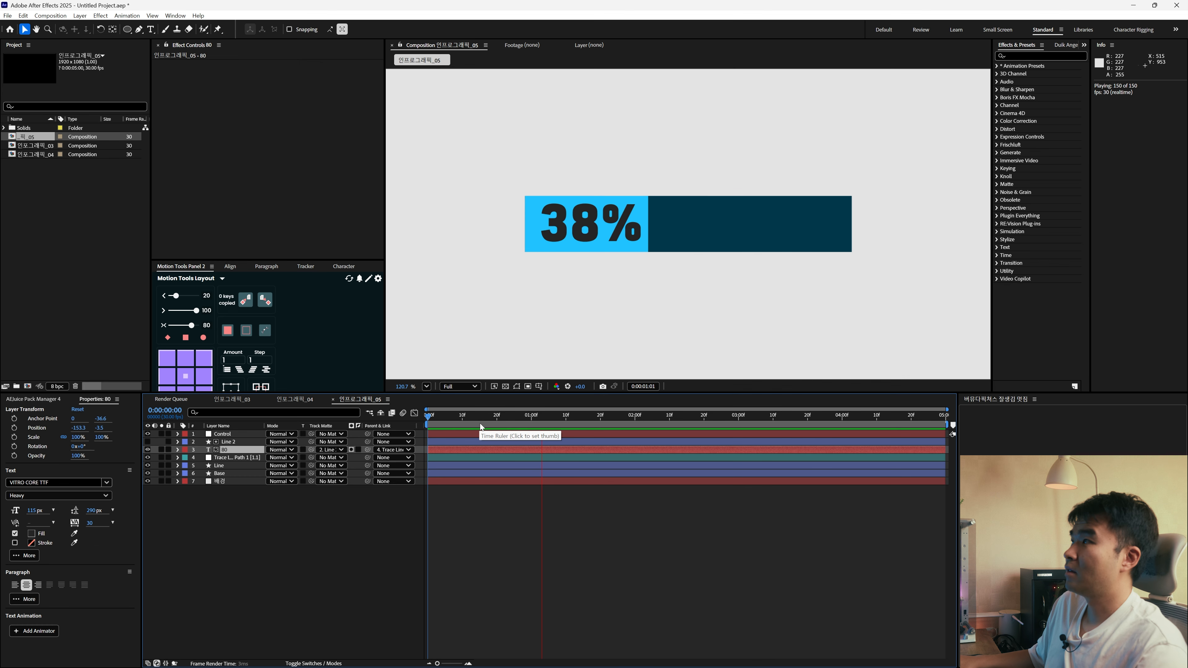
{"action": "key", "text": "space"}
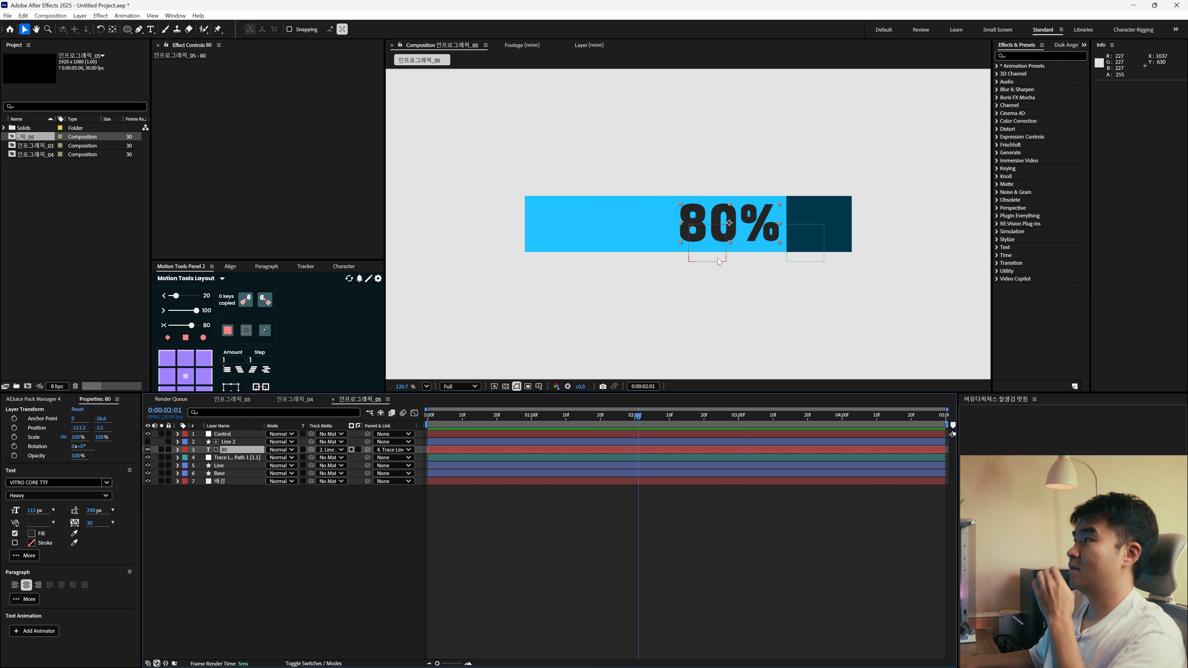
{"action": "left_click", "coordinate": [352, 548]}
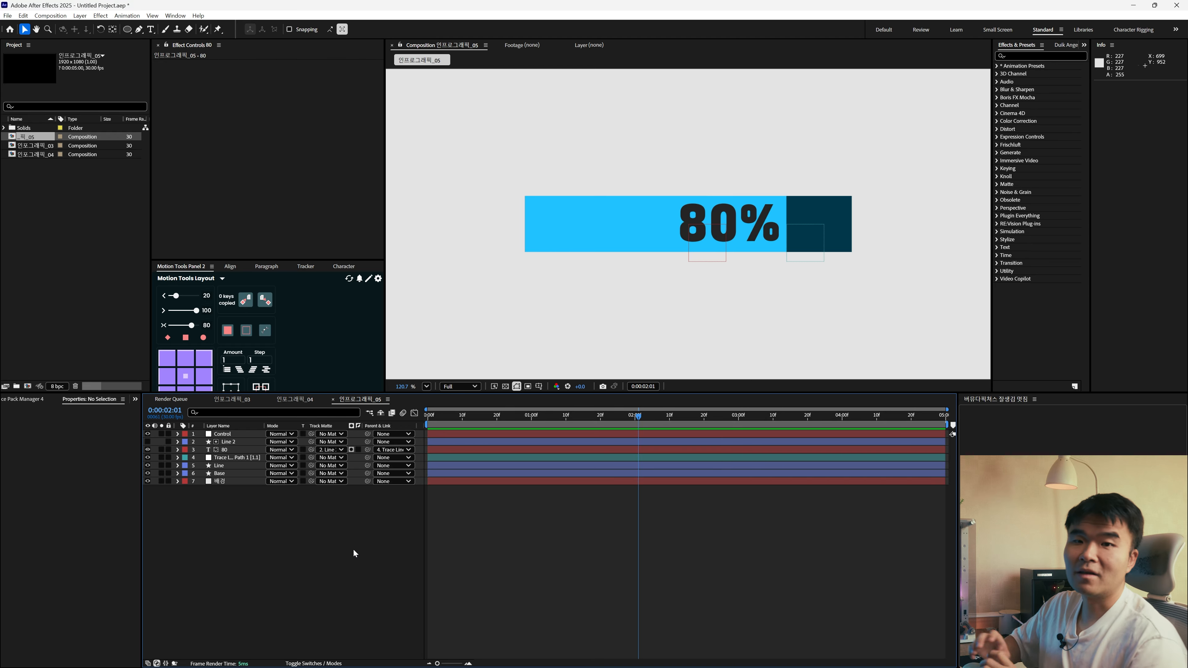